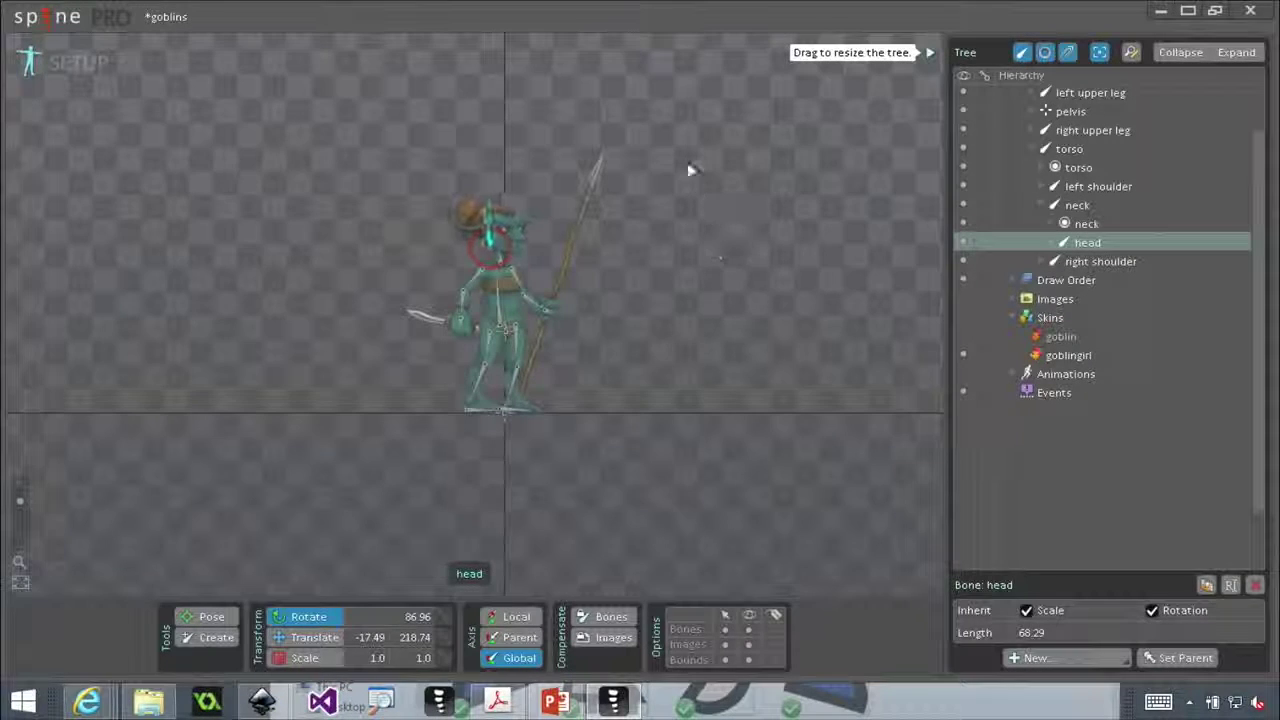
- After briefly previewing the goblin walk, open the recent spinosaurus project without saving goblins
click(72, 63)
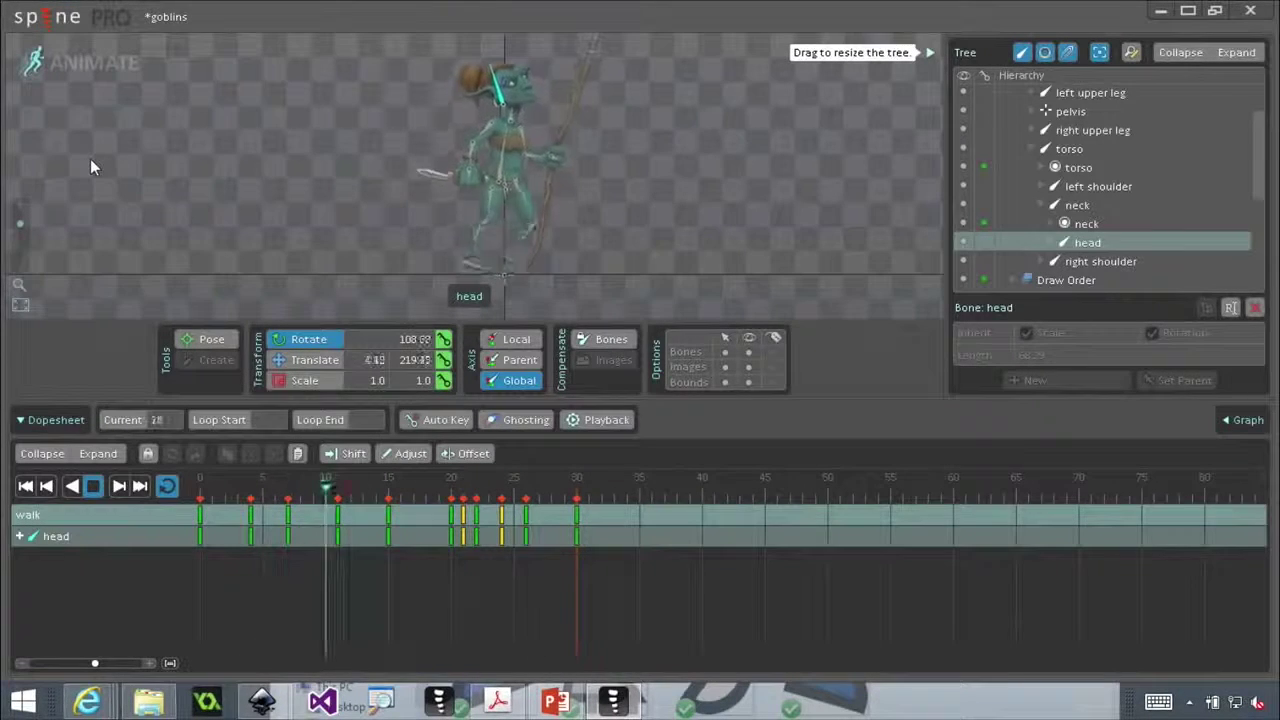
click(90, 65)
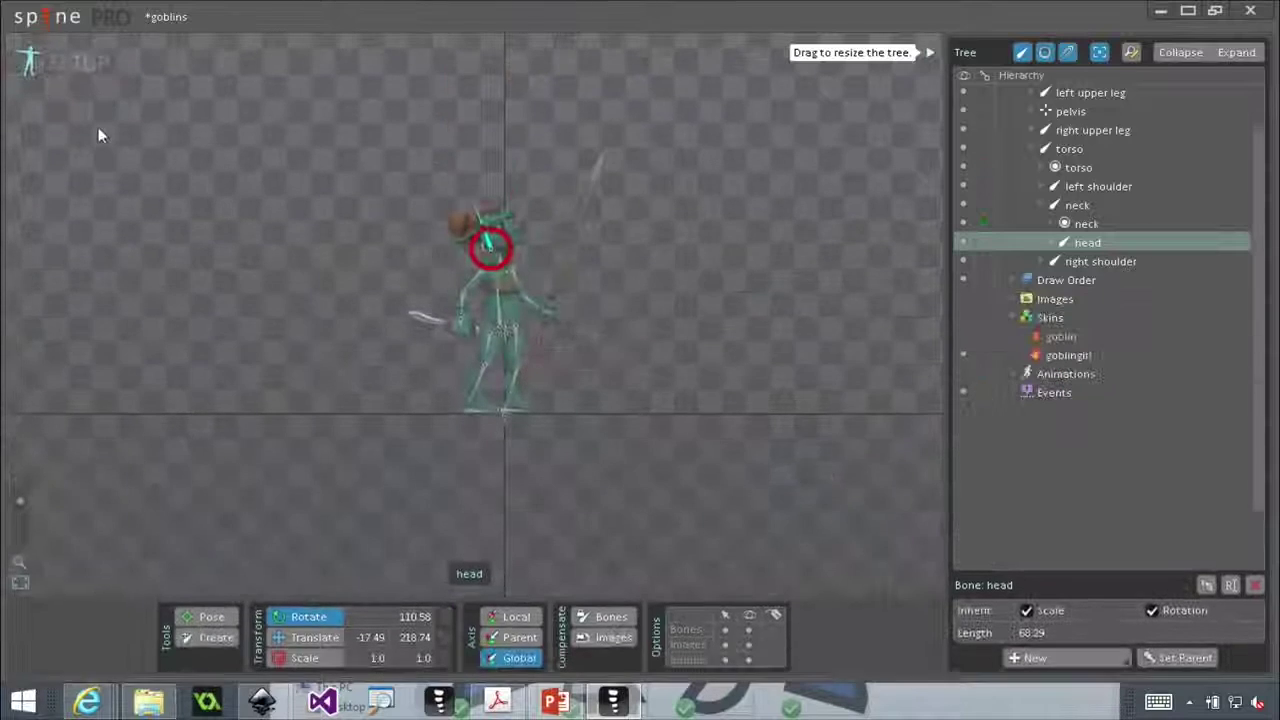
click(42, 22)
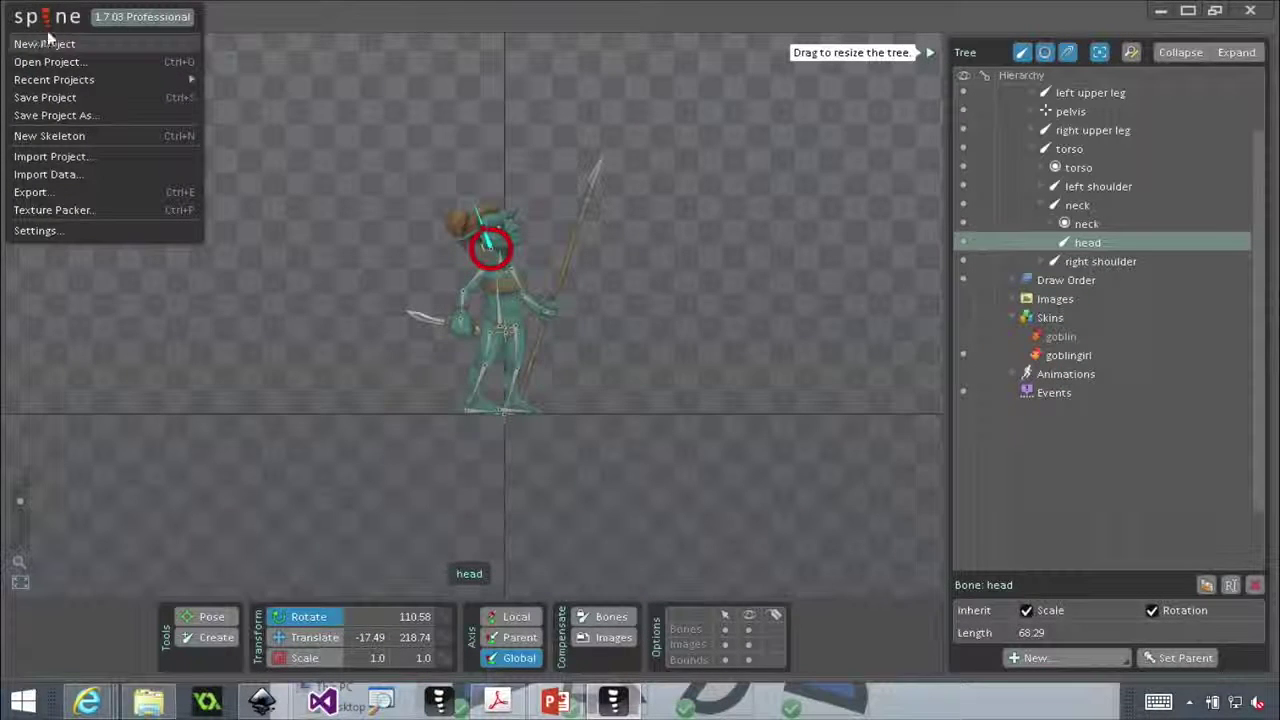
mouse_move(84, 83)
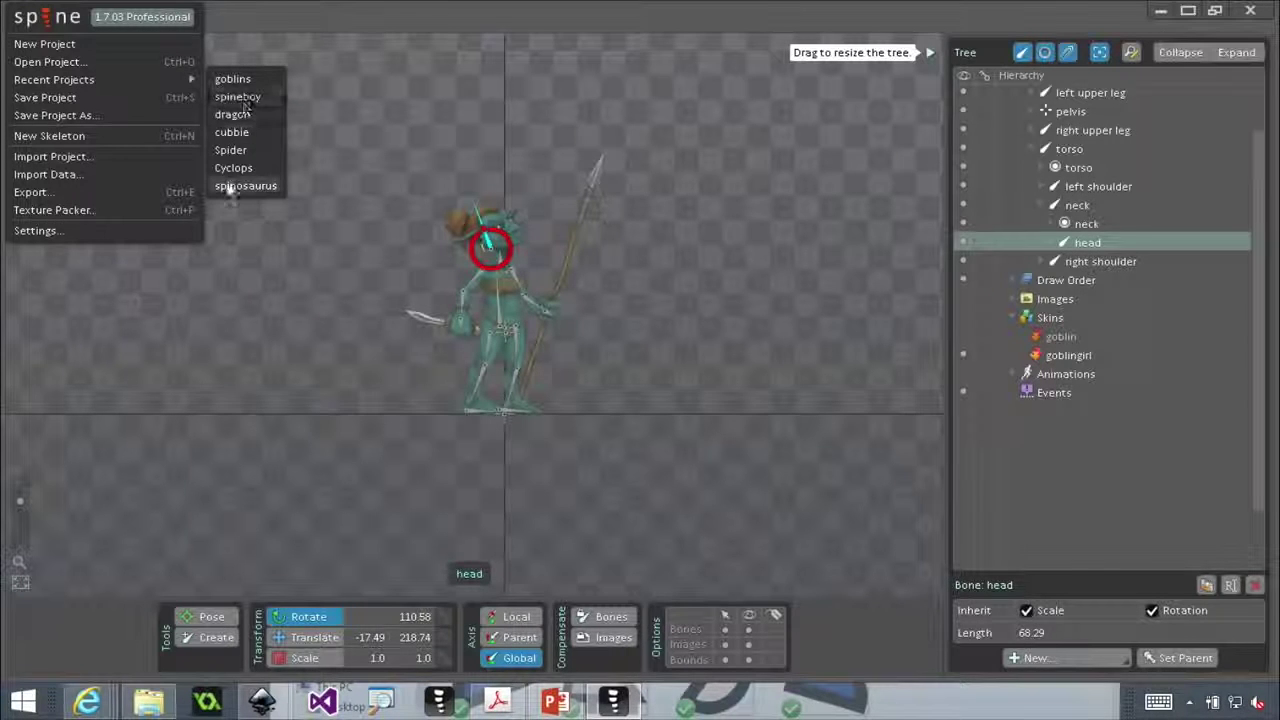
click(245, 187)
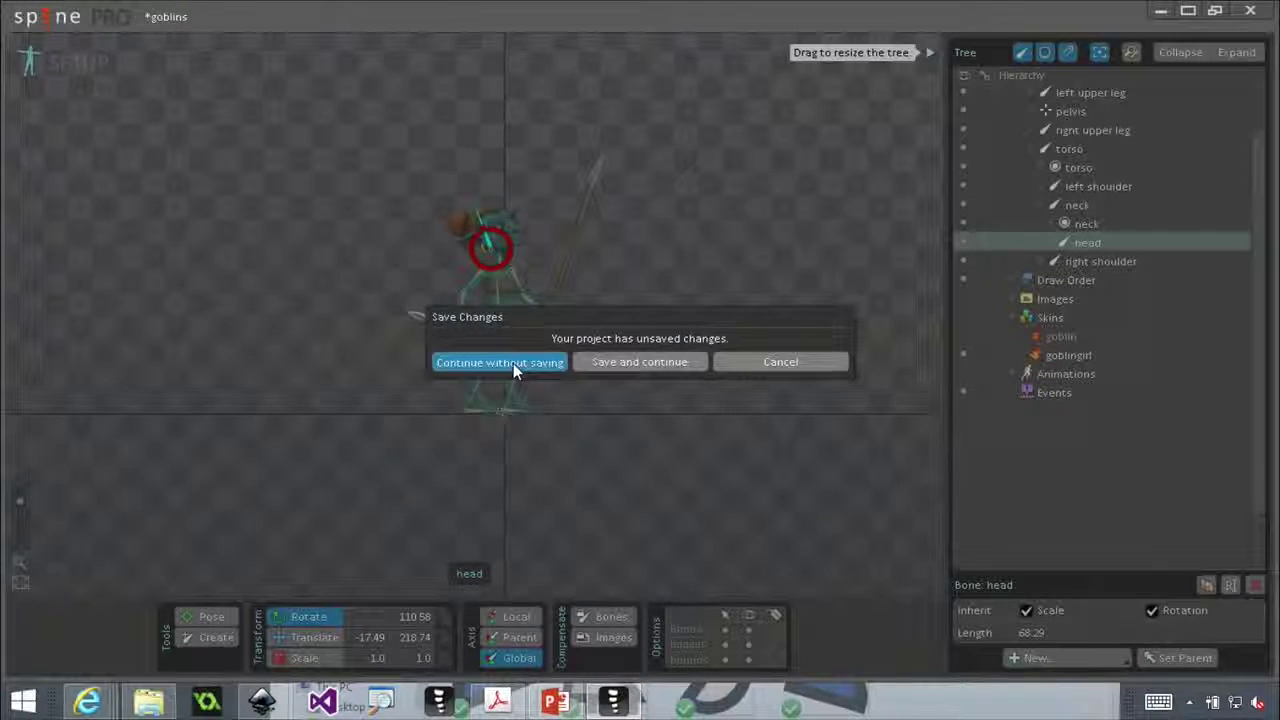
click(513, 363)
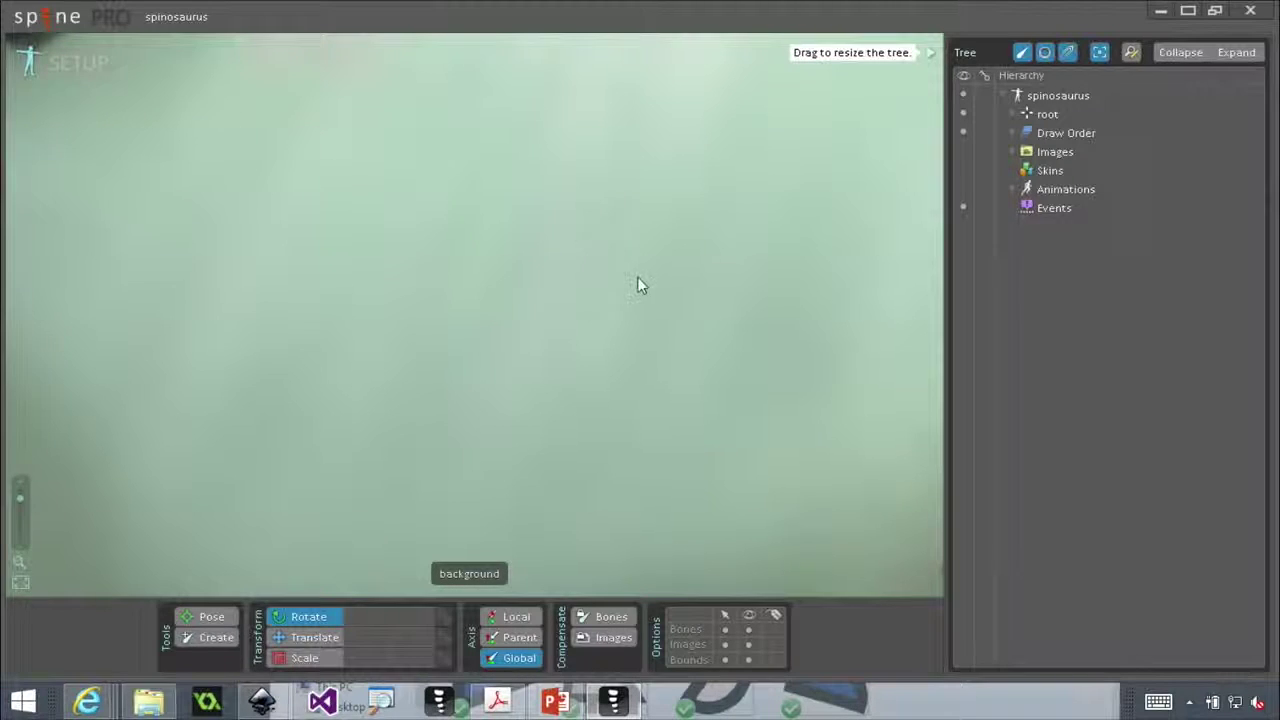
- Zoom out and play the spinosaurus title-screen animation in Animate mode
scroll(640, 285, down, 5)
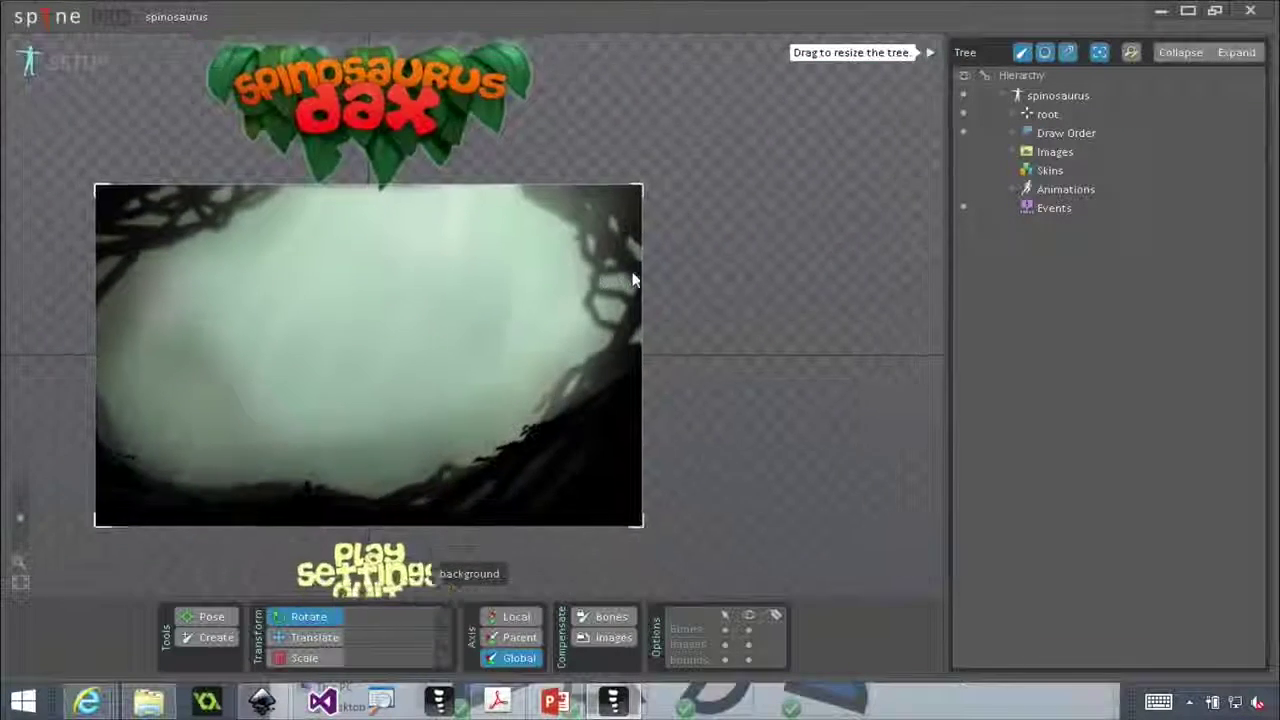
scroll(700, 250, down, 3)
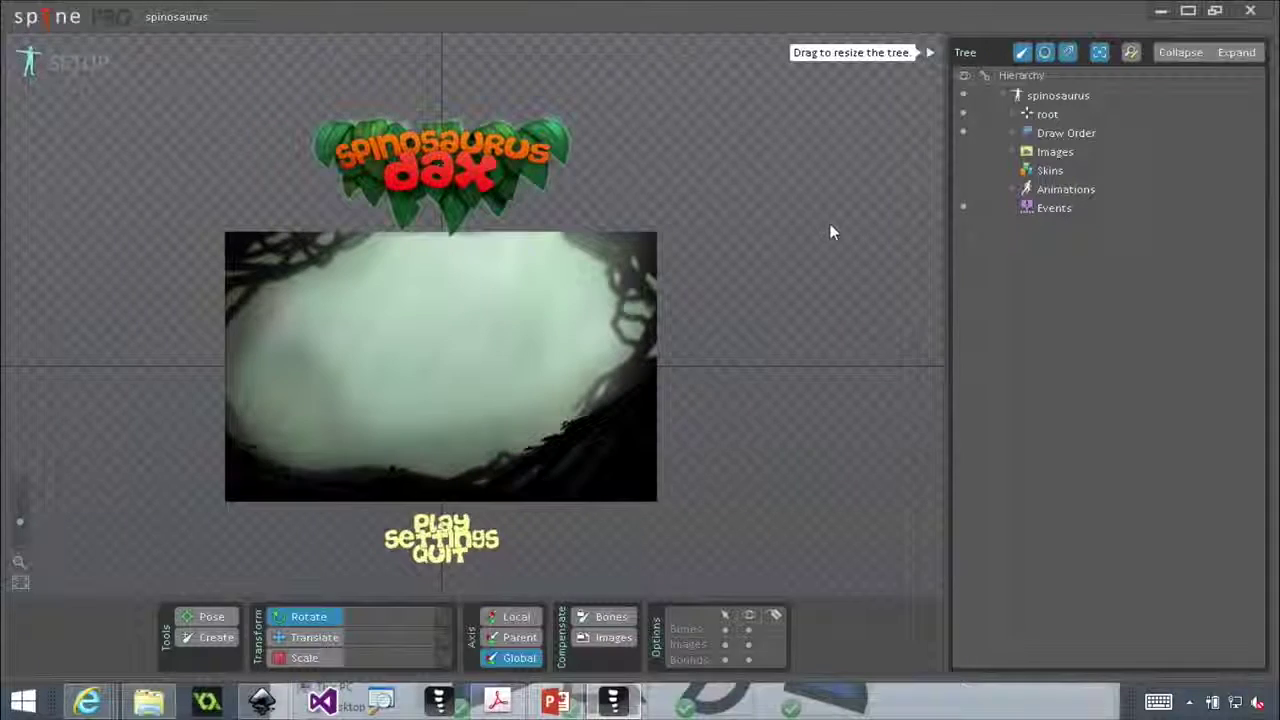
click(72, 62)
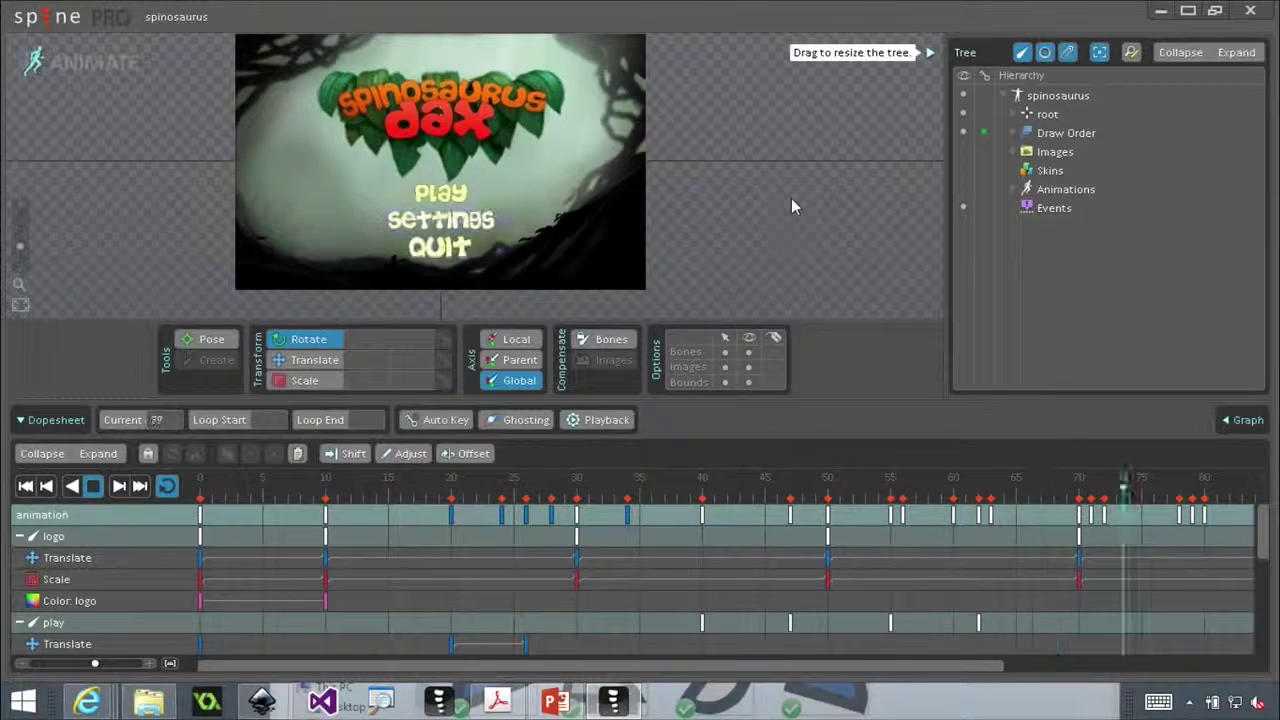
click(35, 20)
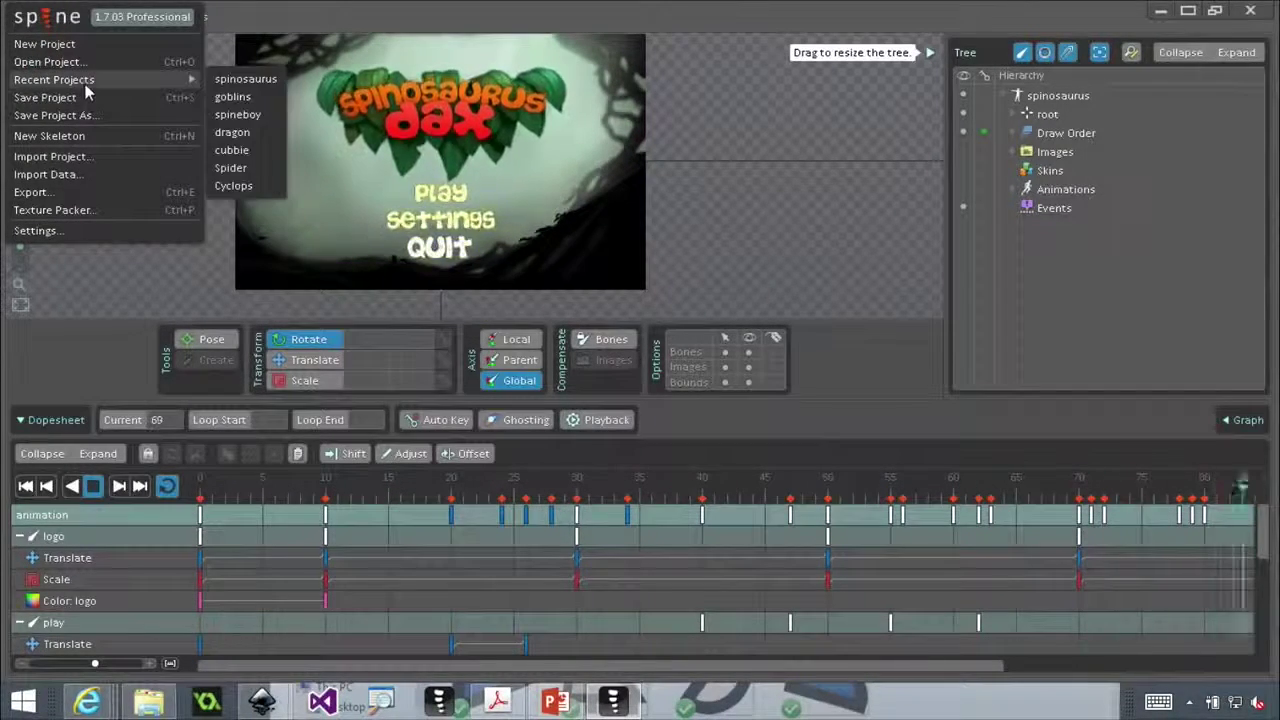
- Load spineboy, play its walk in Animate mode with Pose on, and collapse the dopesheet to the timeline
click(237, 116)
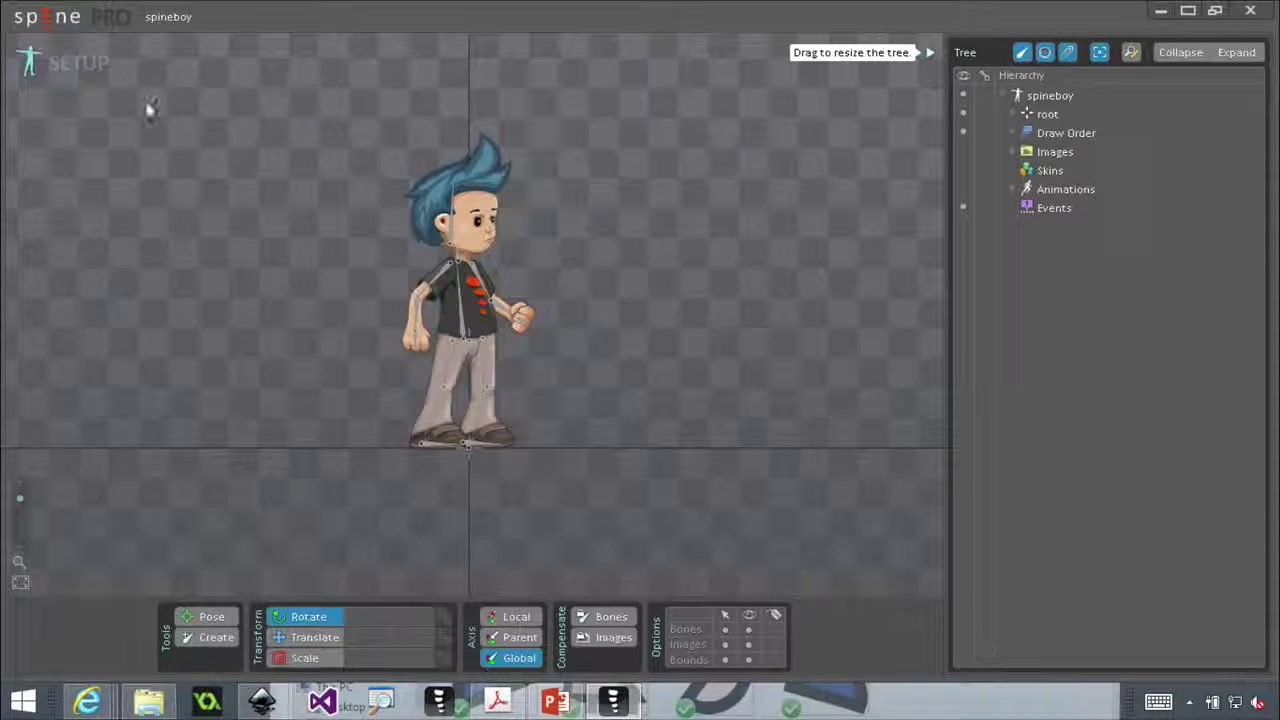
click(62, 62)
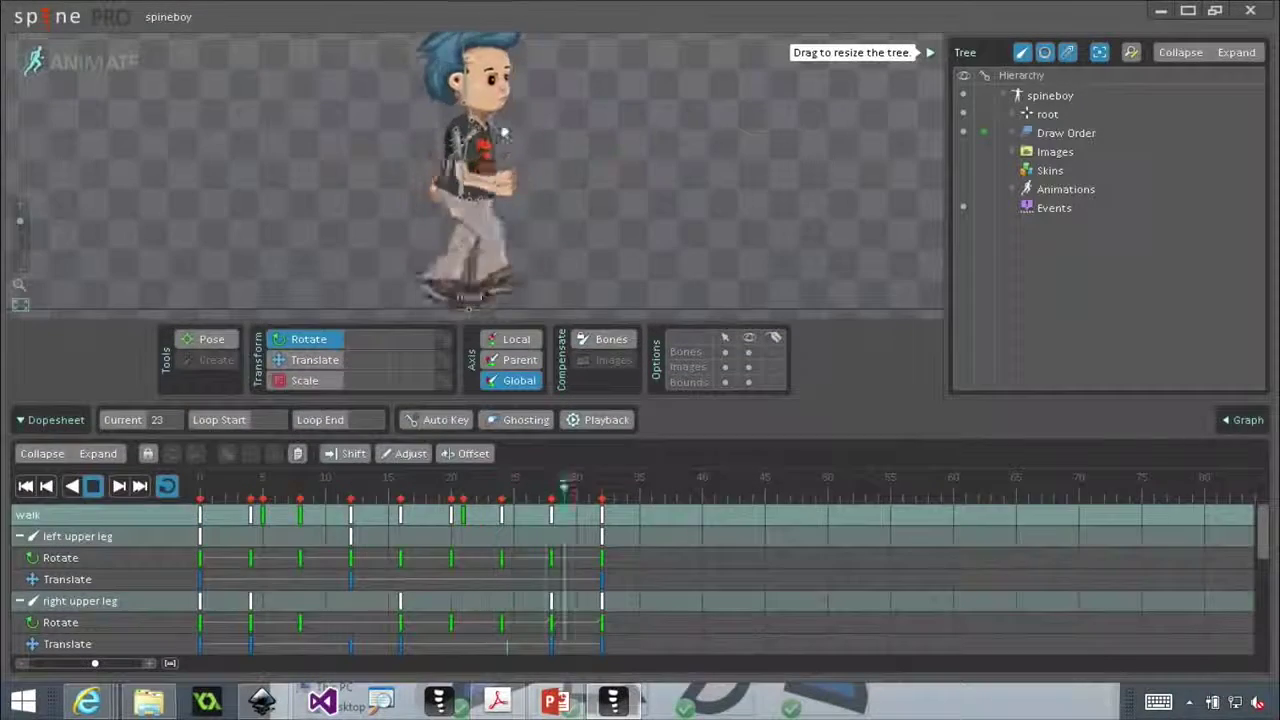
key(z)
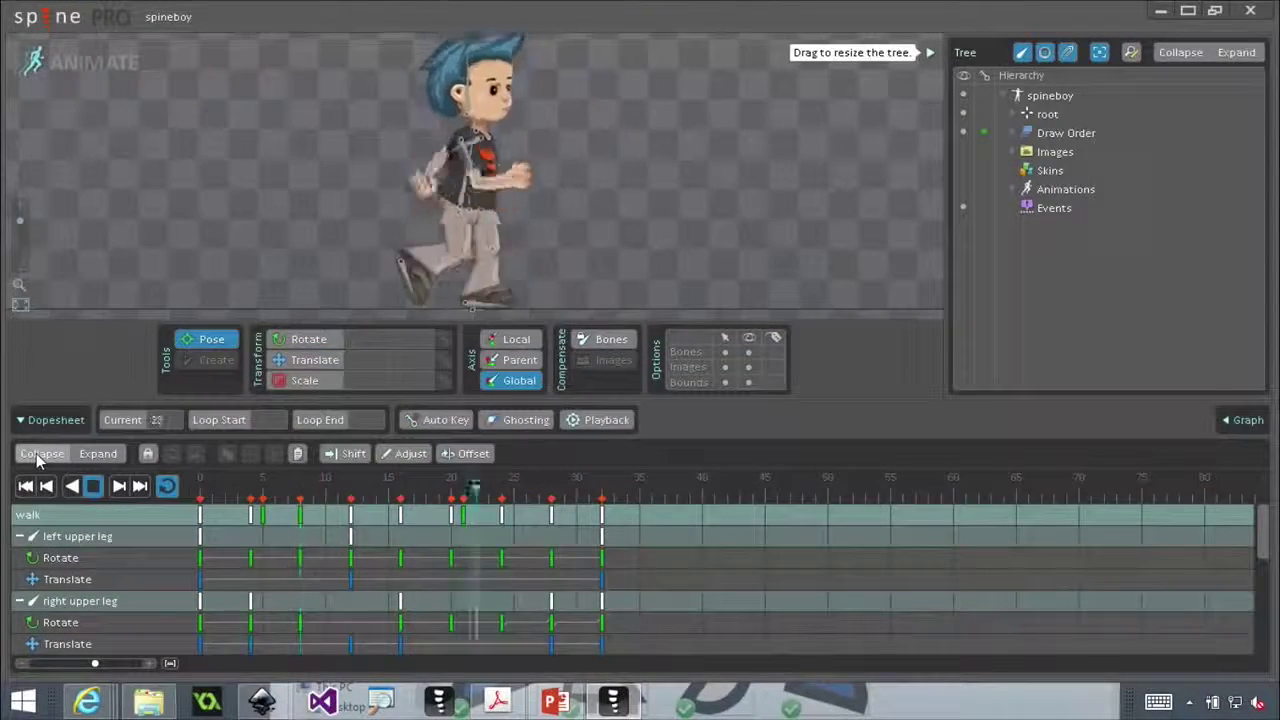
click(40, 455)
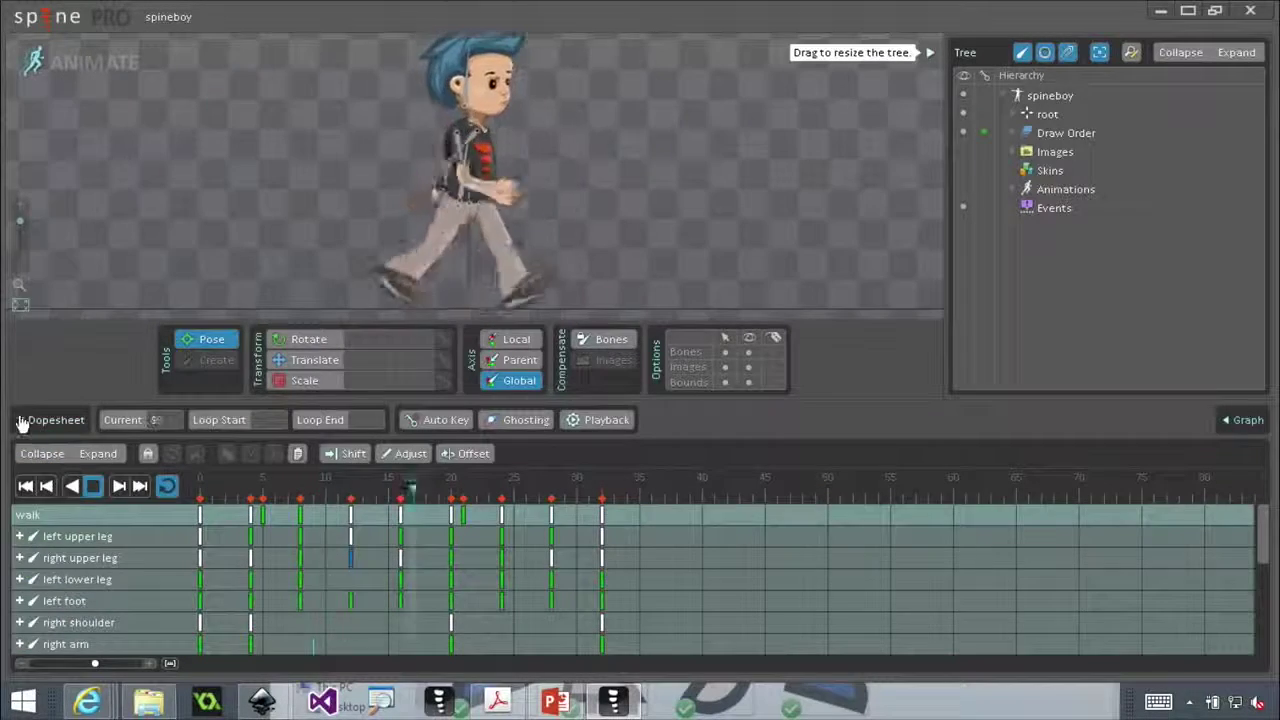
click(22, 420)
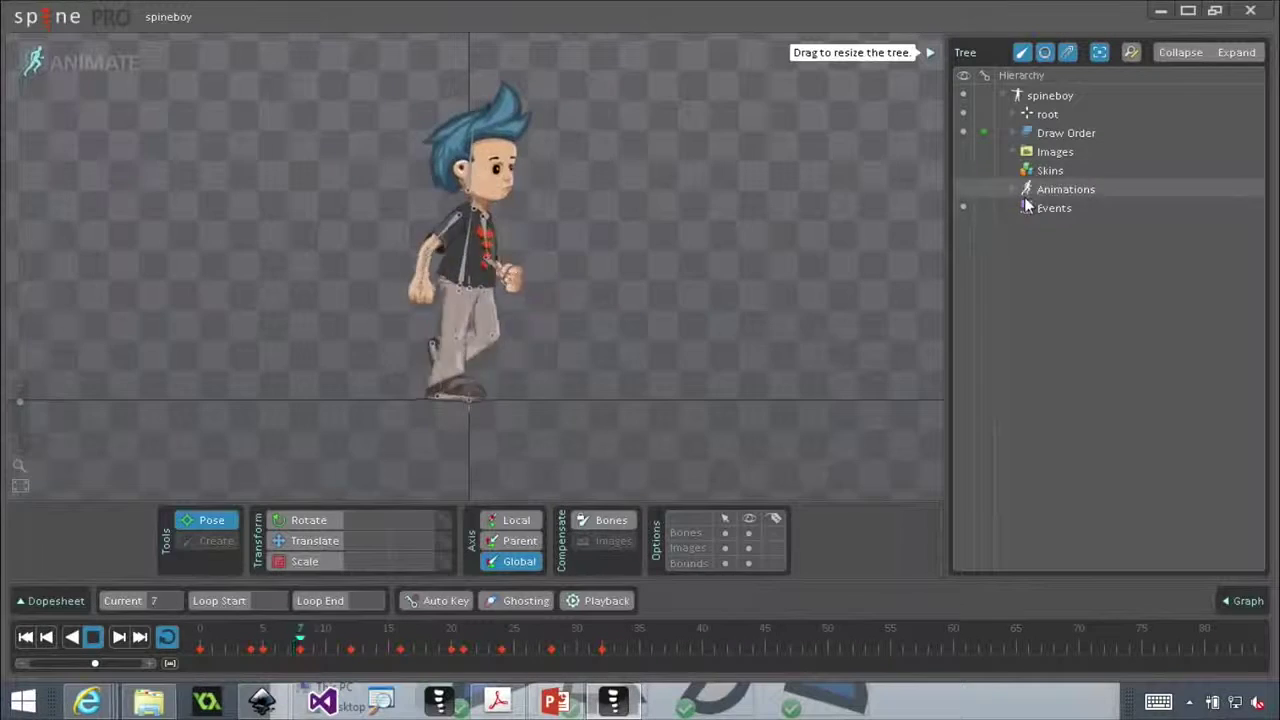
- Expand spineboy's animations and preview jump and walk alternately, ending on walk
click(1013, 189)
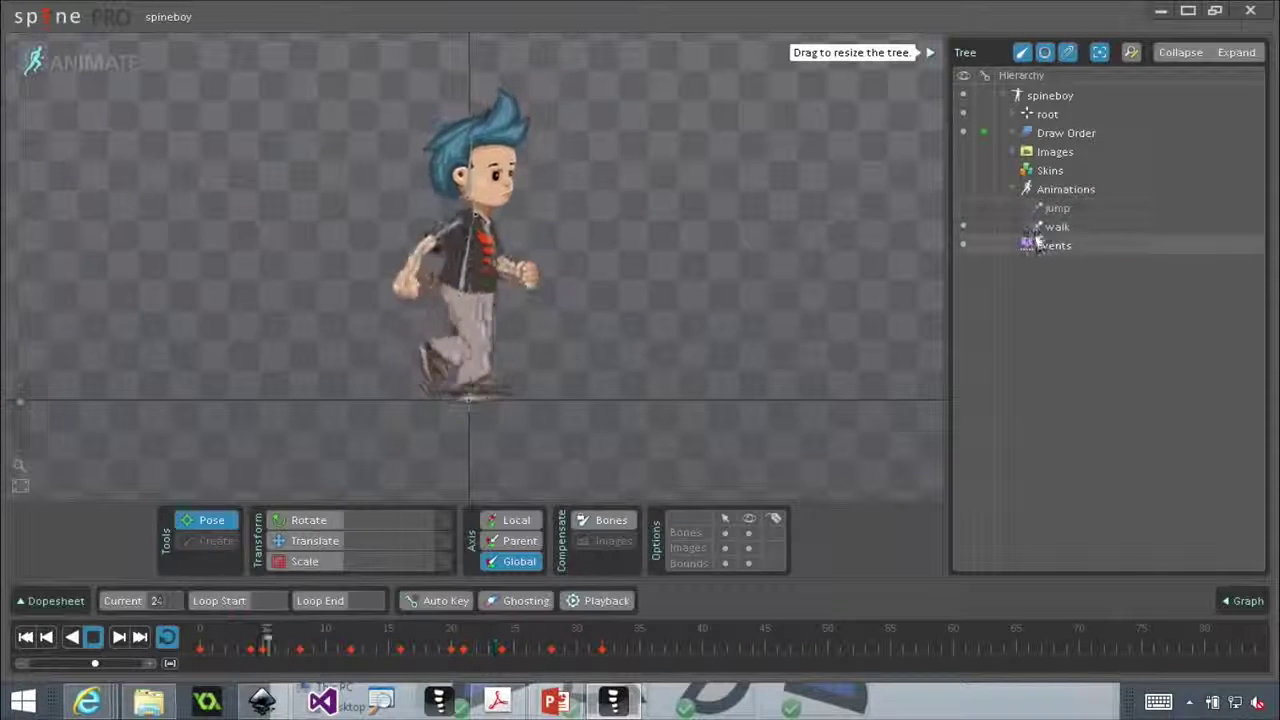
click(962, 207)
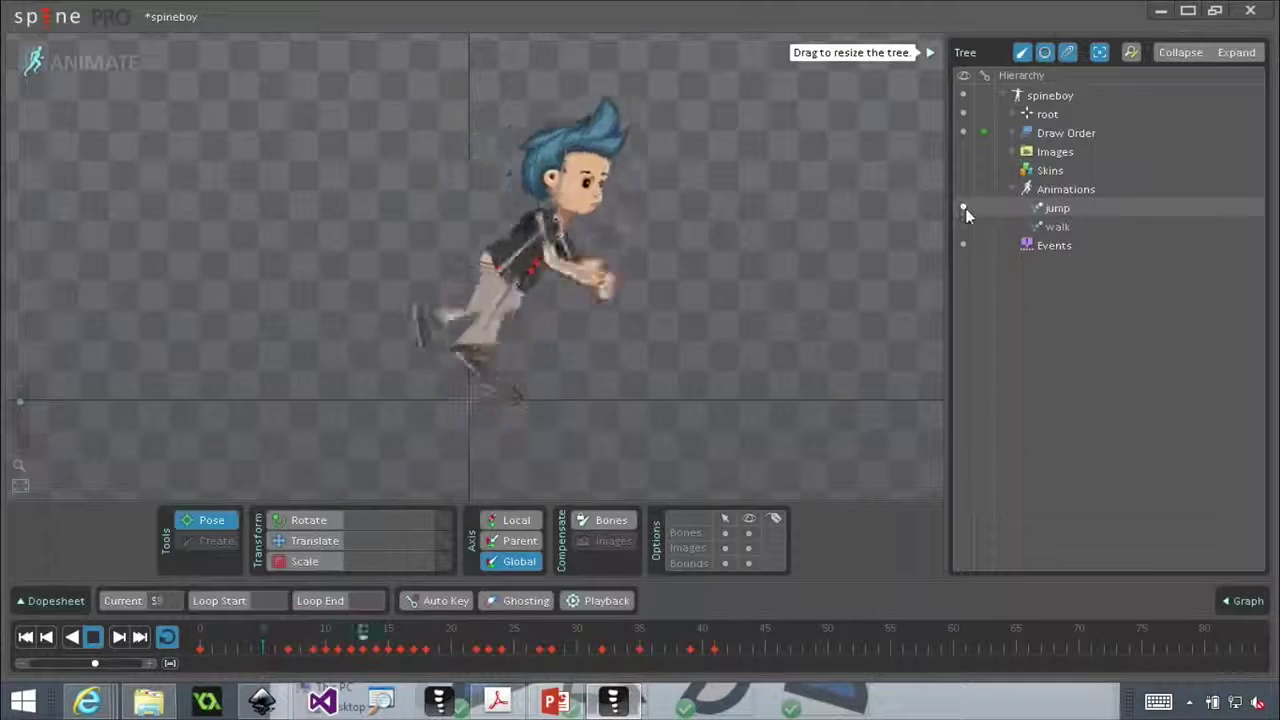
click(964, 224)
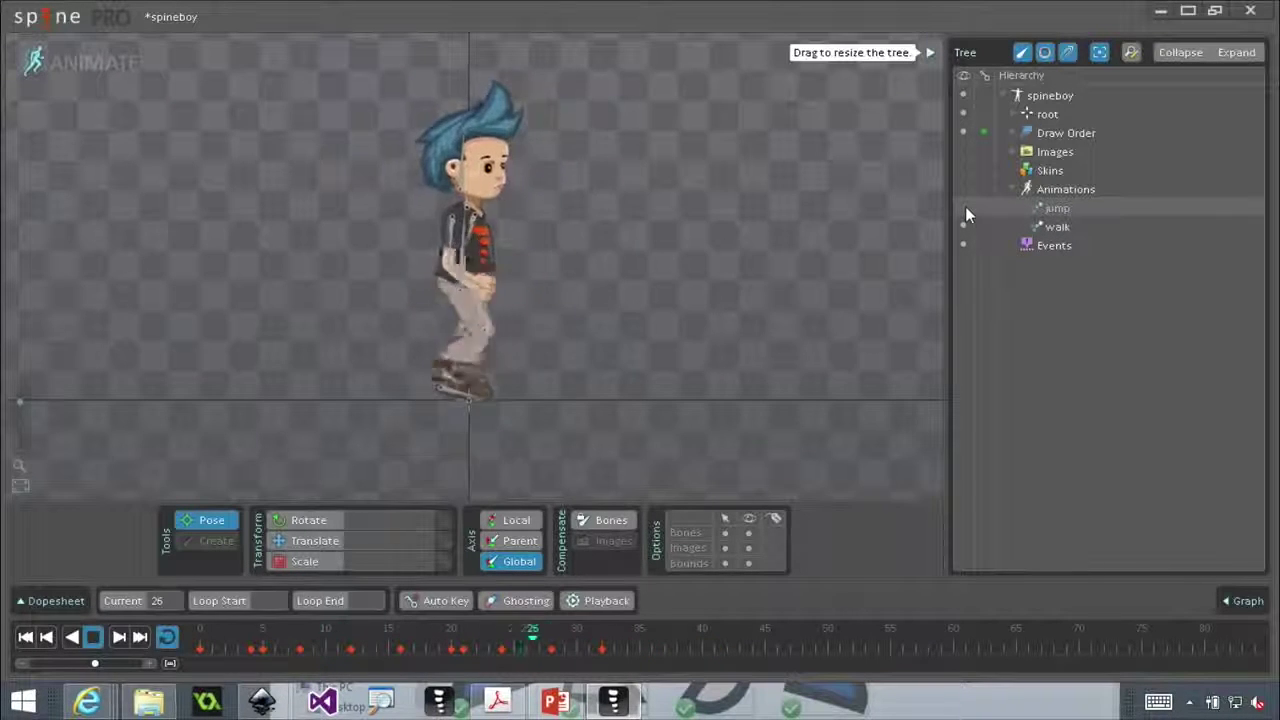
click(965, 207)
click(966, 224)
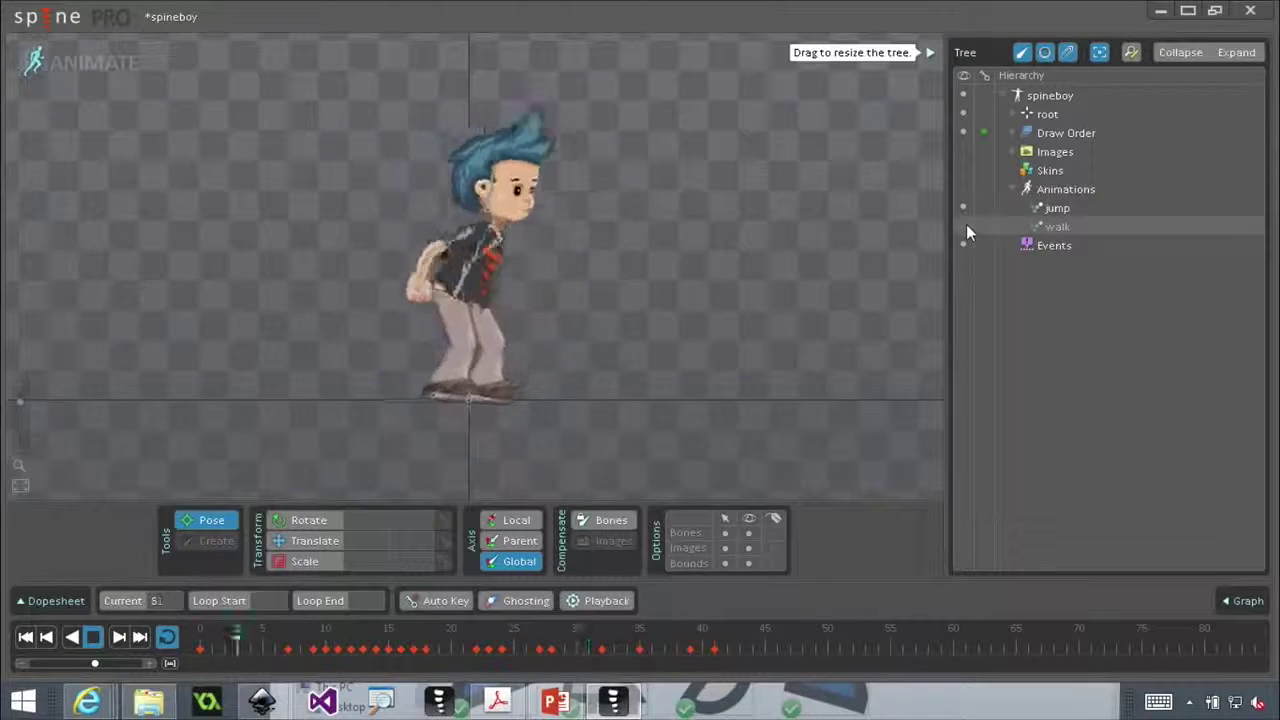
- Bring up the Import Data dialog from the Spine menu and cancel it
click(60, 17)
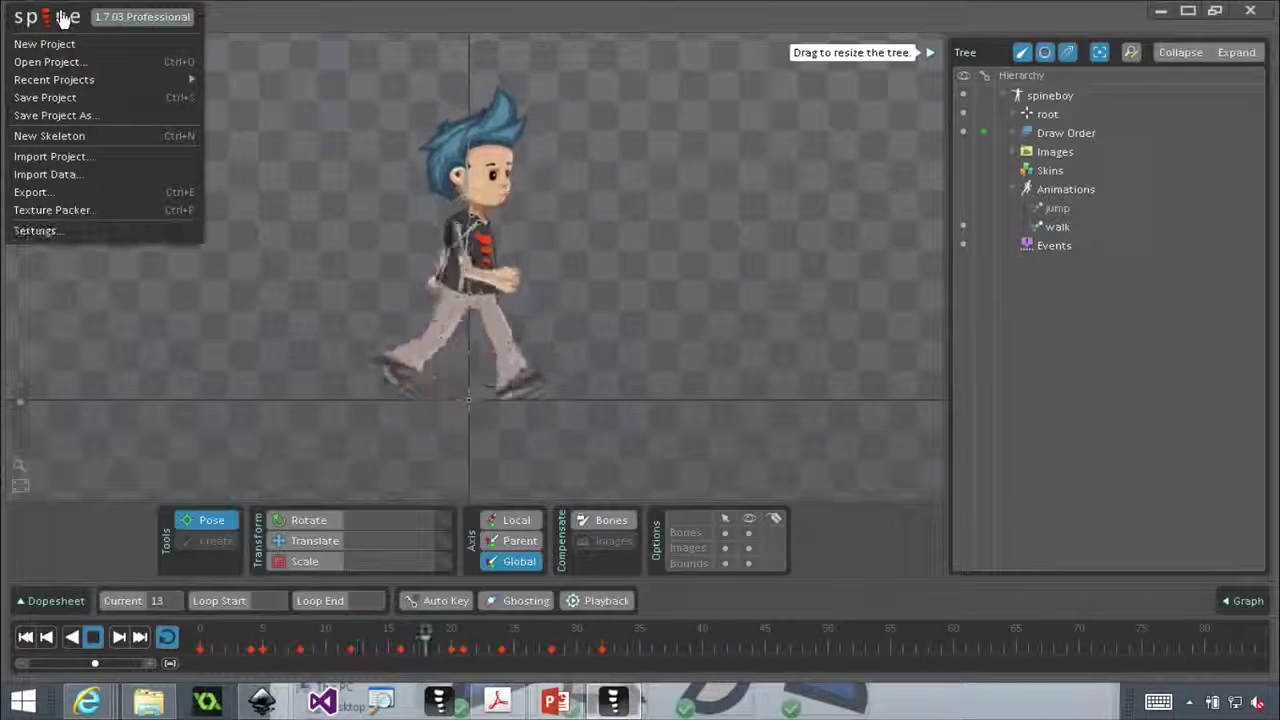
click(323, 230)
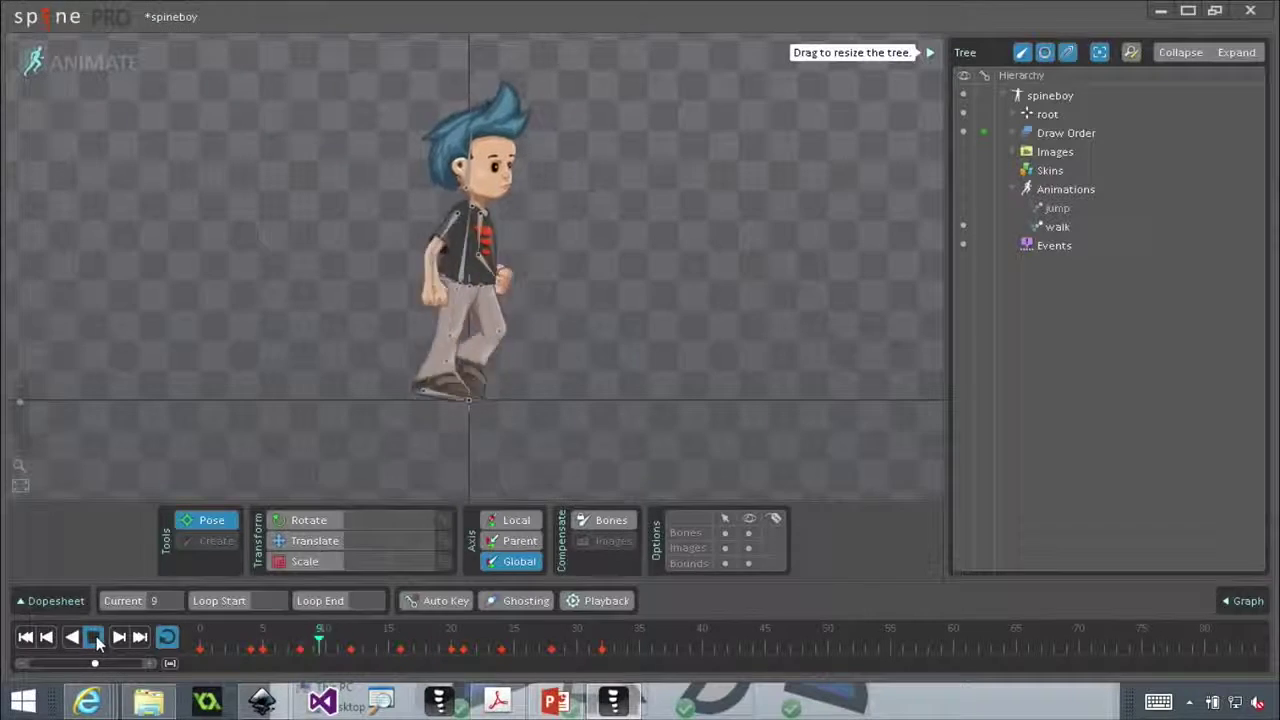
click(30, 22)
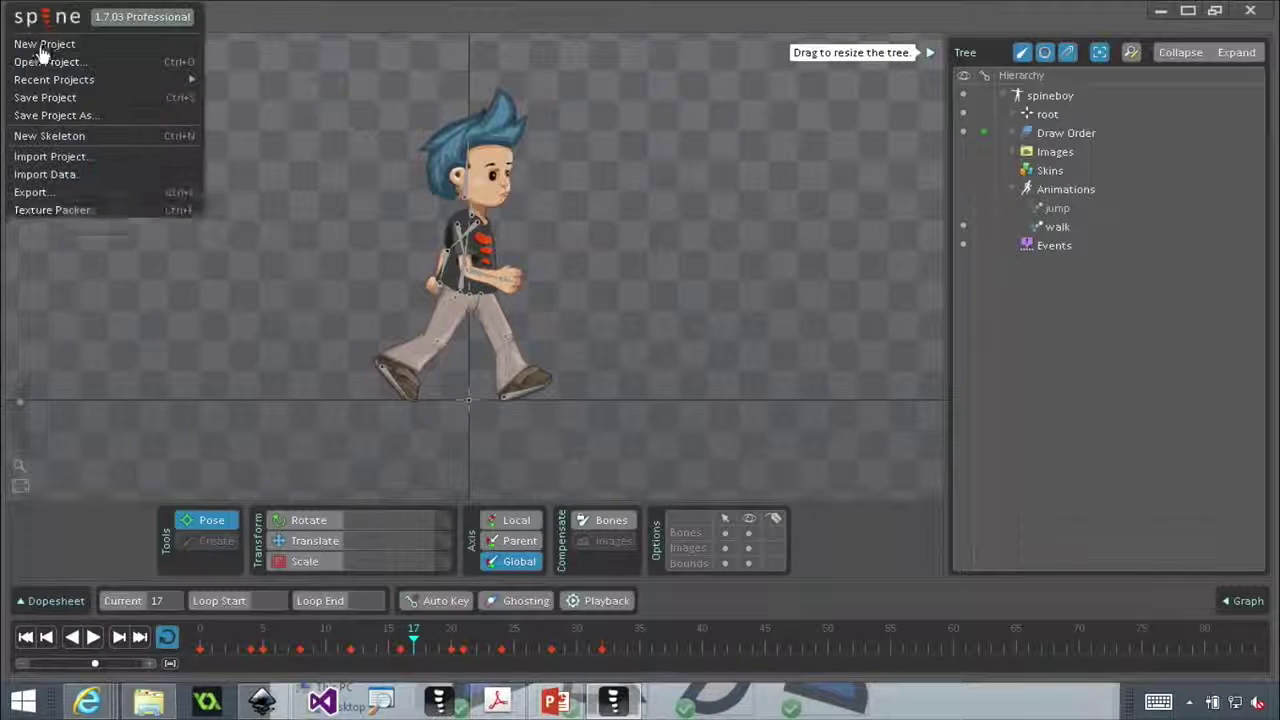
click(49, 177)
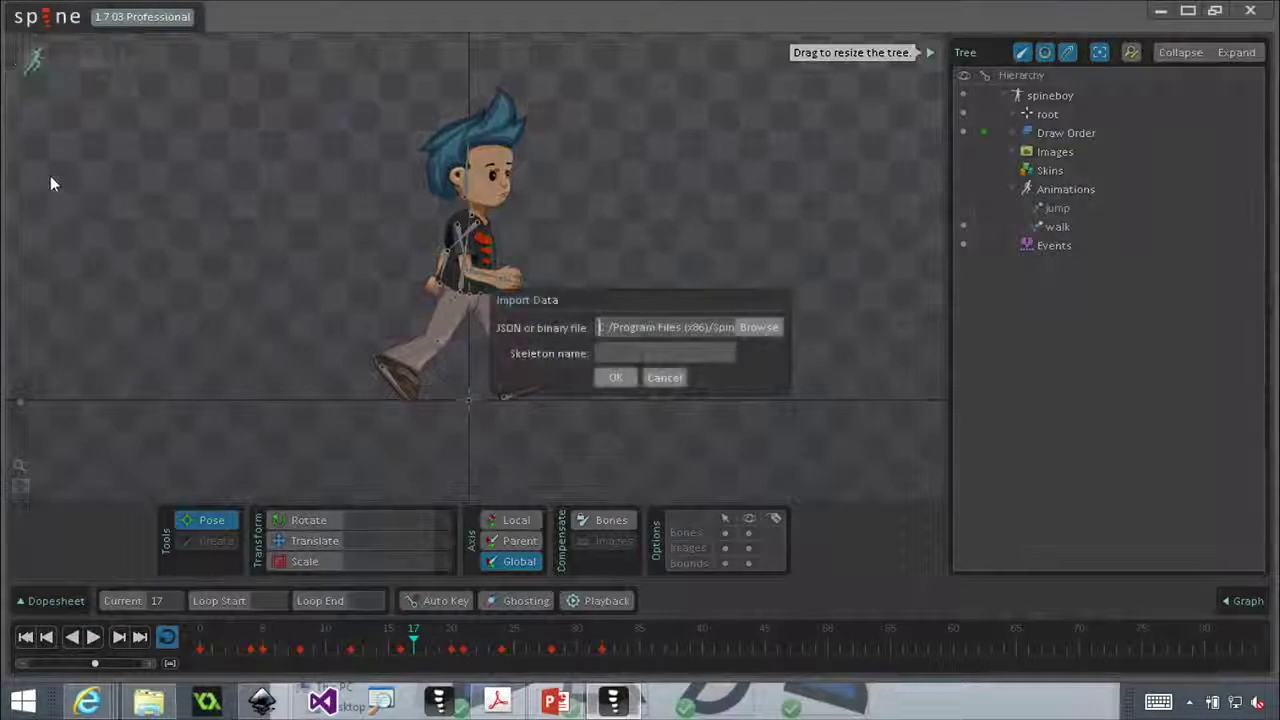
click(664, 382)
click(47, 15)
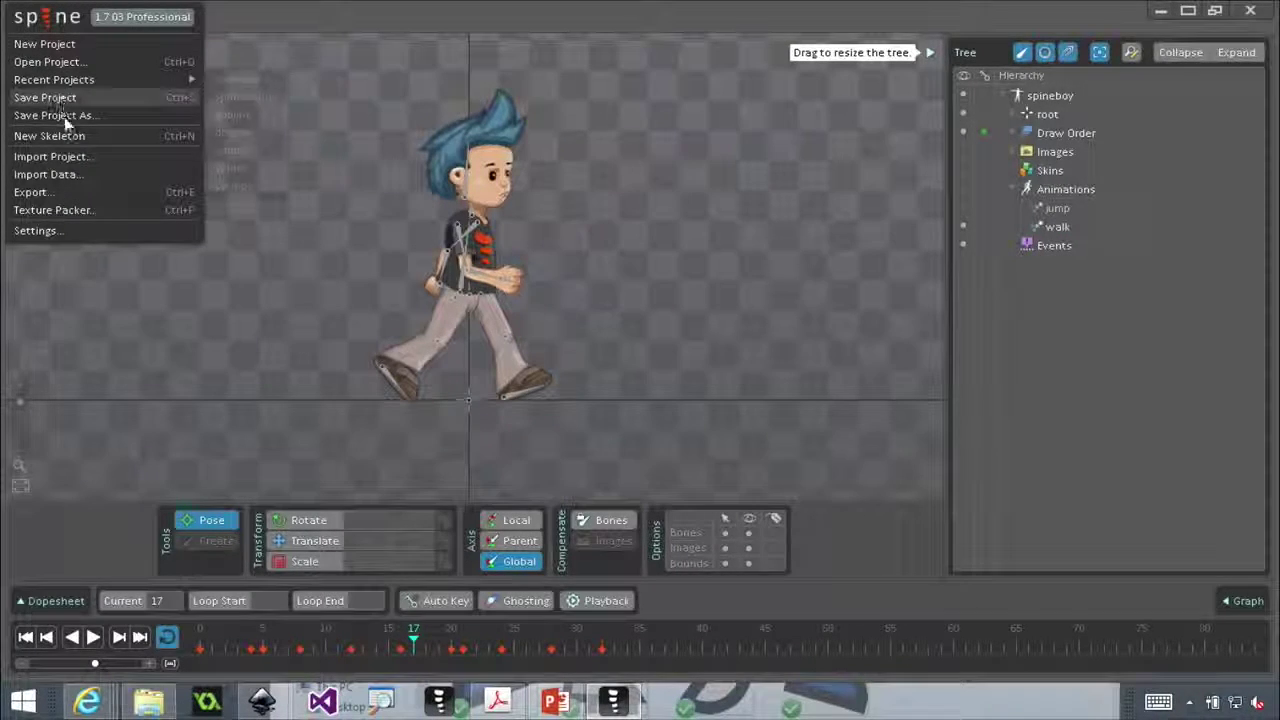
- Open the Export dialog, move it aside, and choose JPEG output as a single frame
click(80, 193)
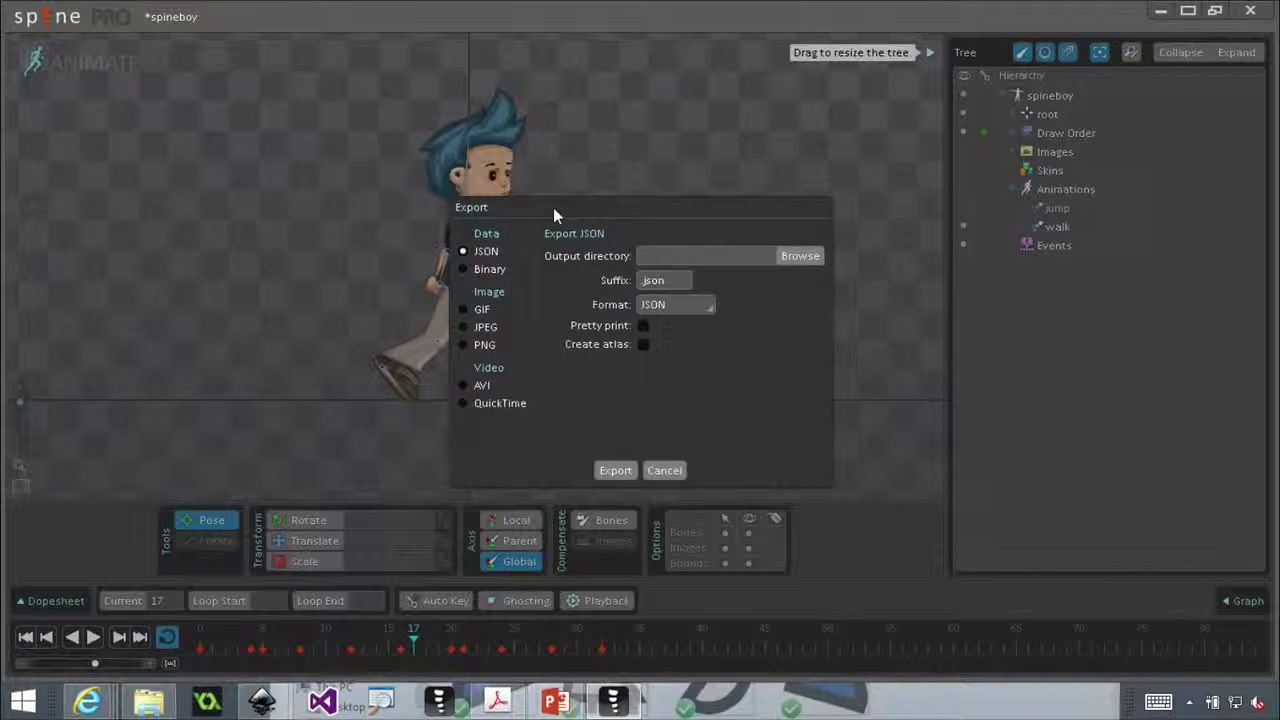
drag(556, 215, 701, 161)
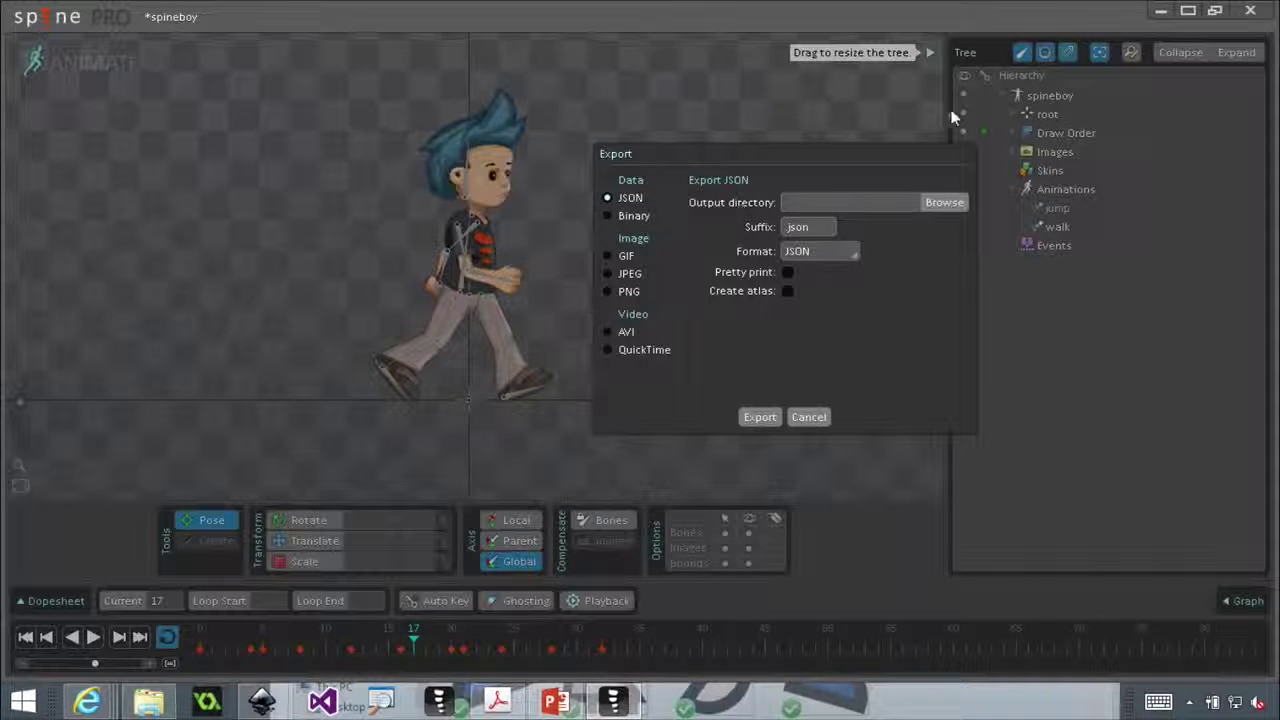
click(607, 274)
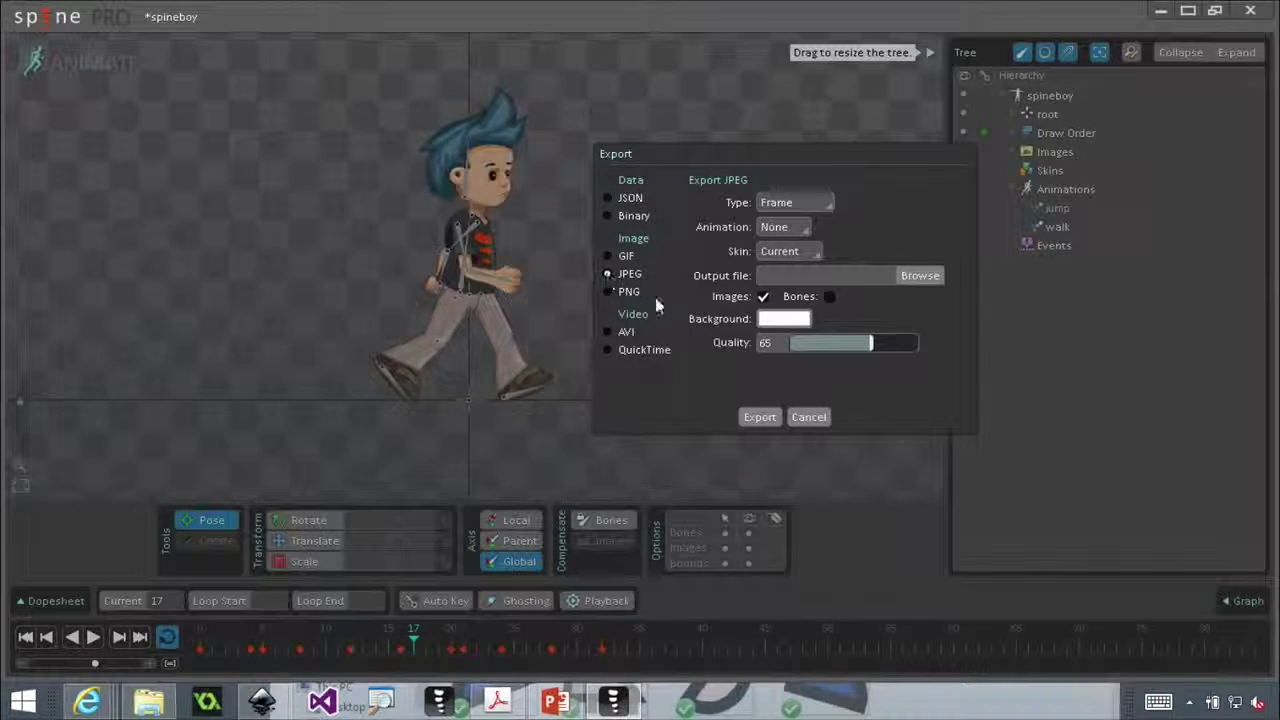
click(829, 206)
click(831, 207)
- Switch the export to JSON, try exporting, and dismiss the 'Output directory required' warning
click(608, 197)
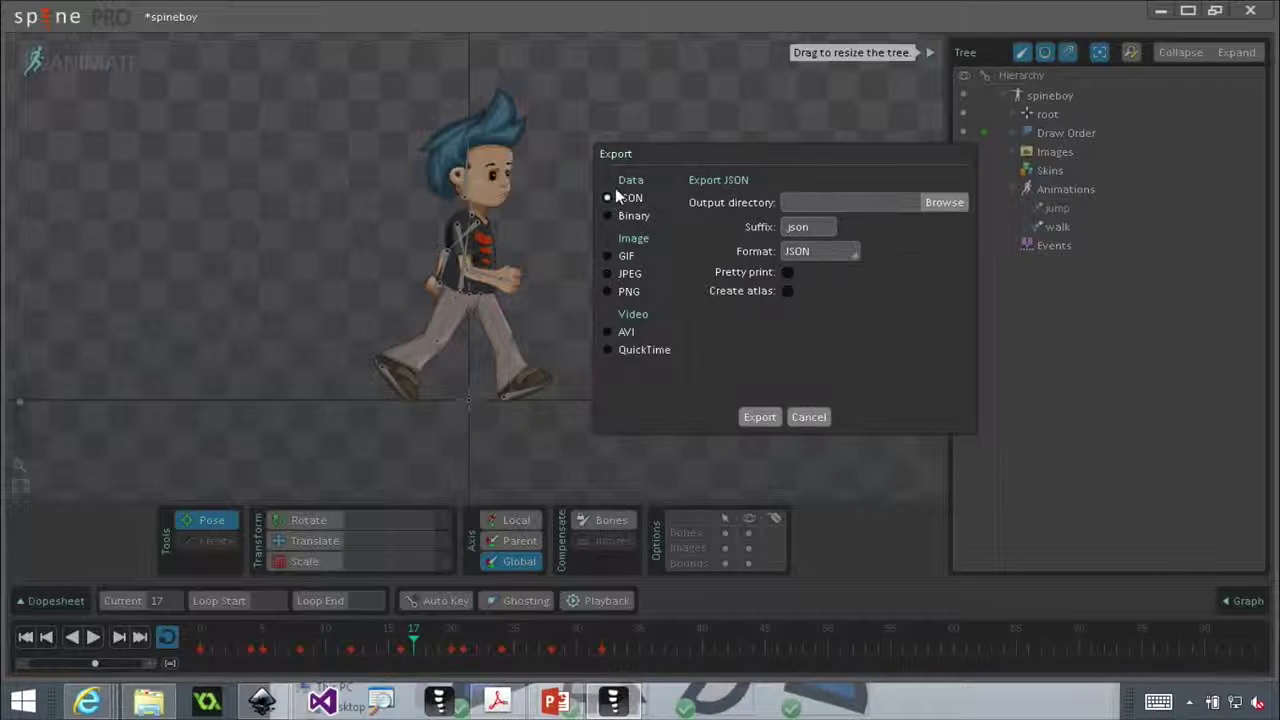
drag(767, 155, 729, 88)
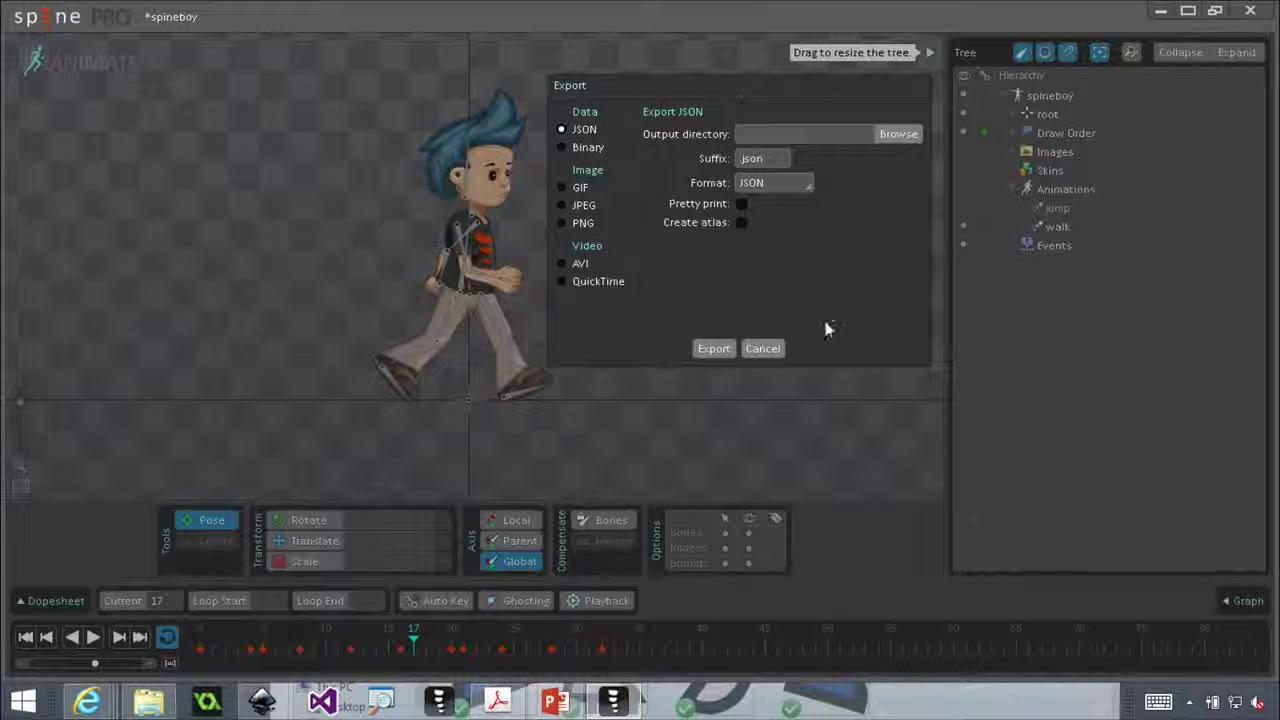
click(716, 348)
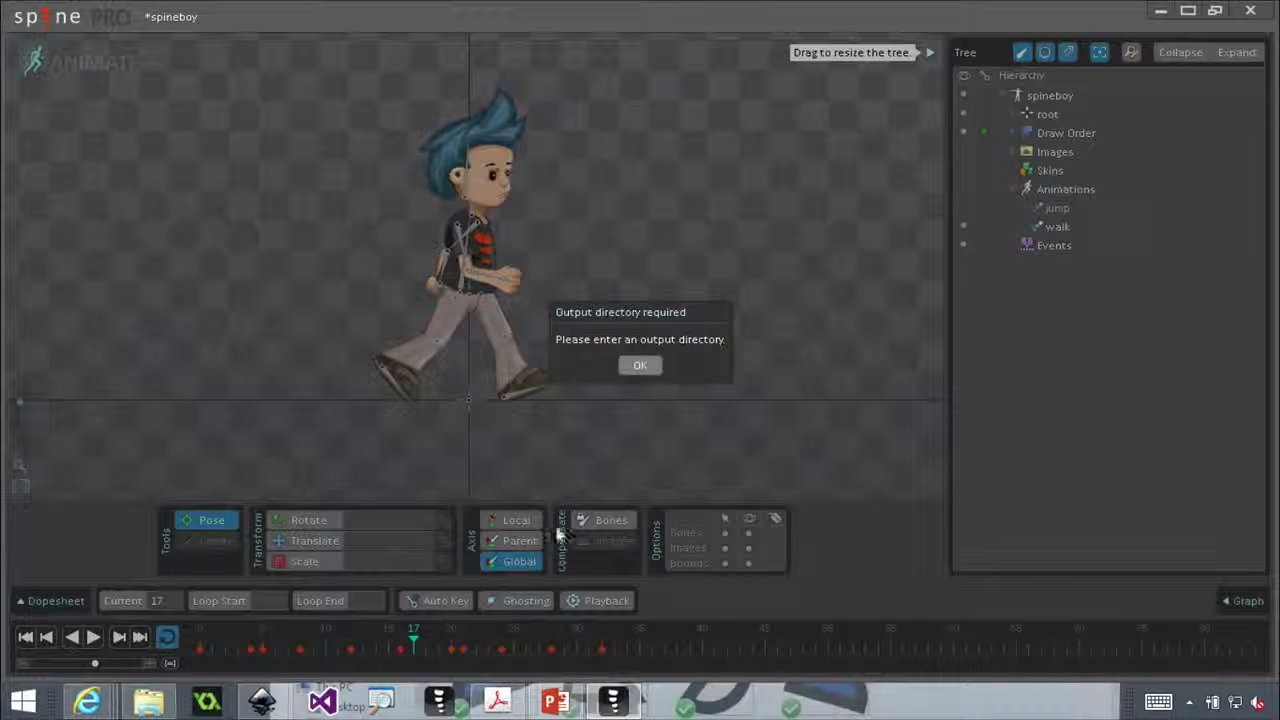
click(640, 366)
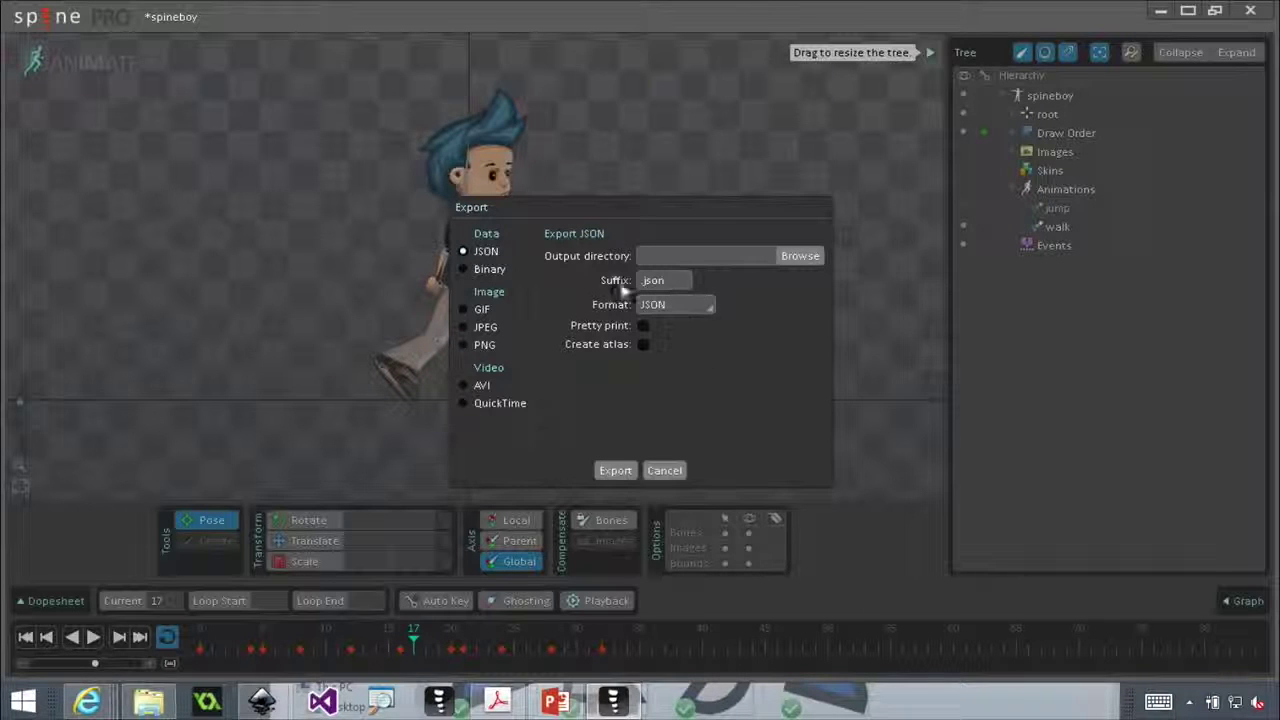
drag(596, 207, 764, 163)
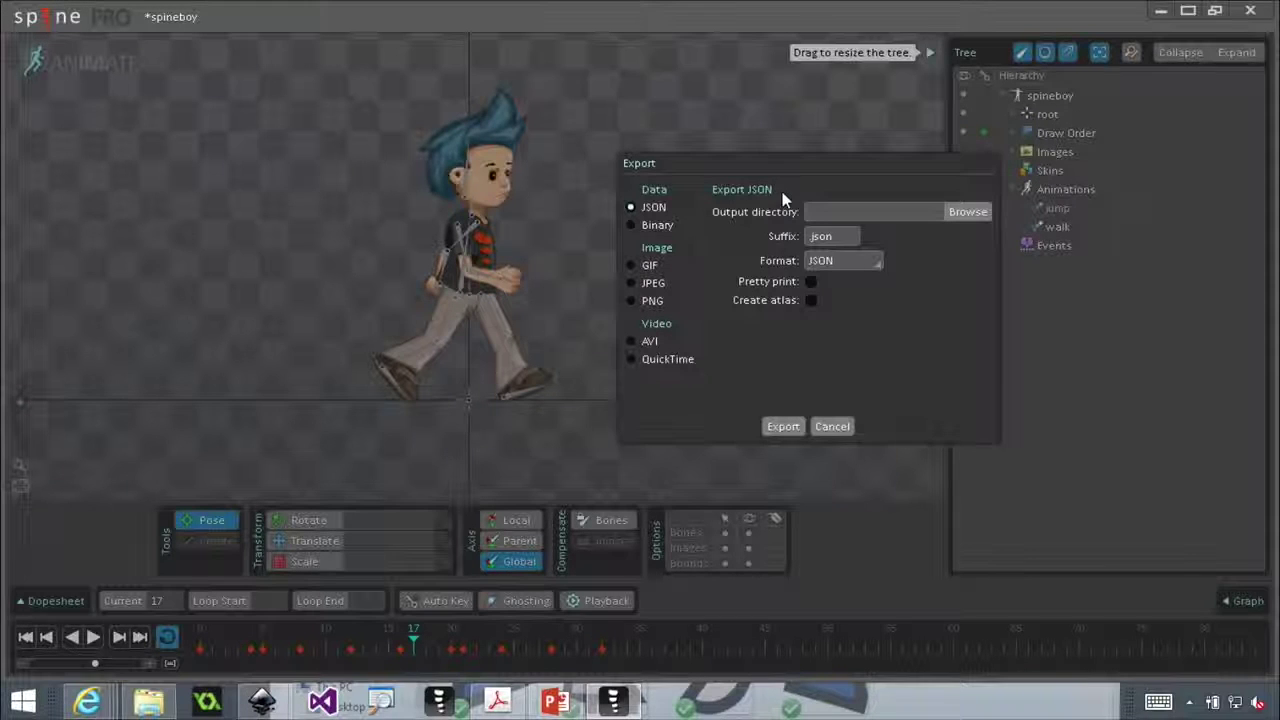
- Switch to the PowerPoint presentation's 'Adding Advertising to your game' slide
click(556, 700)
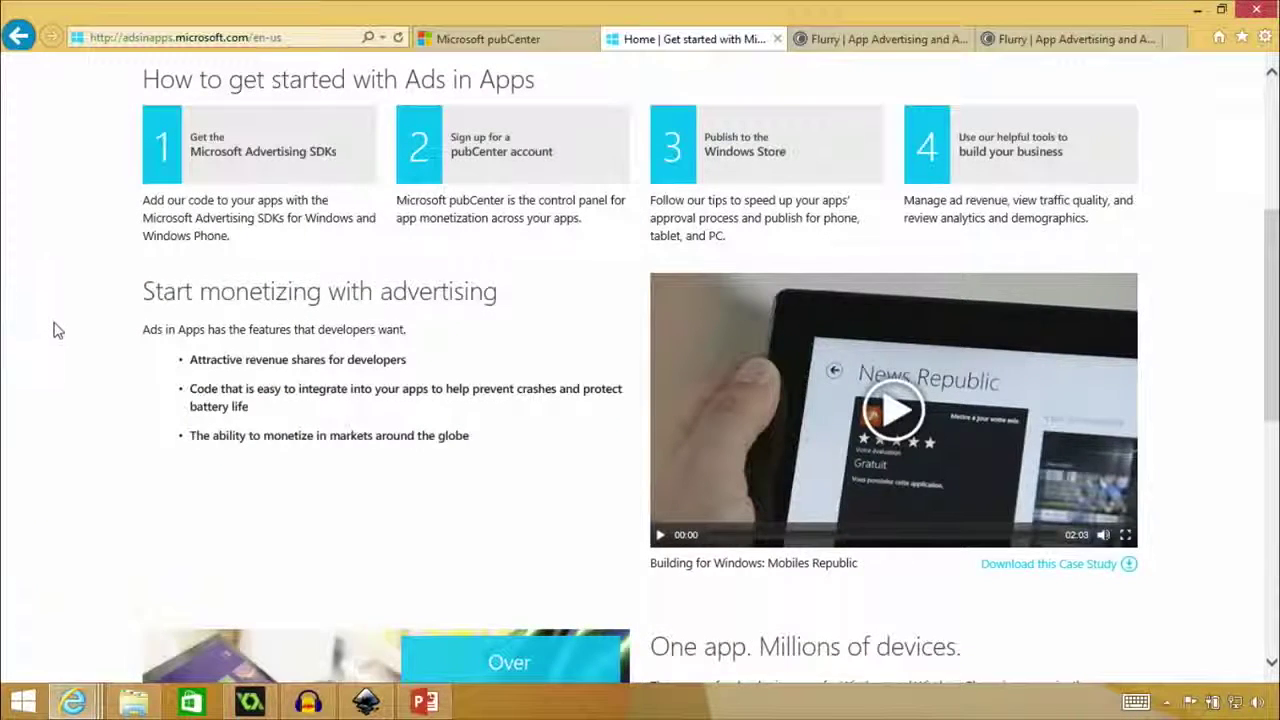
scroll(54, 330, up, 1)
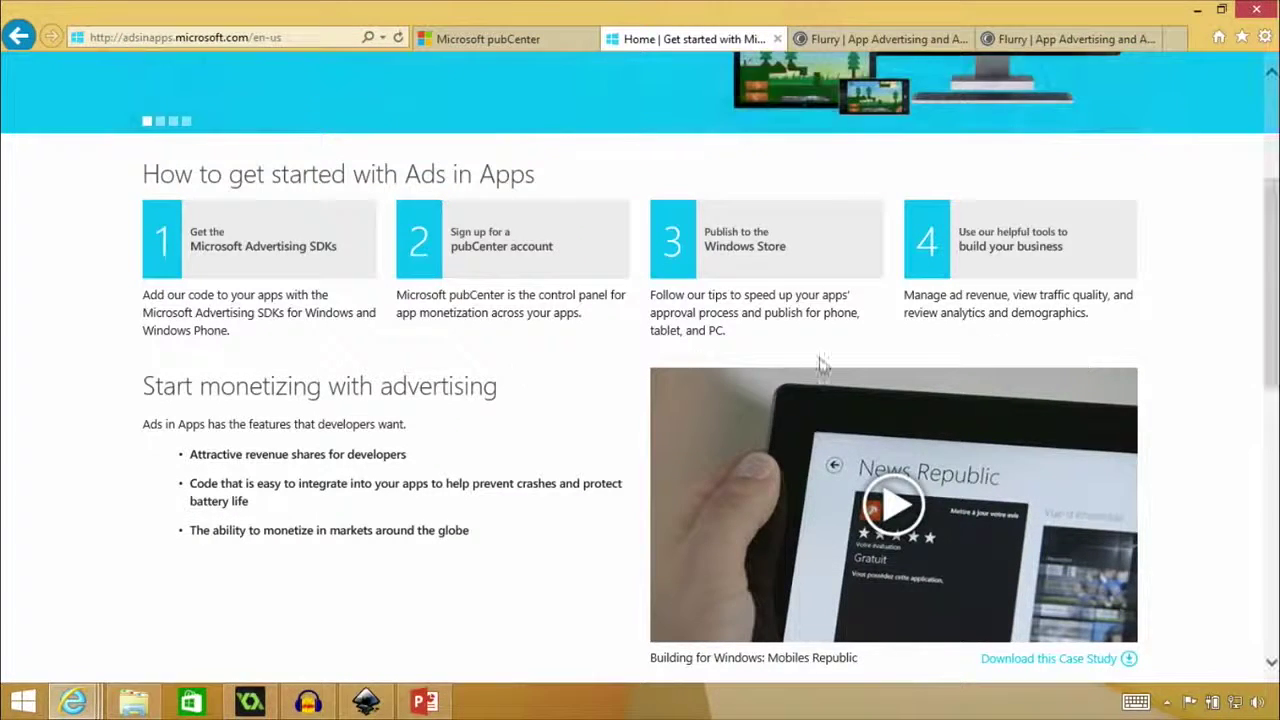
scroll(440, 417, up, 3)
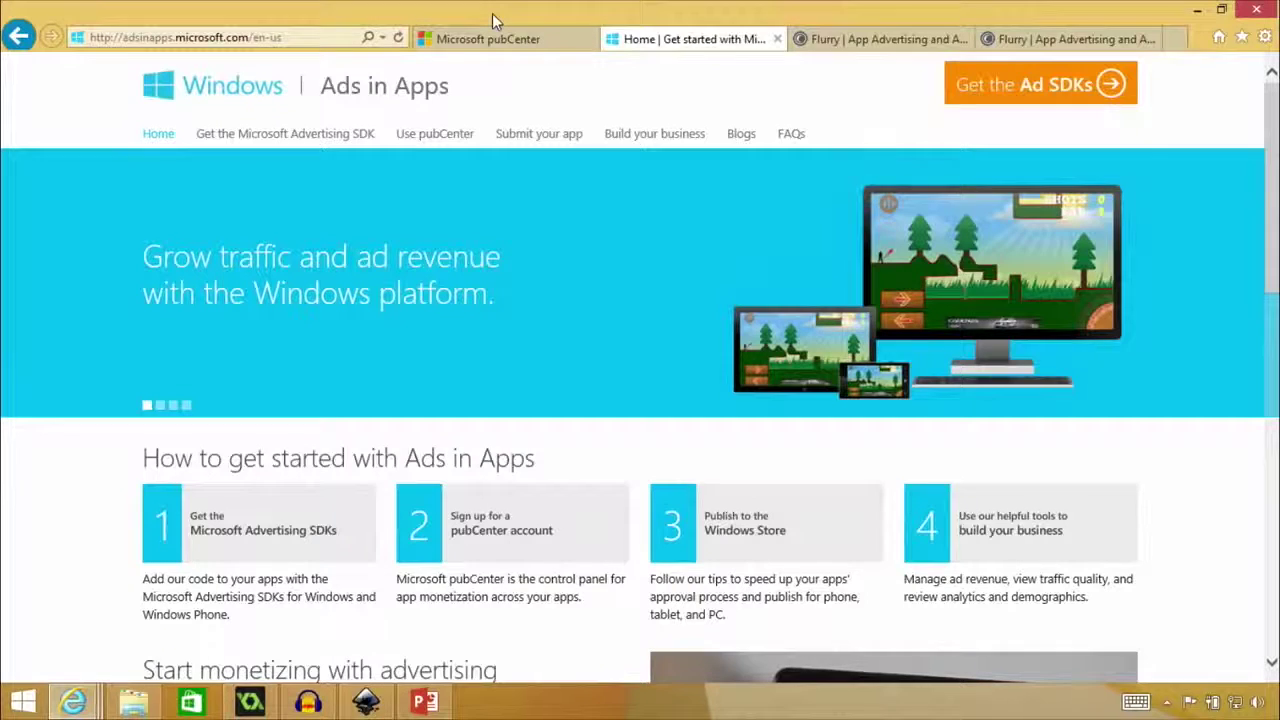
- Show the Microsoft pubCenter tab and scroll down its dashboard
click(494, 39)
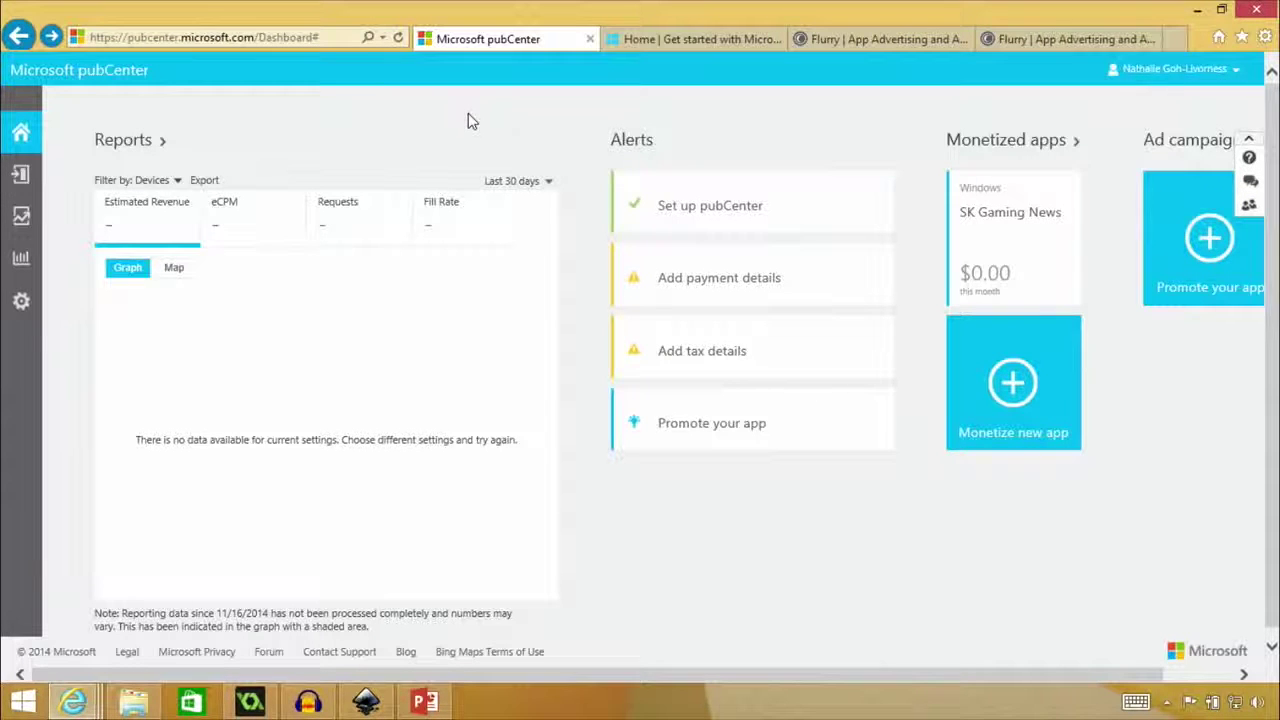
scroll(472, 121, down, 1)
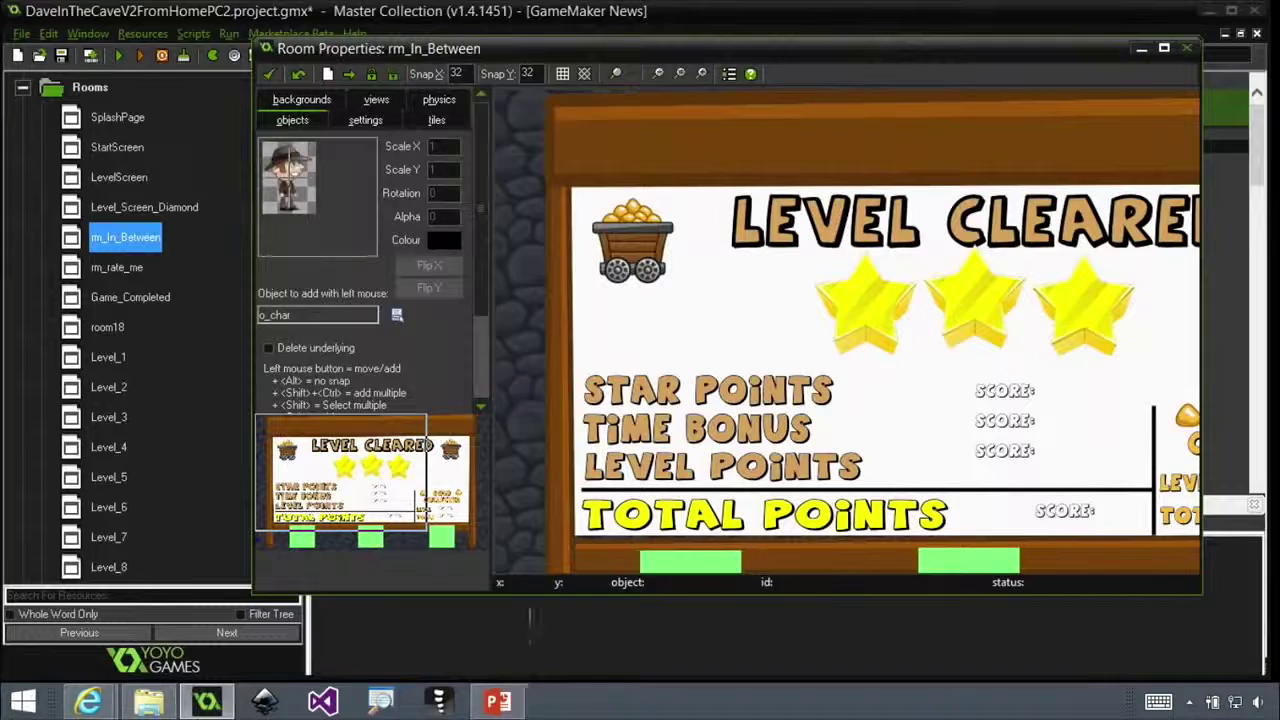
- Pan the rm_In_Between room via the mini-map to bring its top edge into view
click(356, 441)
drag(356, 441, 353, 476)
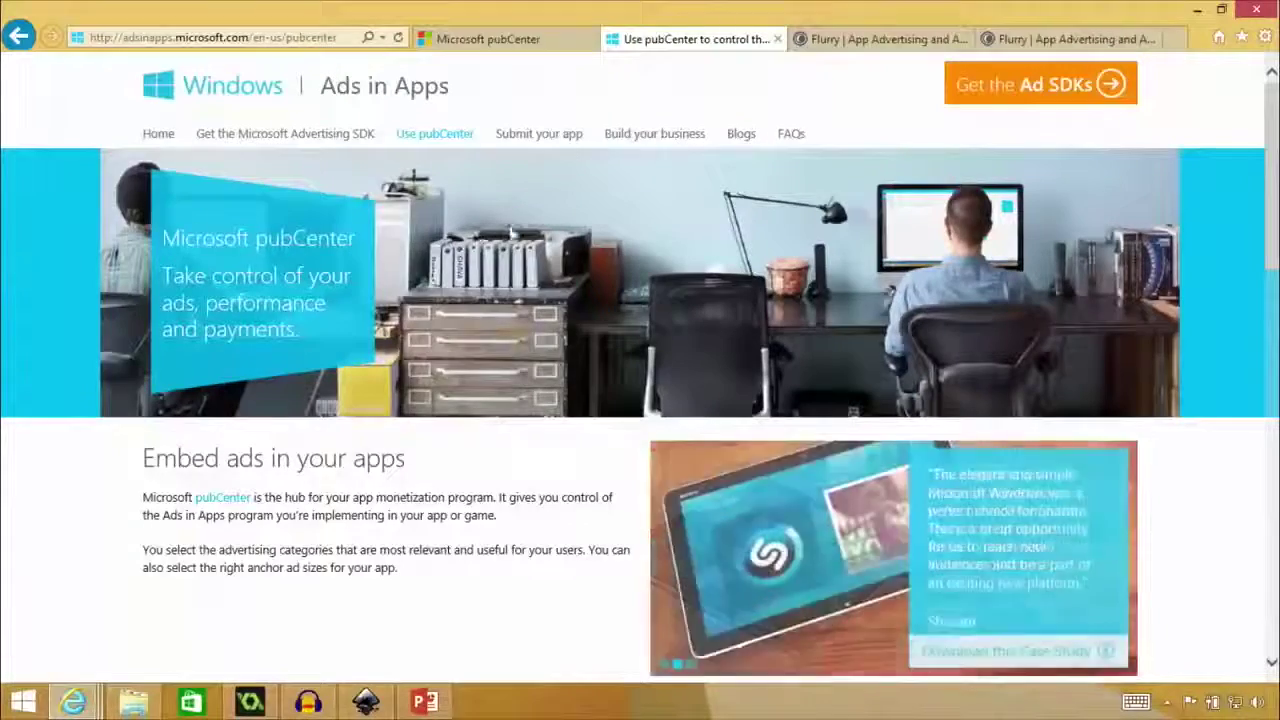
scroll(332, 276, down, 3)
scroll(427, 326, down, 3)
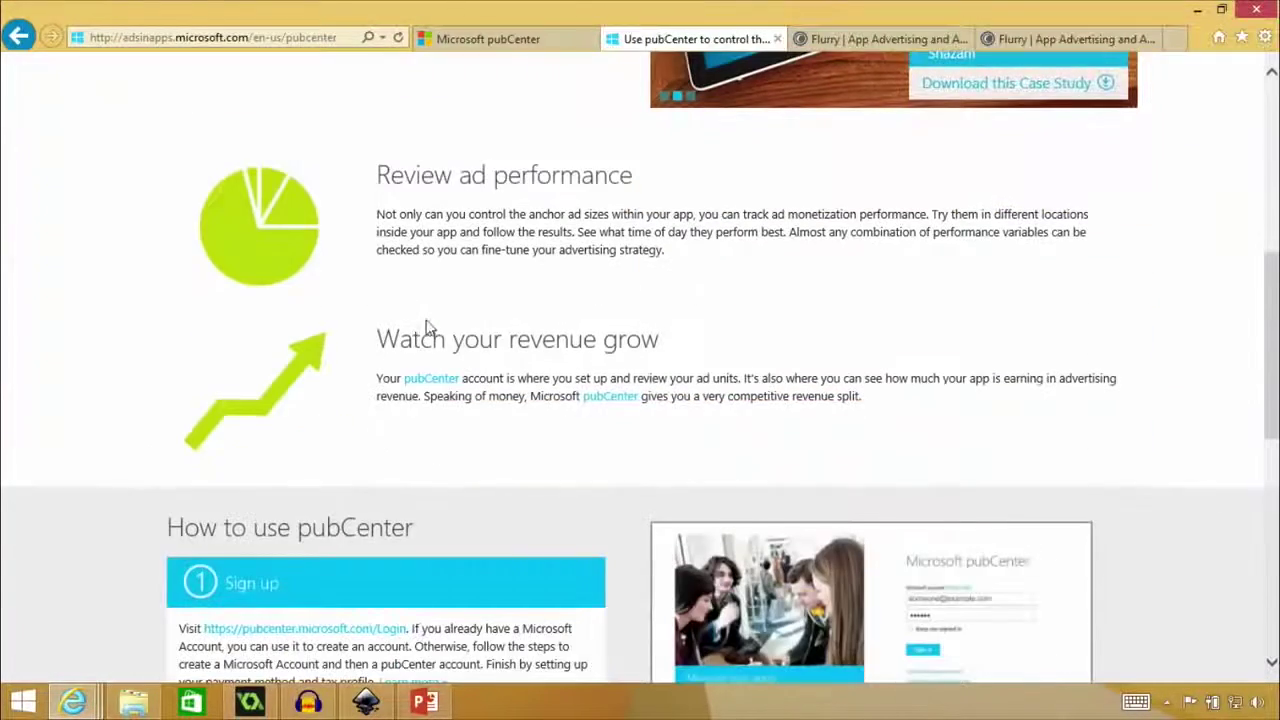
scroll(440, 328, down, 3)
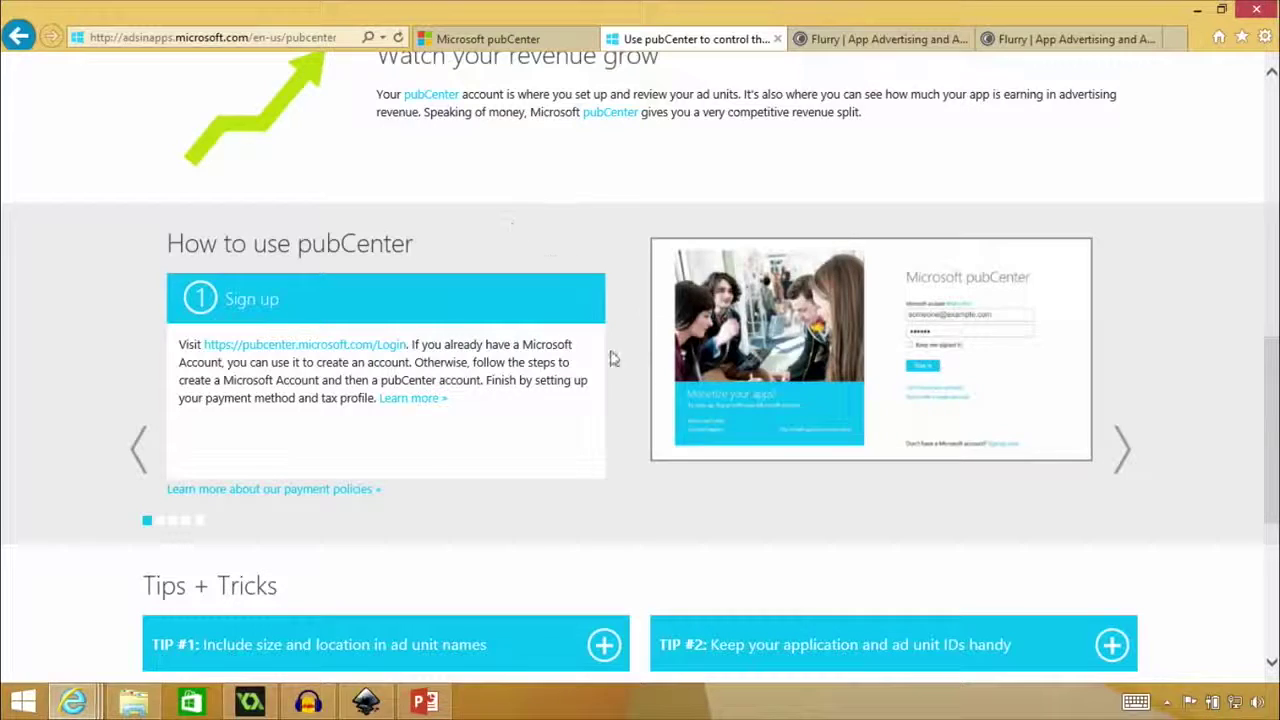
scroll(640, 365, down, 1)
scroll(665, 370, down, 2)
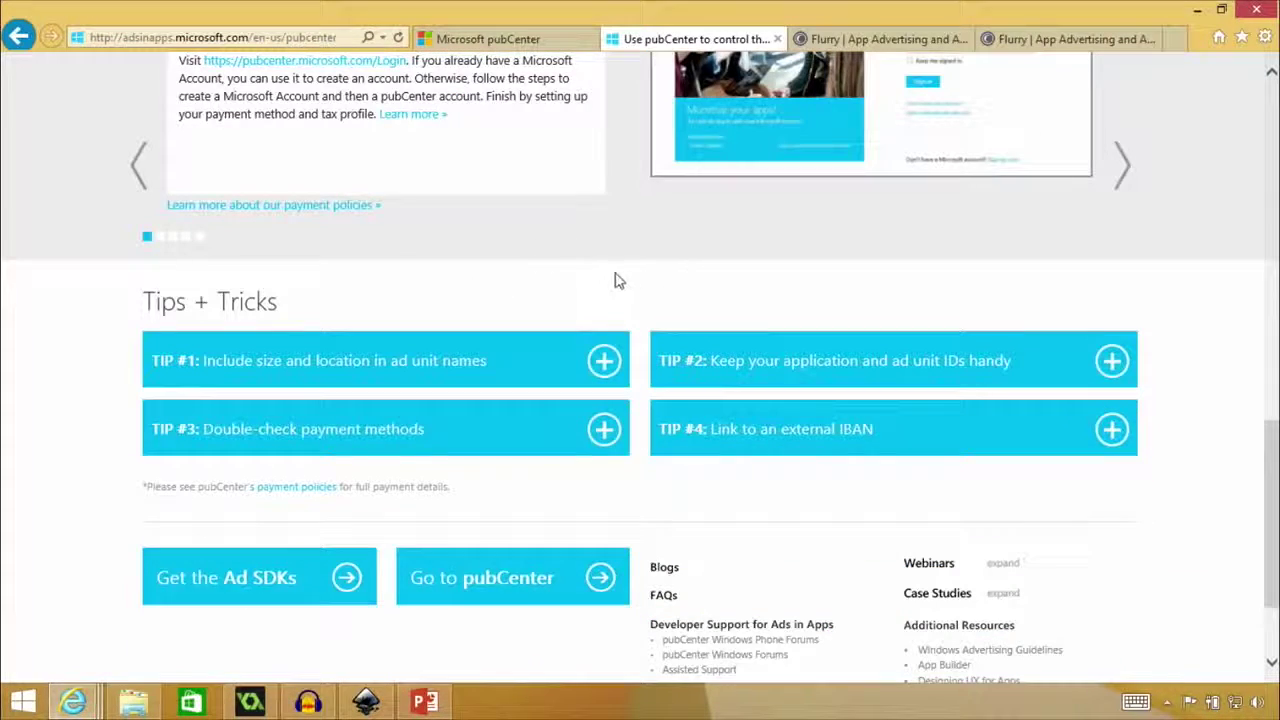
scroll(614, 337, down, 2)
scroll(763, 494, up, 5)
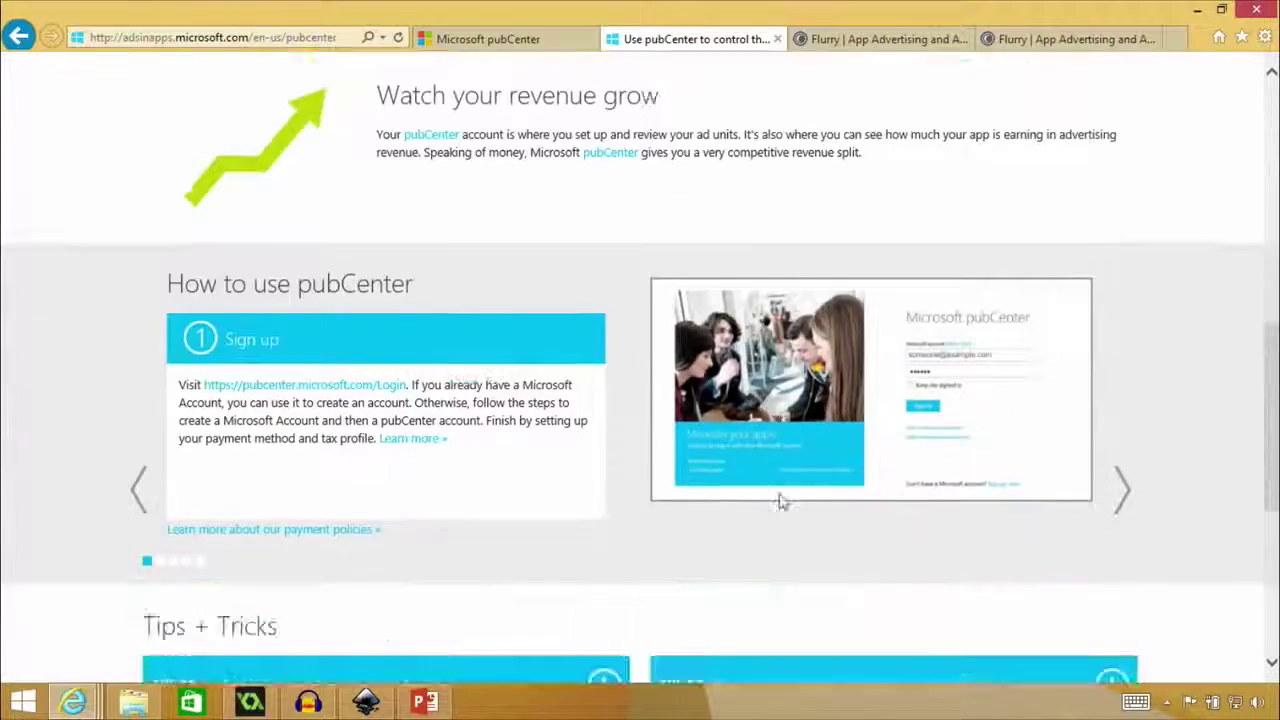
scroll(780, 495, down, 5)
scroll(720, 518, up, 6)
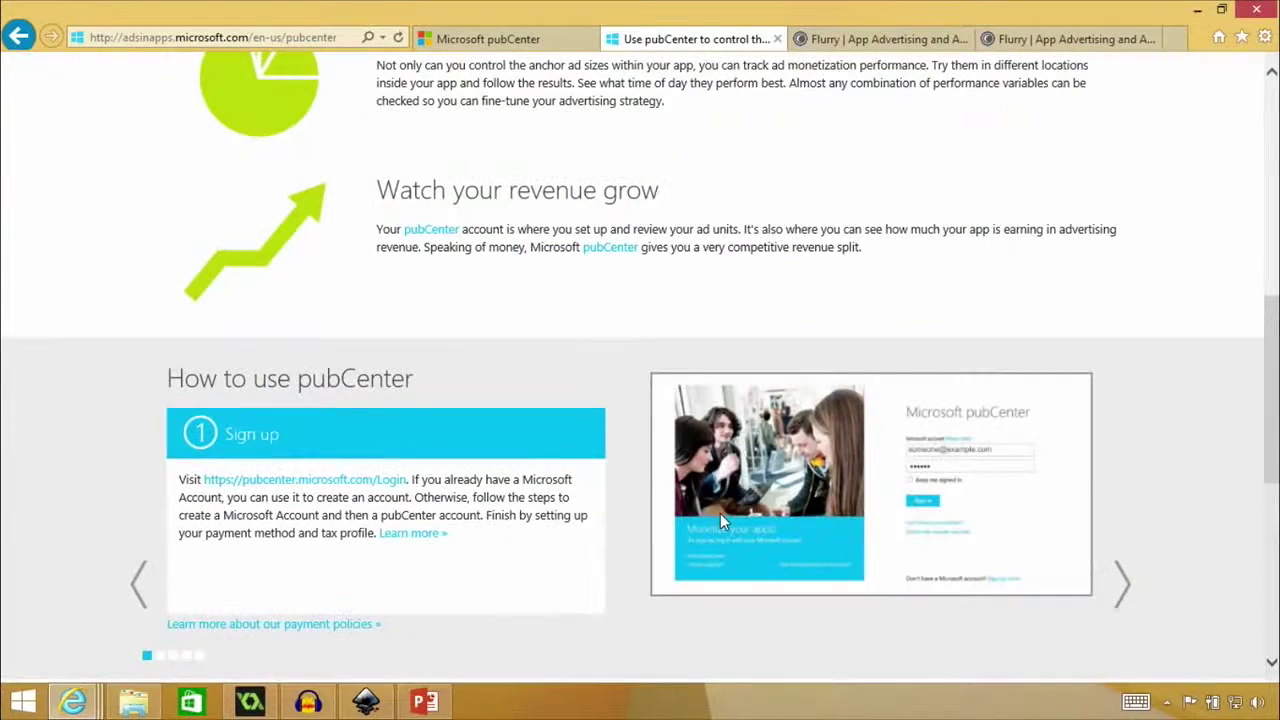
scroll(529, 323, up, 4)
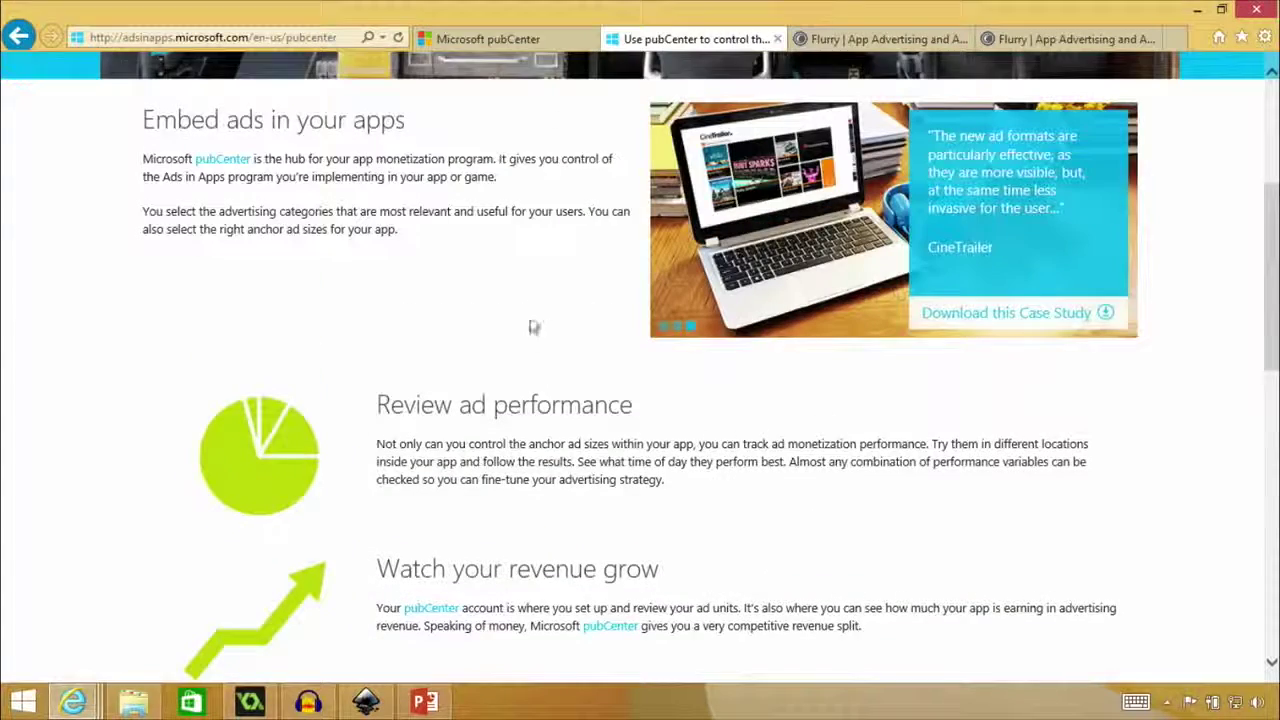
scroll(437, 305, up, 4)
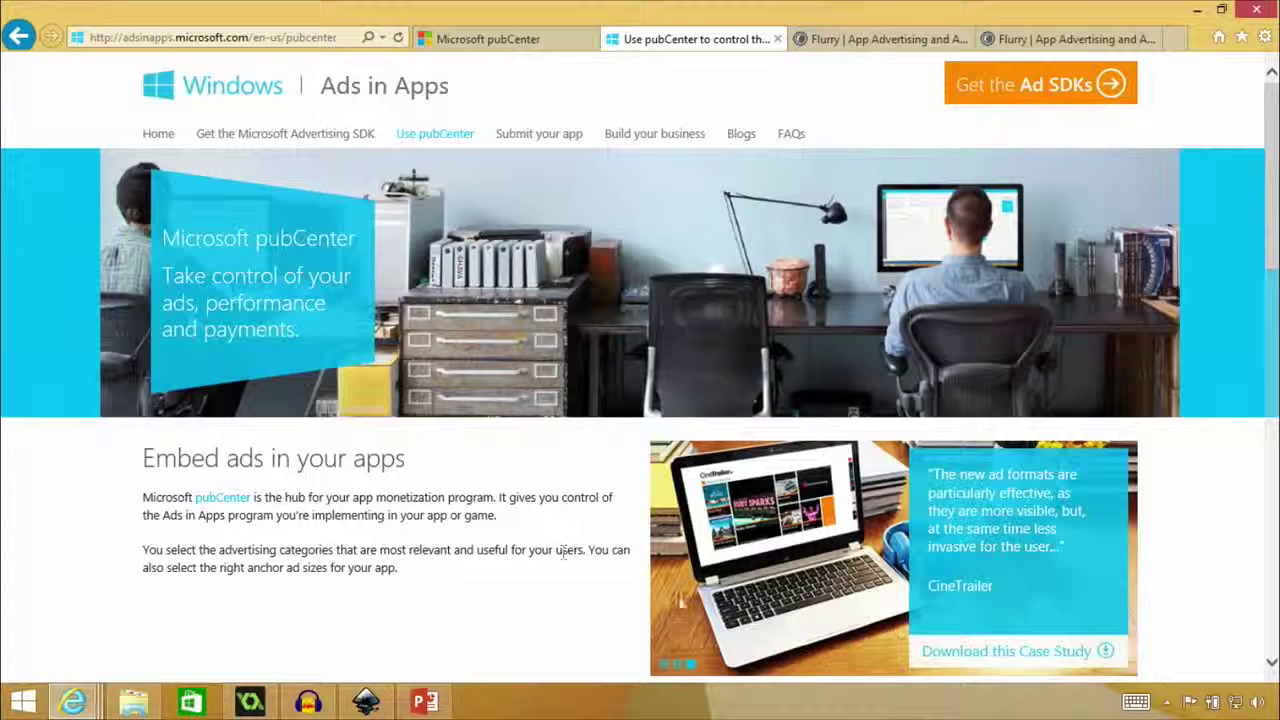
click(457, 134)
- Go back to the pubCenter dashboard, opening and closing the account options menu
click(509, 40)
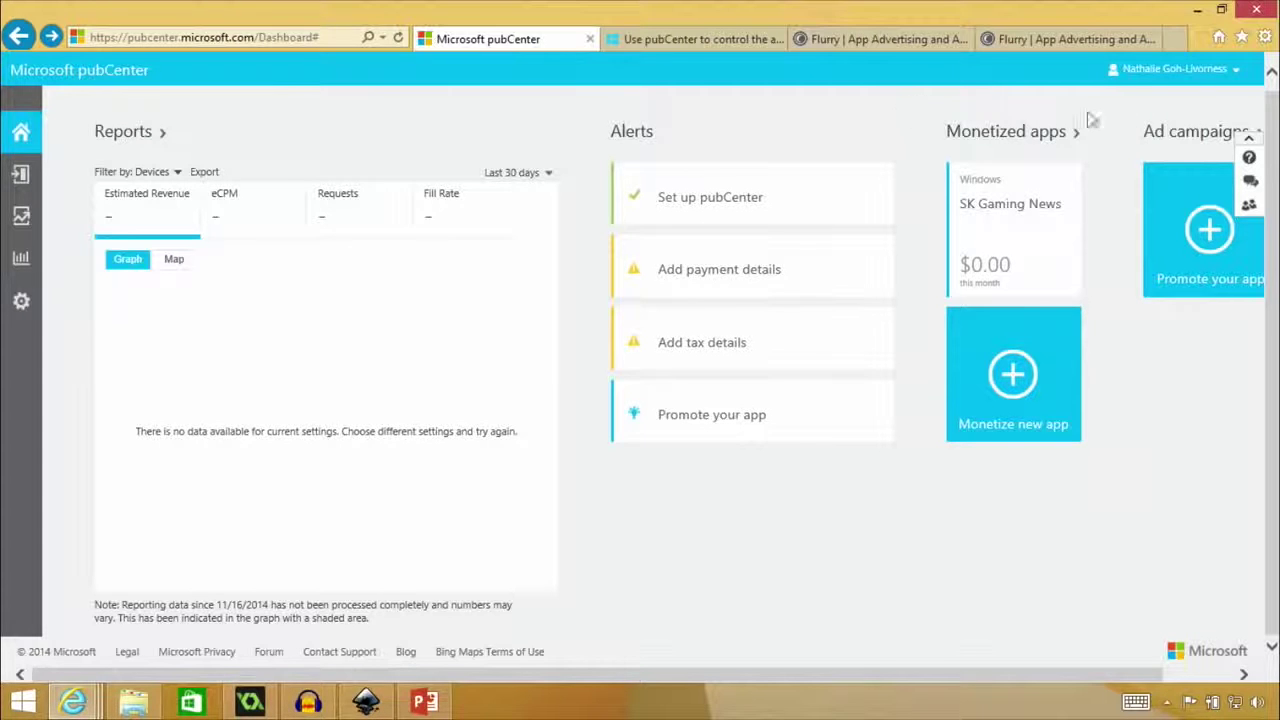
click(1234, 70)
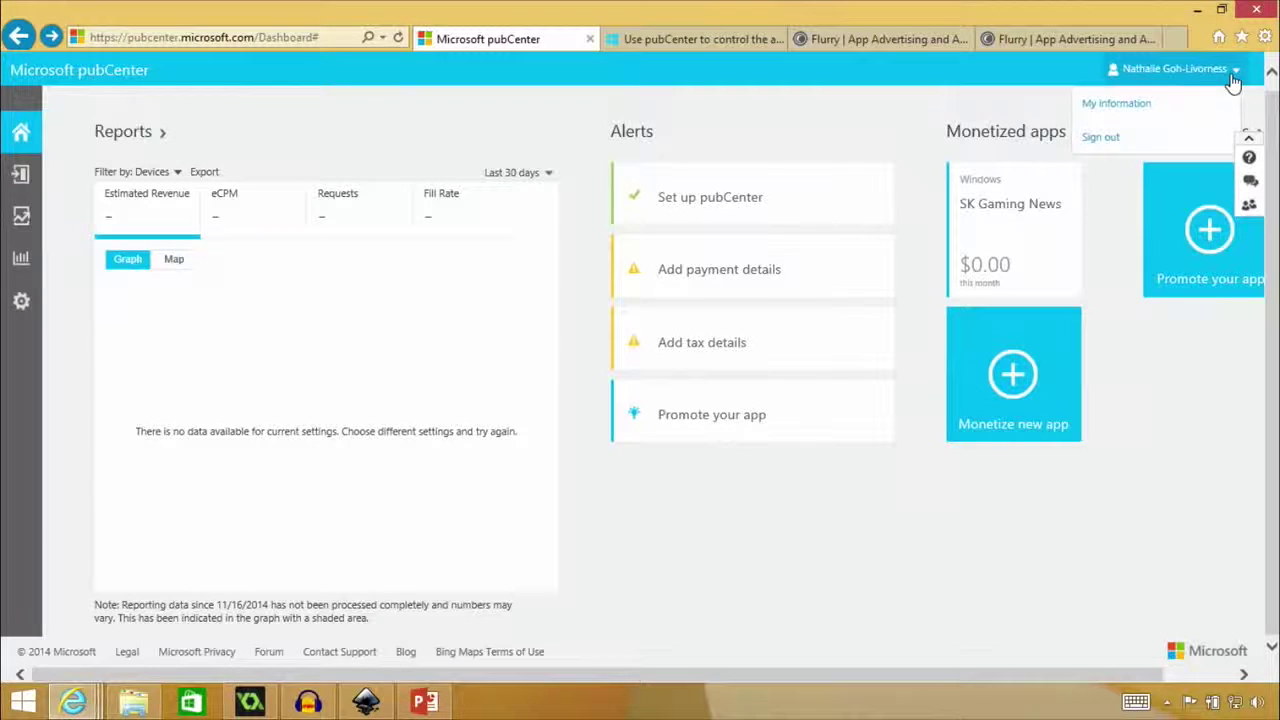
click(790, 110)
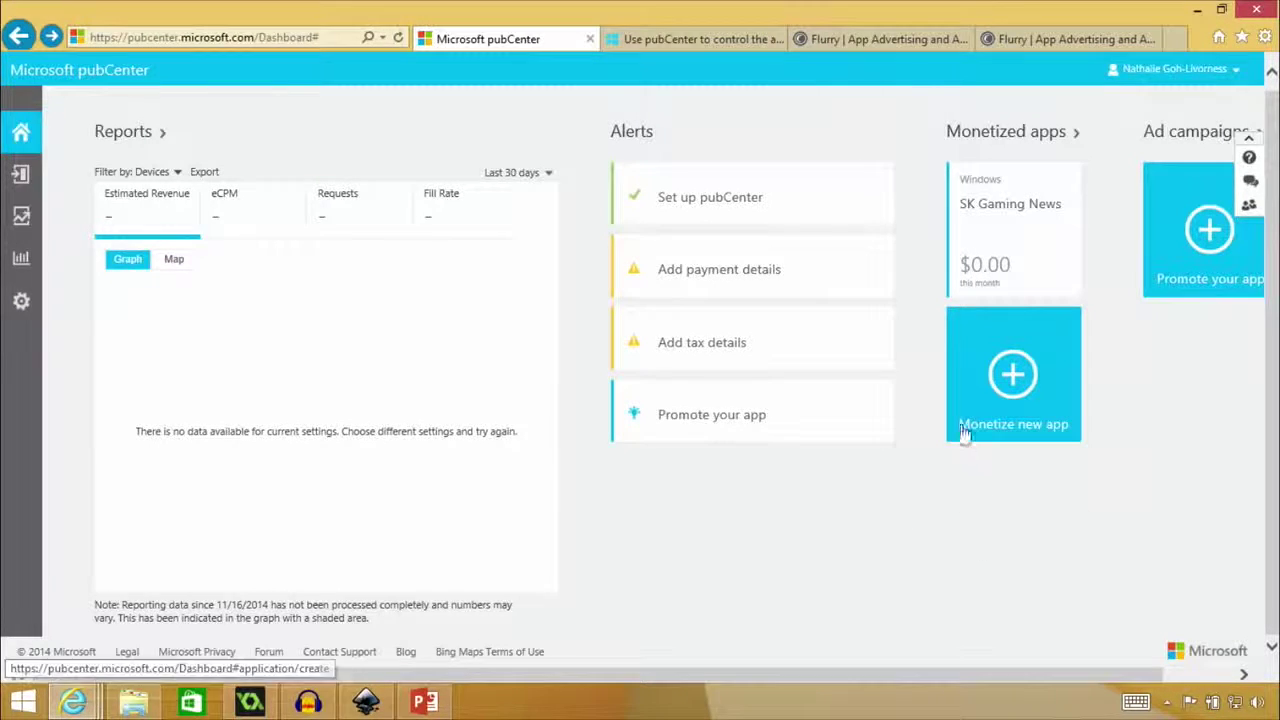
- Start a new app with Windows device type, name it MVATestApp, and begin naming its ad unit
click(1015, 393)
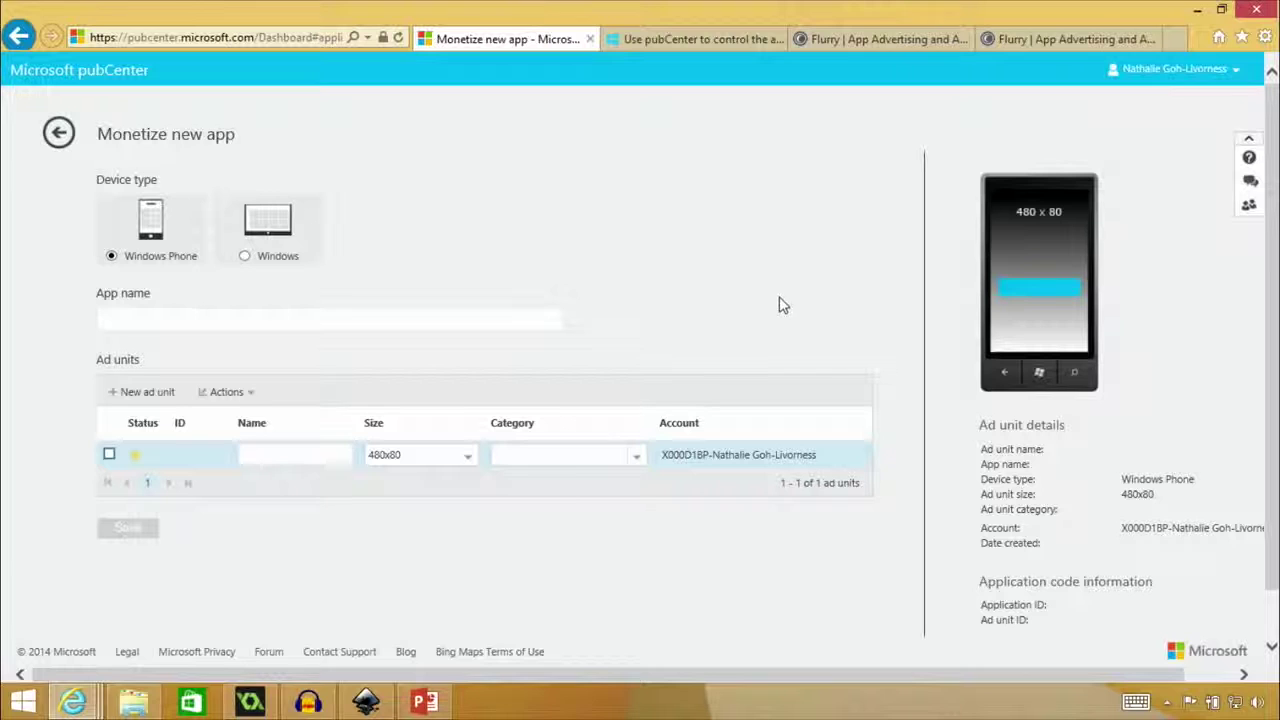
click(254, 258)
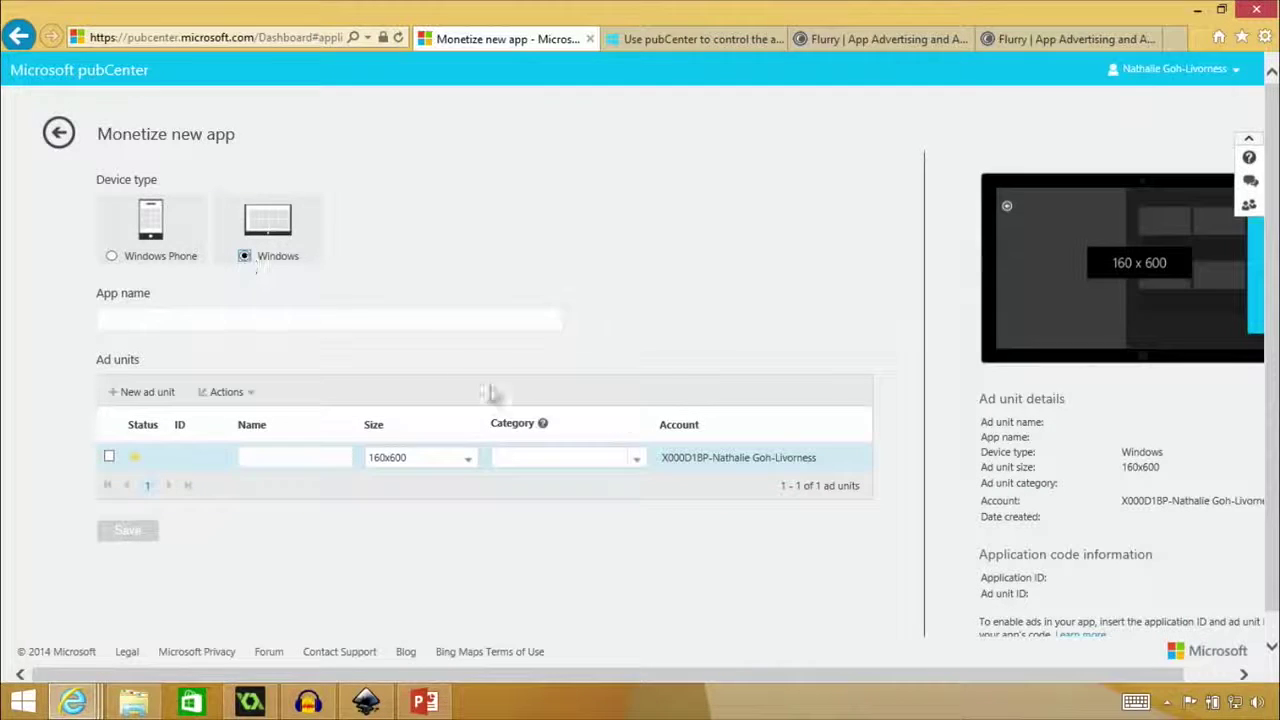
click(330, 316)
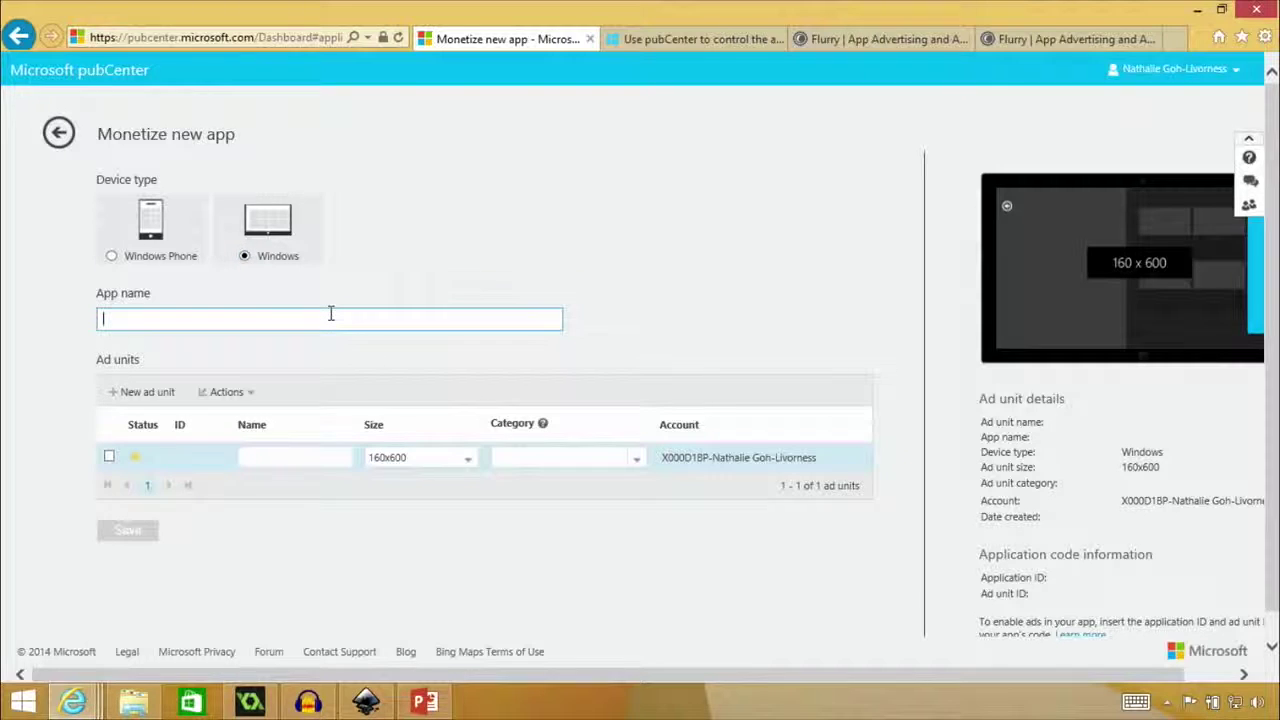
text(MVATestApp)
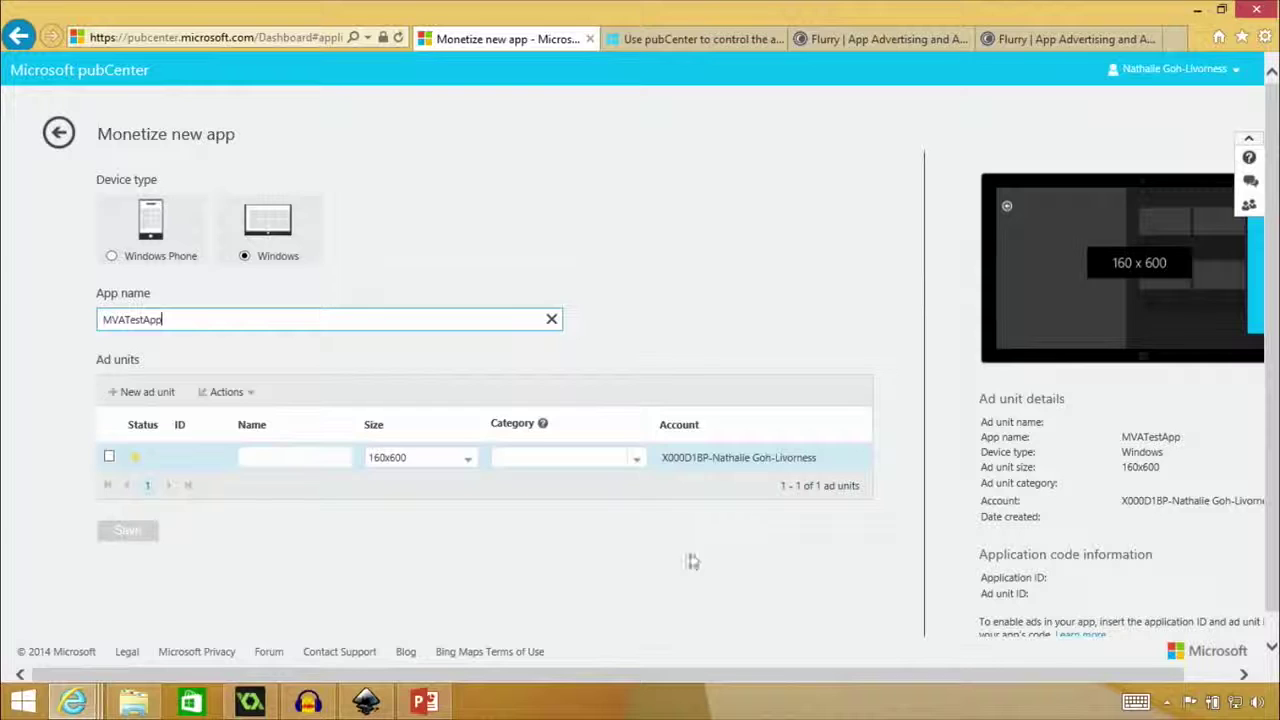
ctrl+scroll(688, 548, down, 1)
ctrl+scroll(688, 548, down, 1)
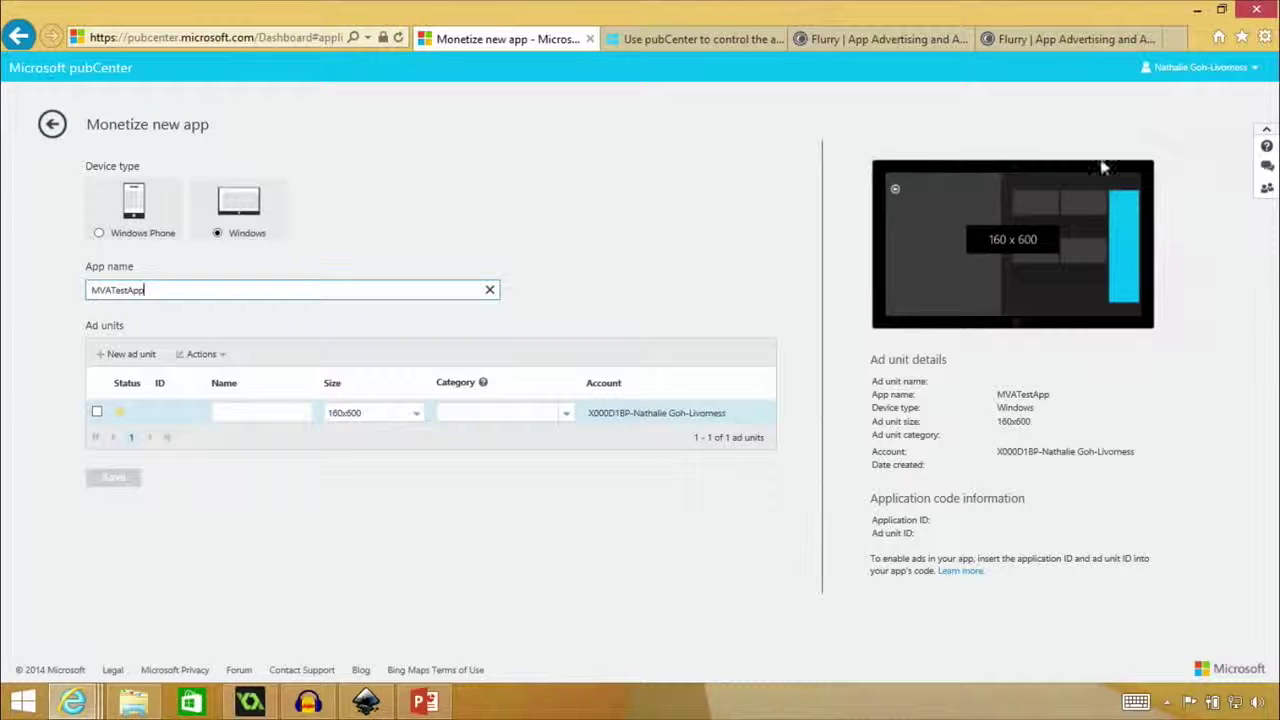
click(261, 411)
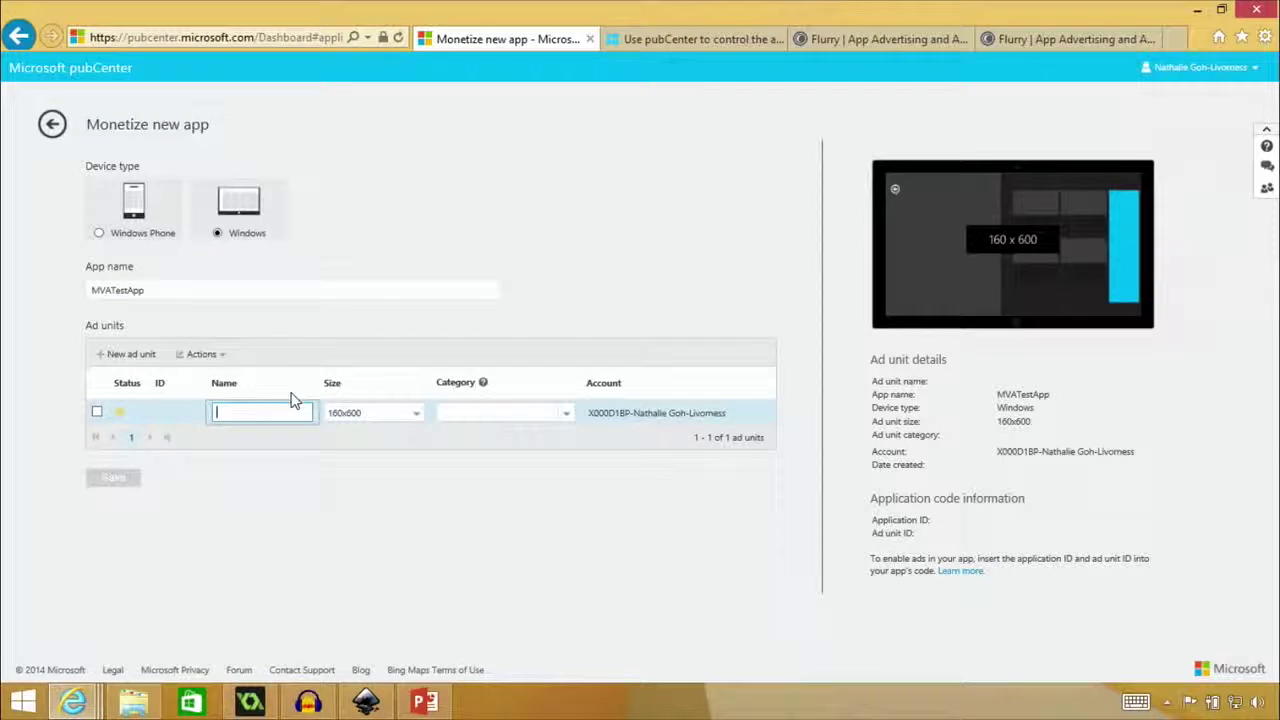
- Name the new ad unit FirstAd and pick the 300x250 size from the size list
text(Fin)
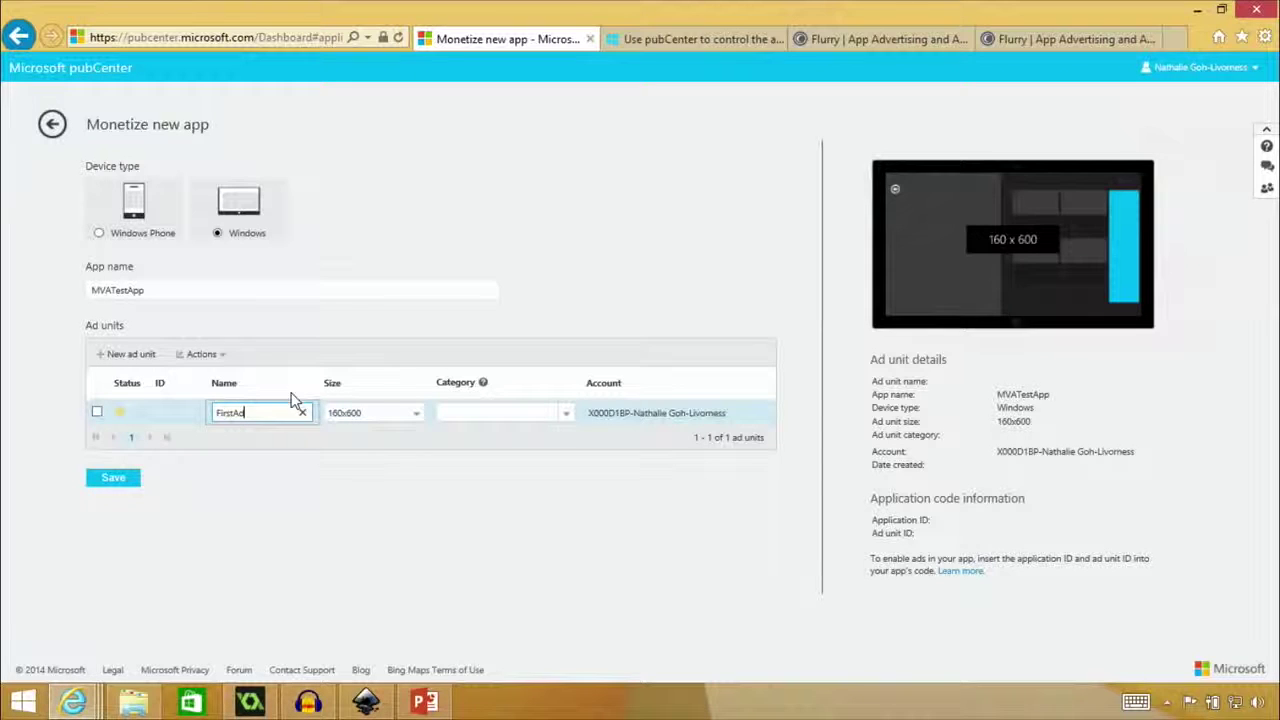
text(stAd)
click(415, 420)
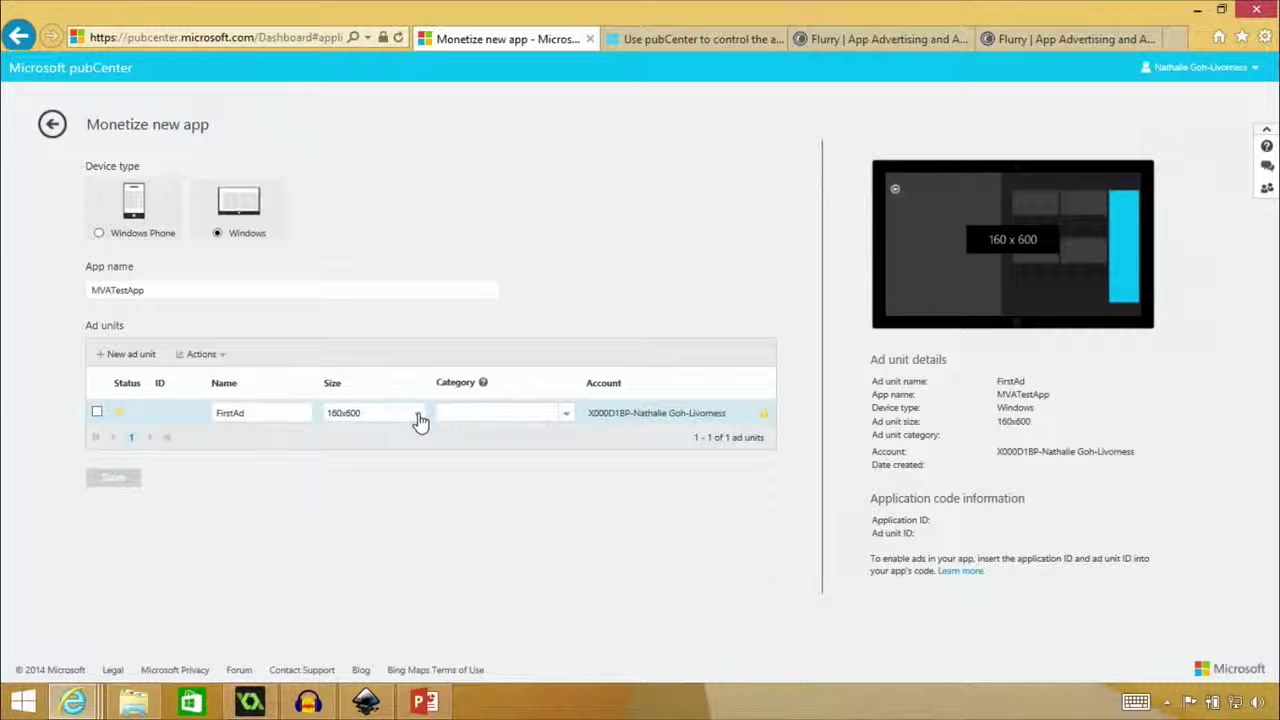
click(420, 420)
click(410, 422)
click(414, 417)
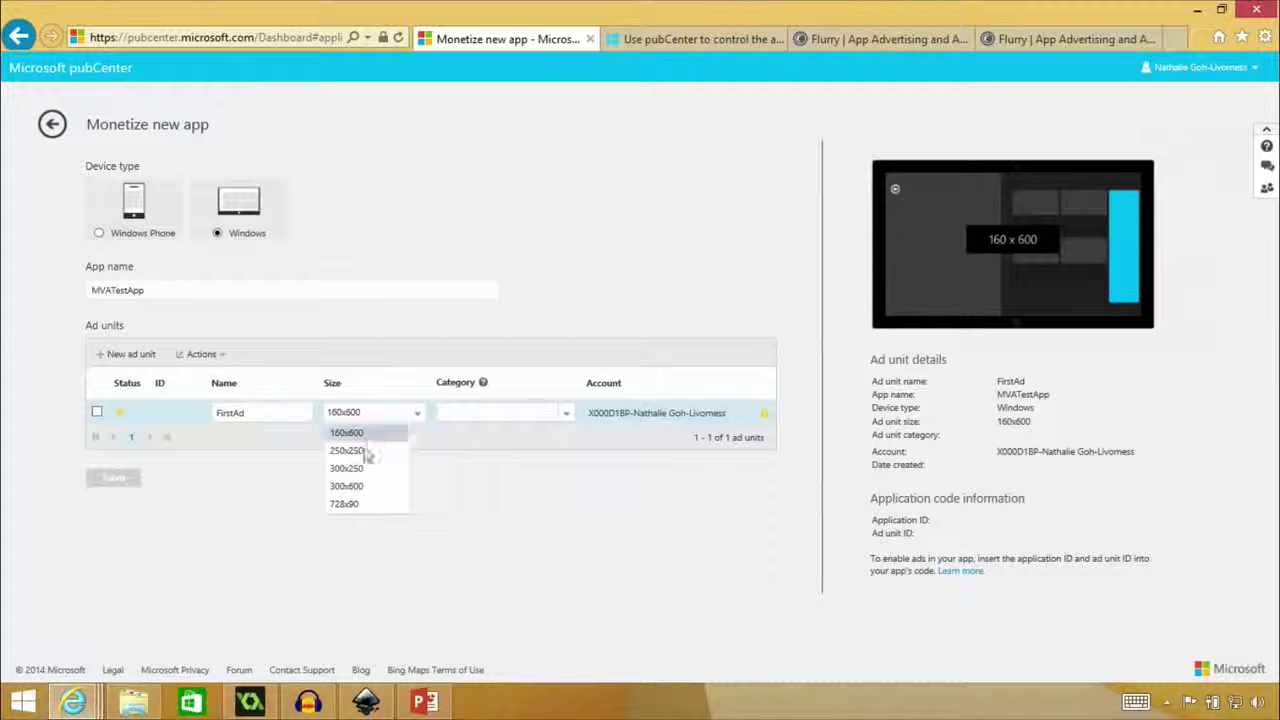
click(364, 451)
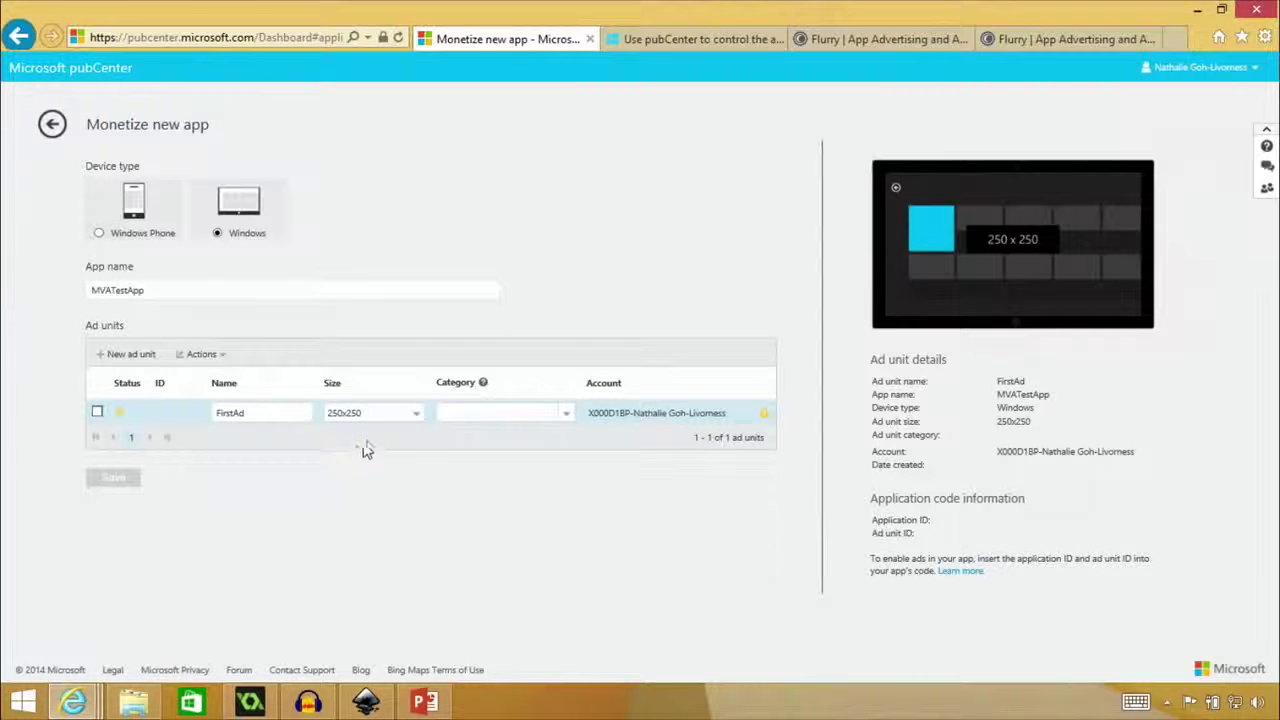
click(410, 418)
click(369, 468)
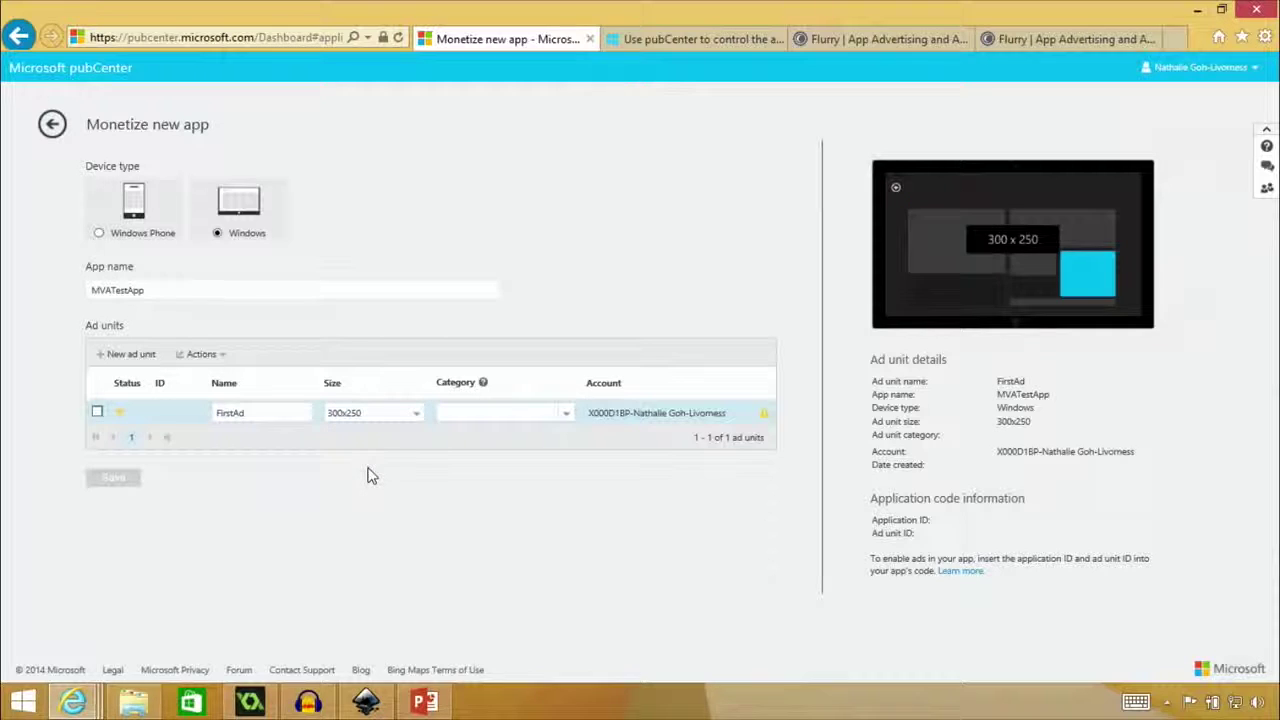
- Preview the 300x600 size, then switch FirstAd back to 300x250
click(418, 420)
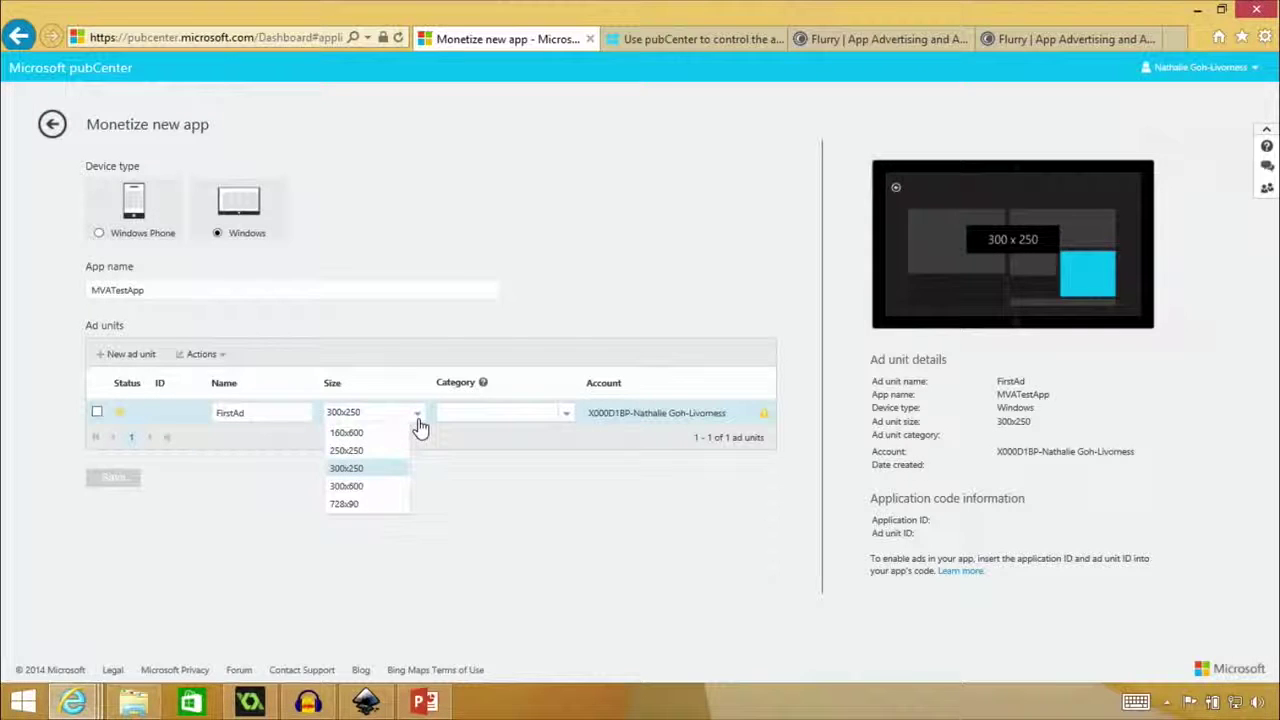
click(360, 487)
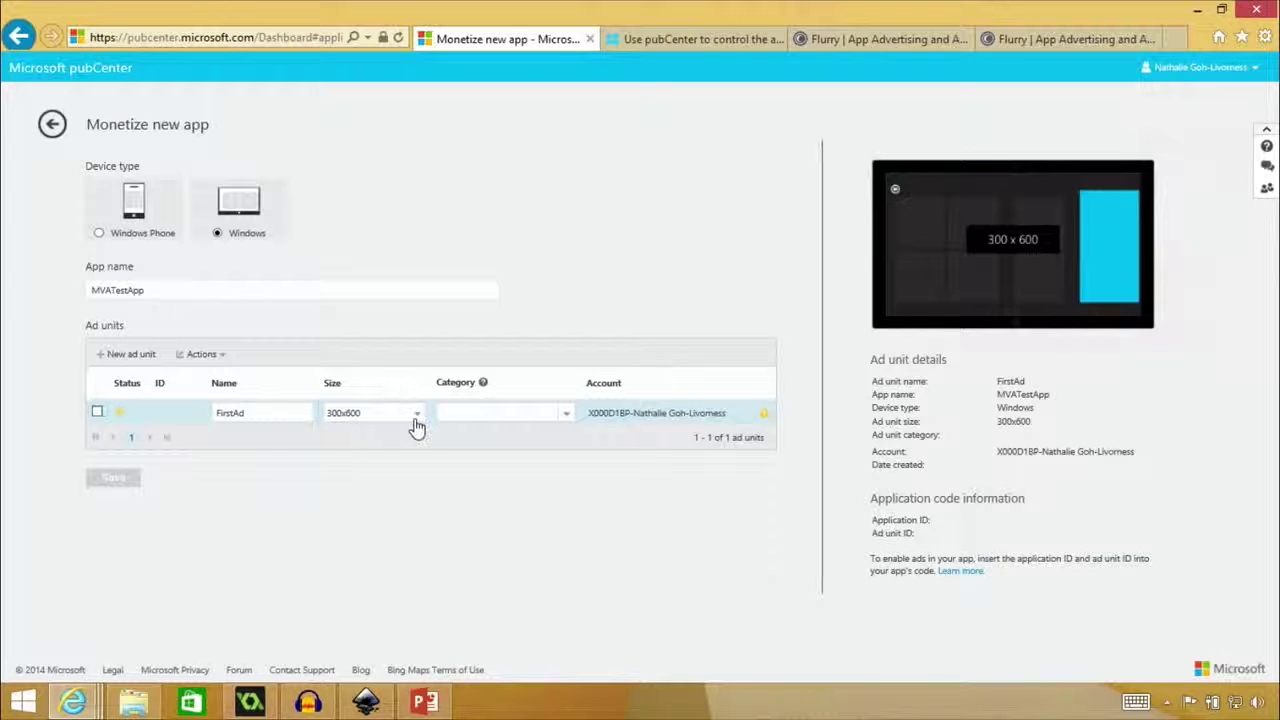
click(417, 413)
click(370, 472)
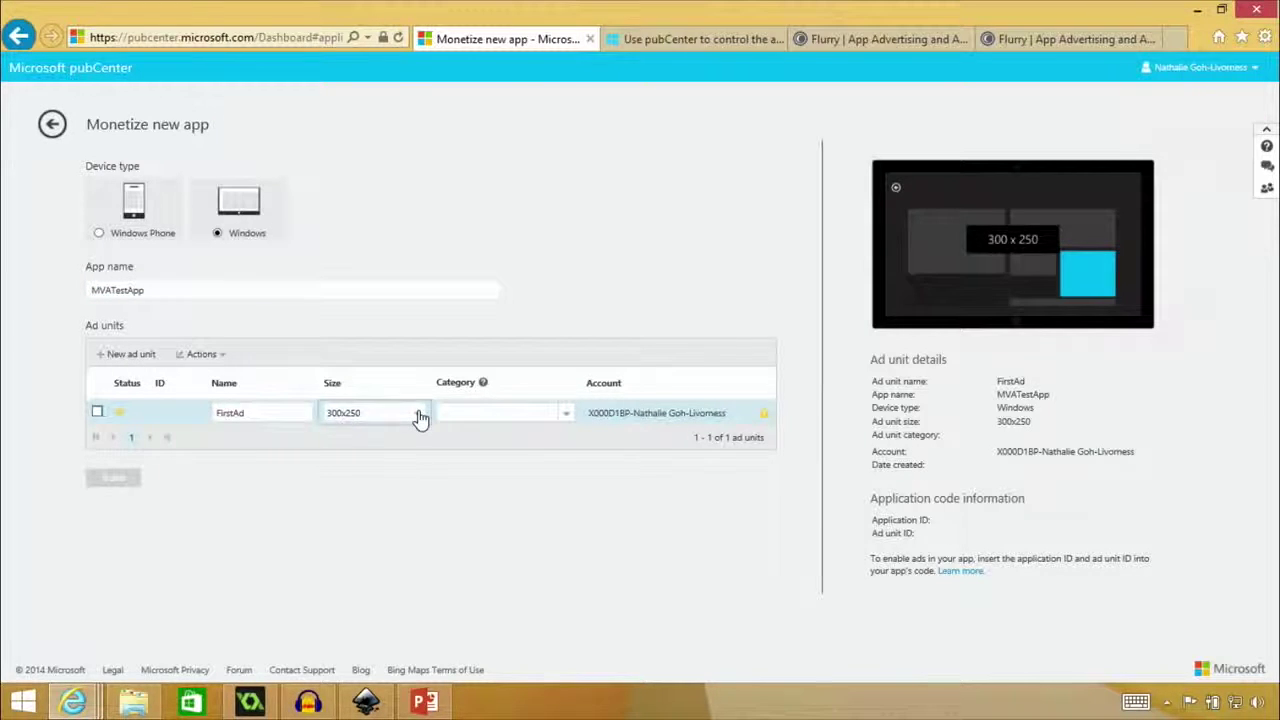
click(418, 414)
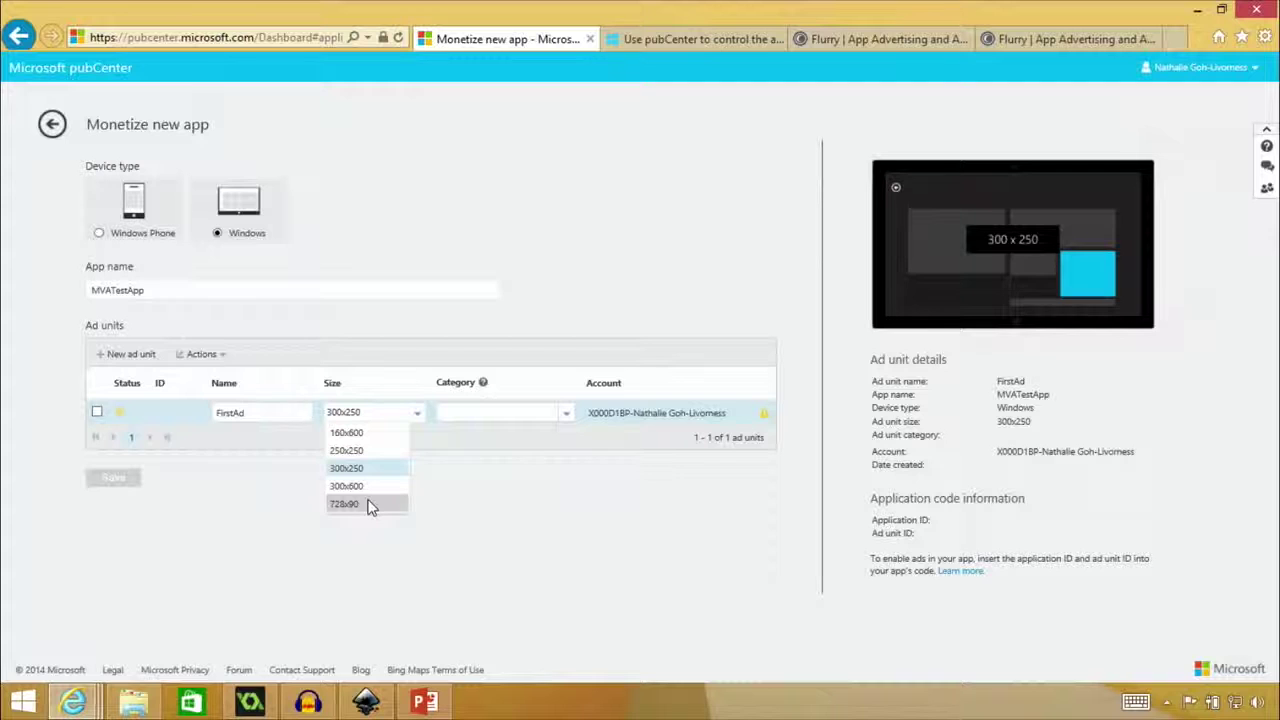
- Scroll through the category list and give FirstAd the Games » Adventure category
click(582, 470)
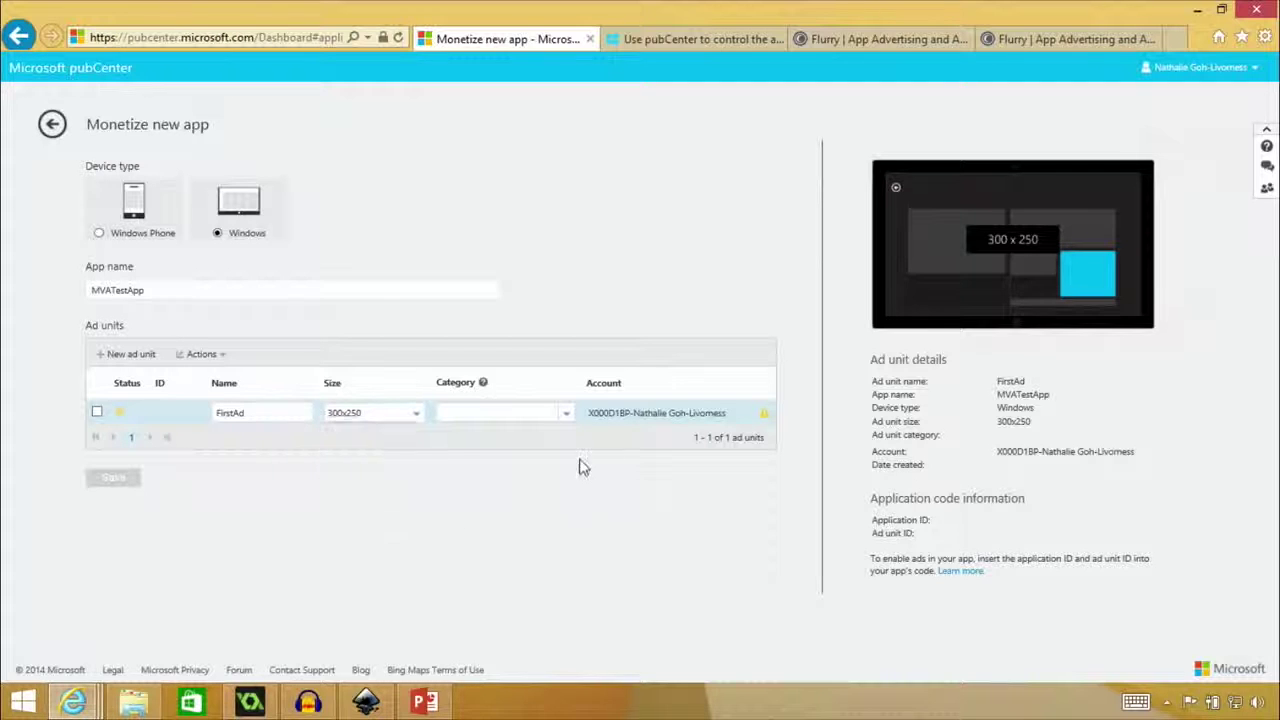
click(567, 416)
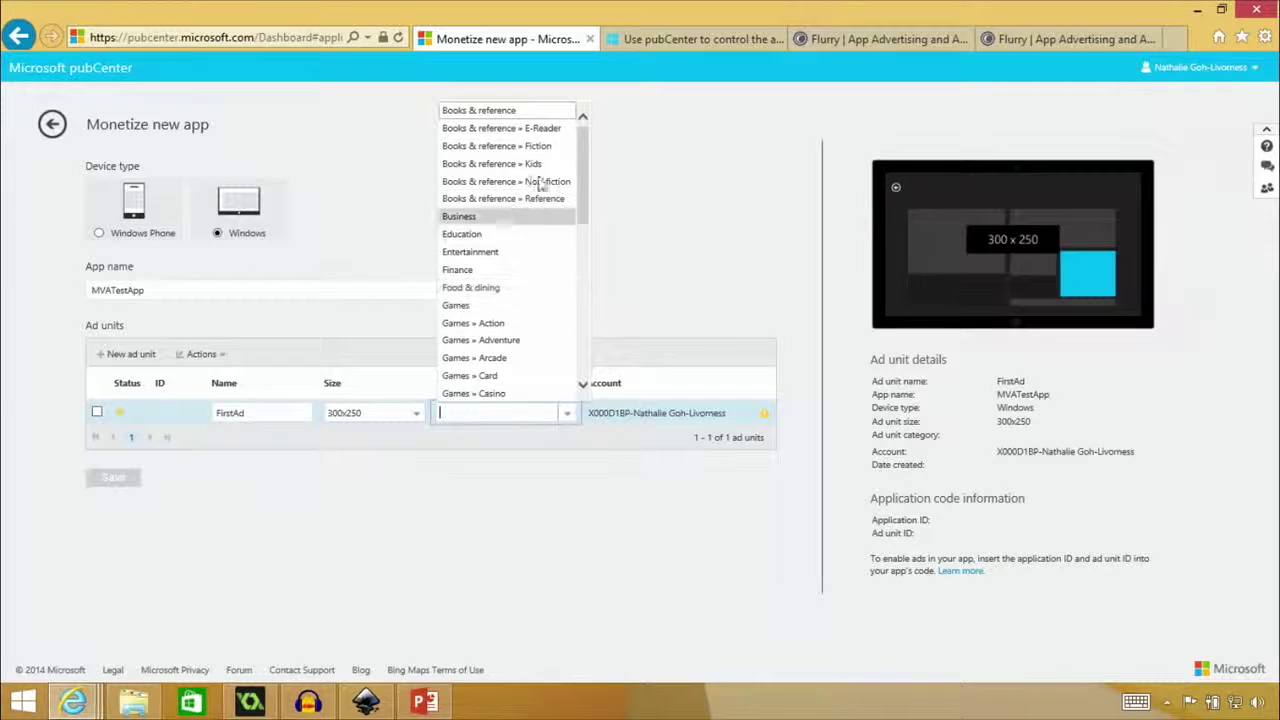
scroll(590, 200, down, 1)
drag(590, 200, 575, 358)
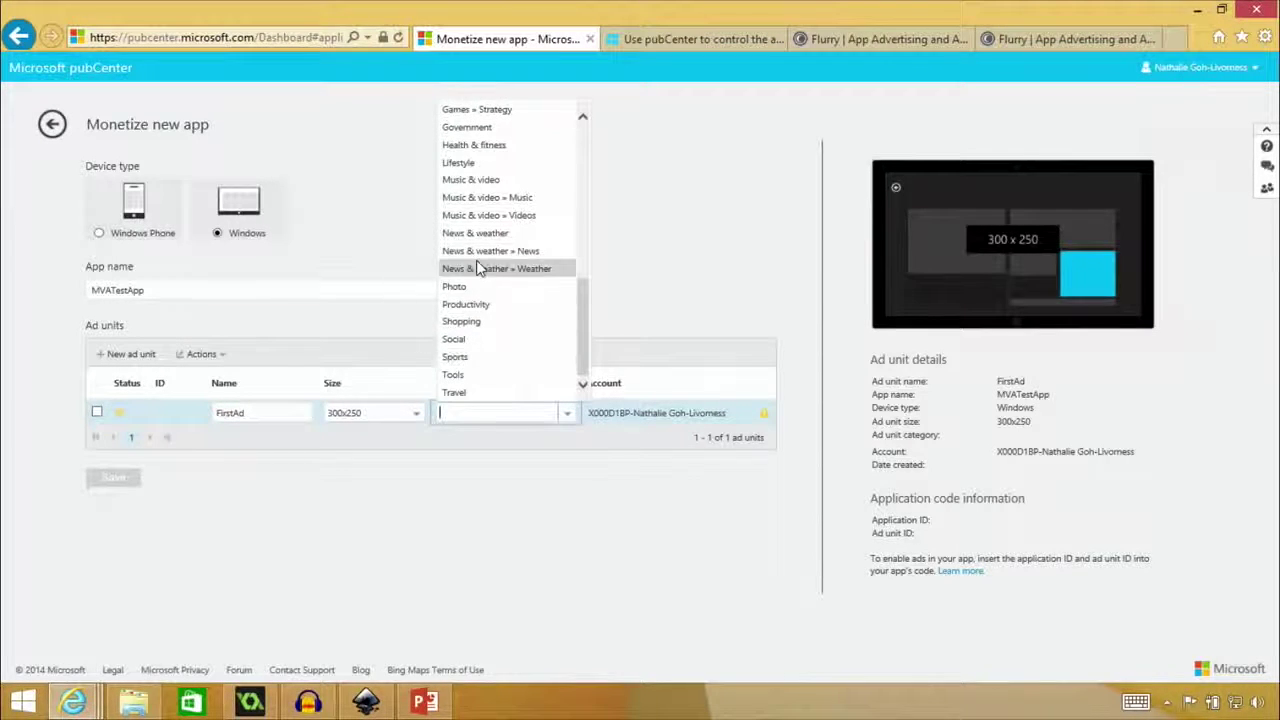
scroll(570, 300, up, 5)
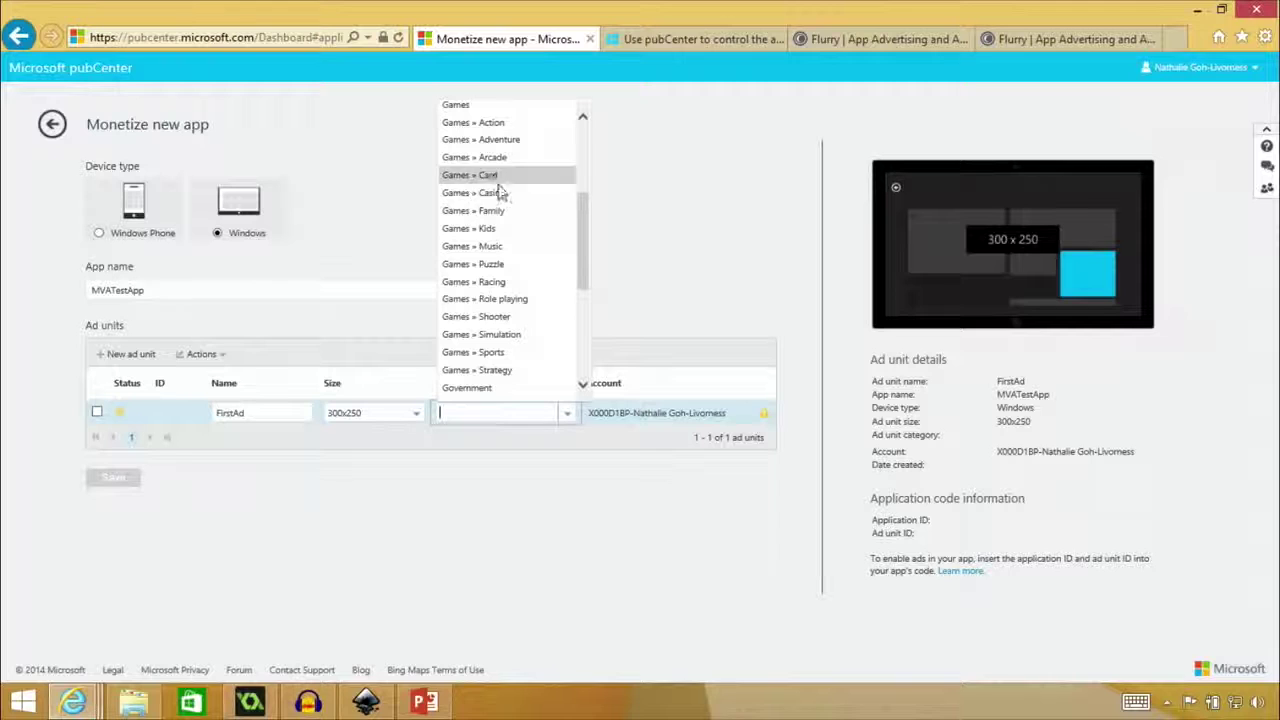
drag(582, 208, 602, 332)
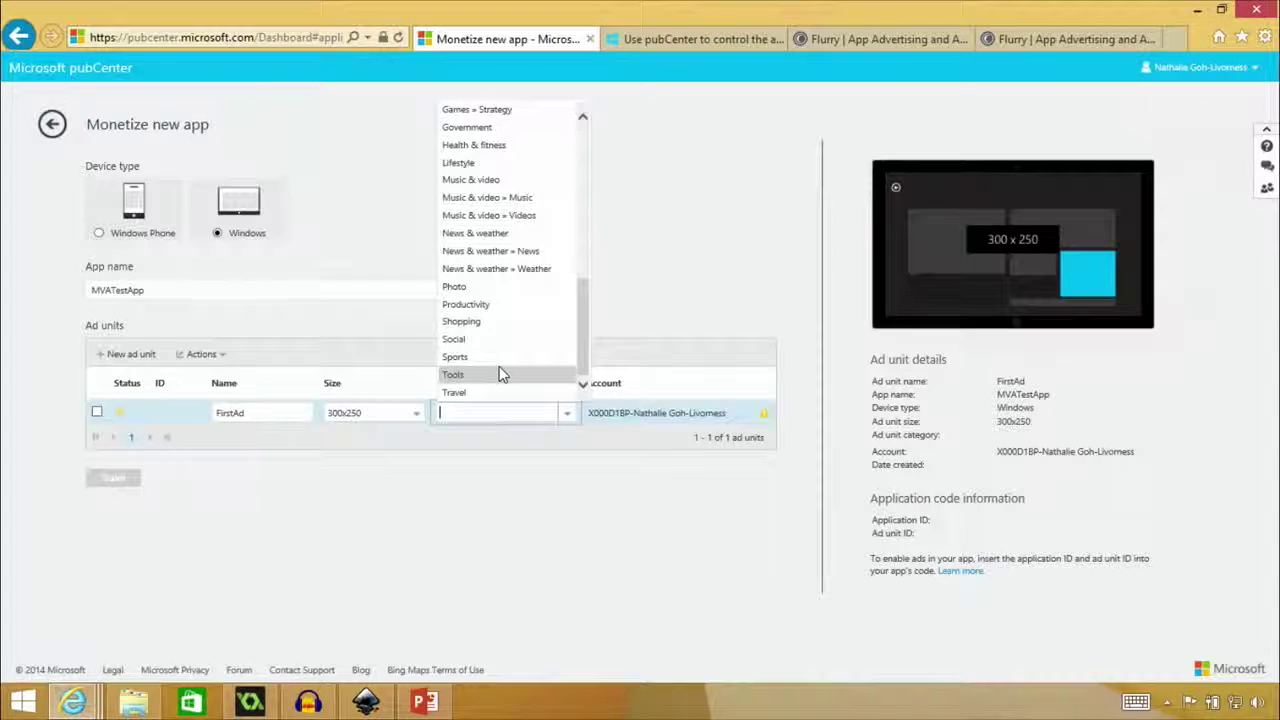
click(688, 332)
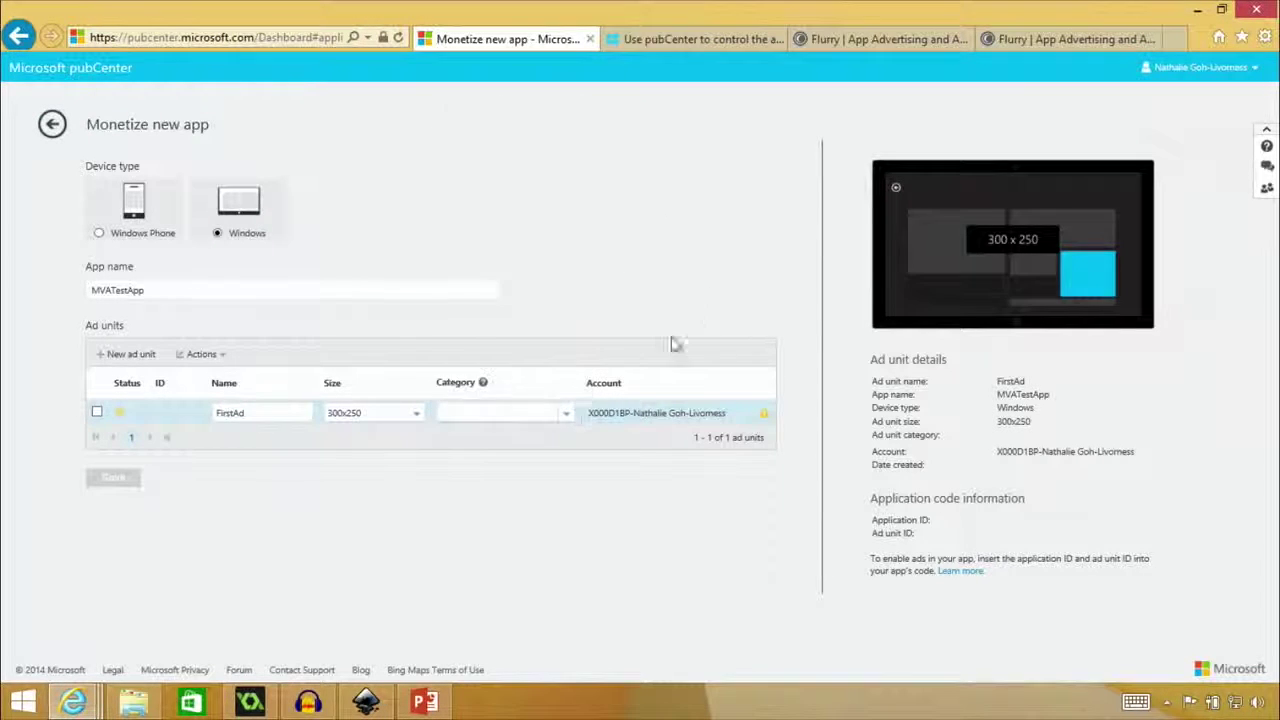
click(566, 413)
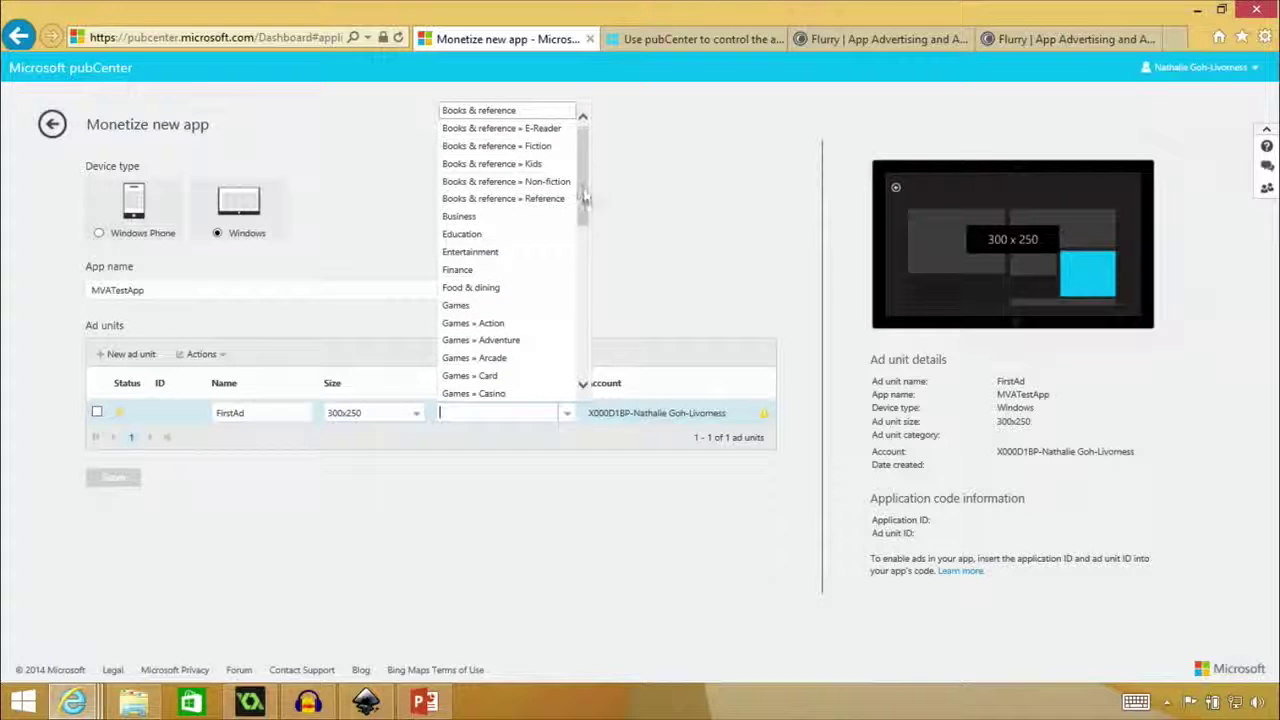
scroll(590, 250, down, 4)
scroll(590, 250, down, 1)
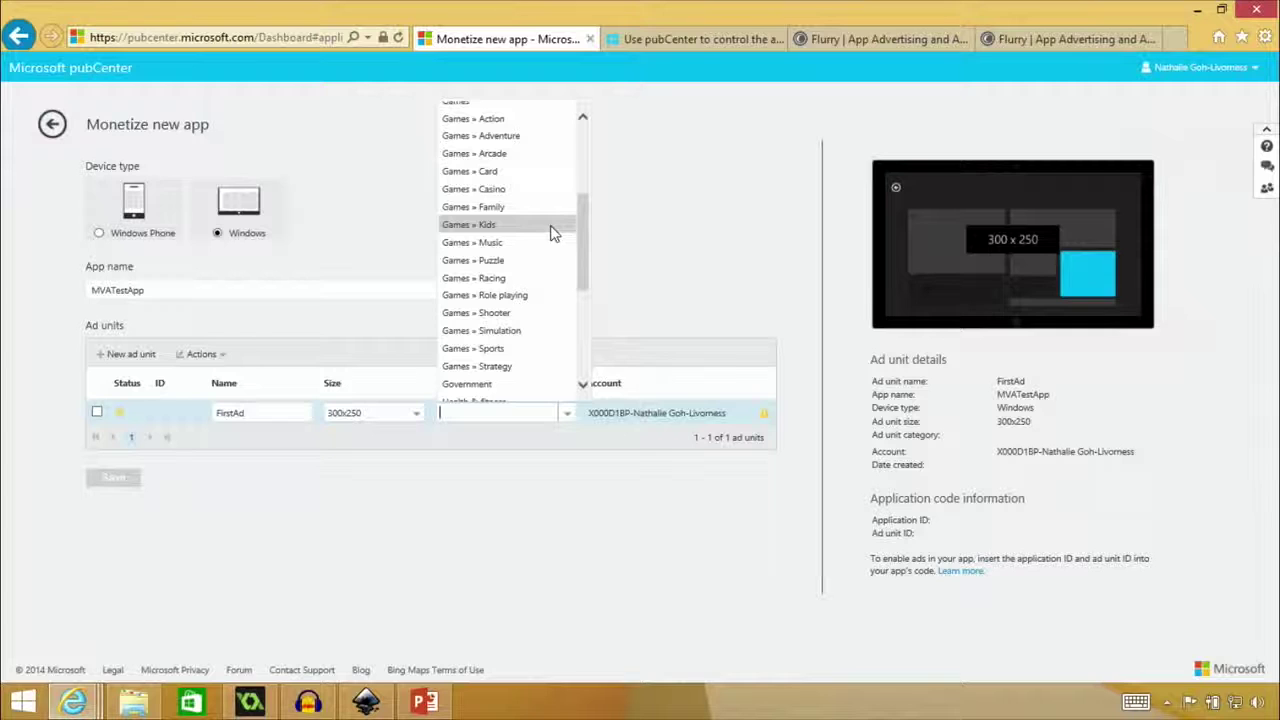
click(516, 141)
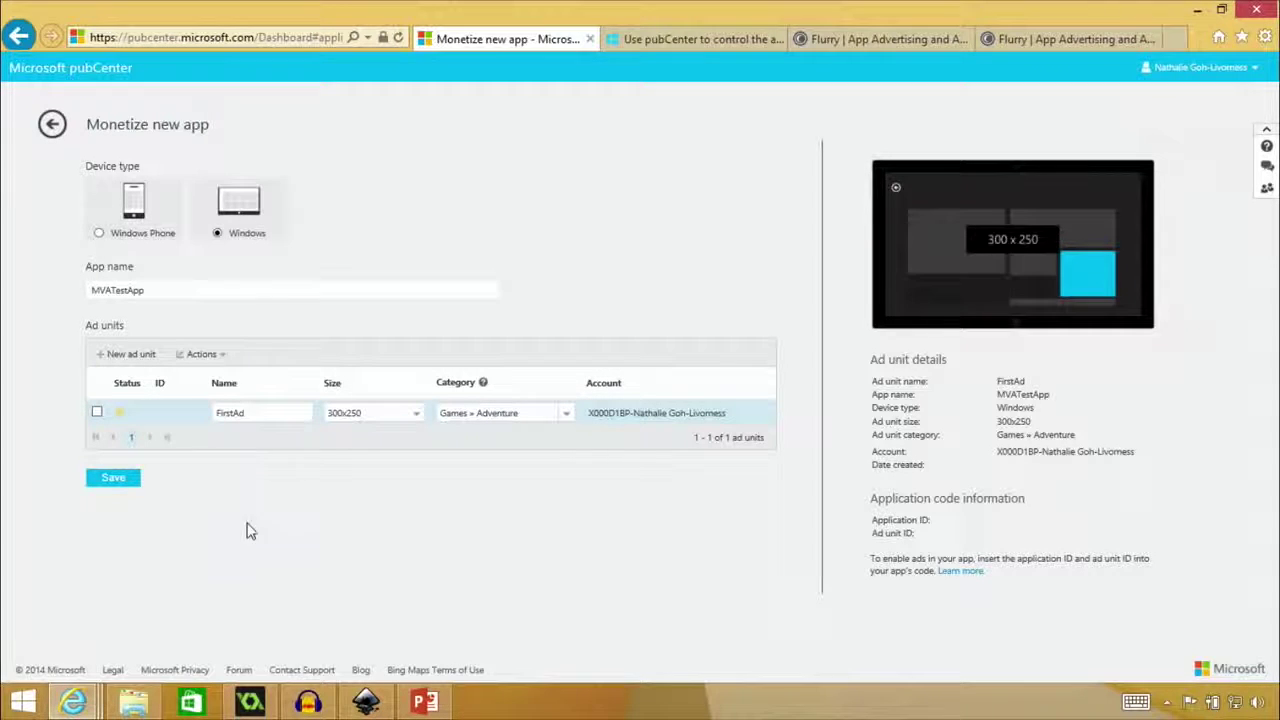
- Save MVATestApp together with its FirstAd ad unit
mouse_move(268, 700)
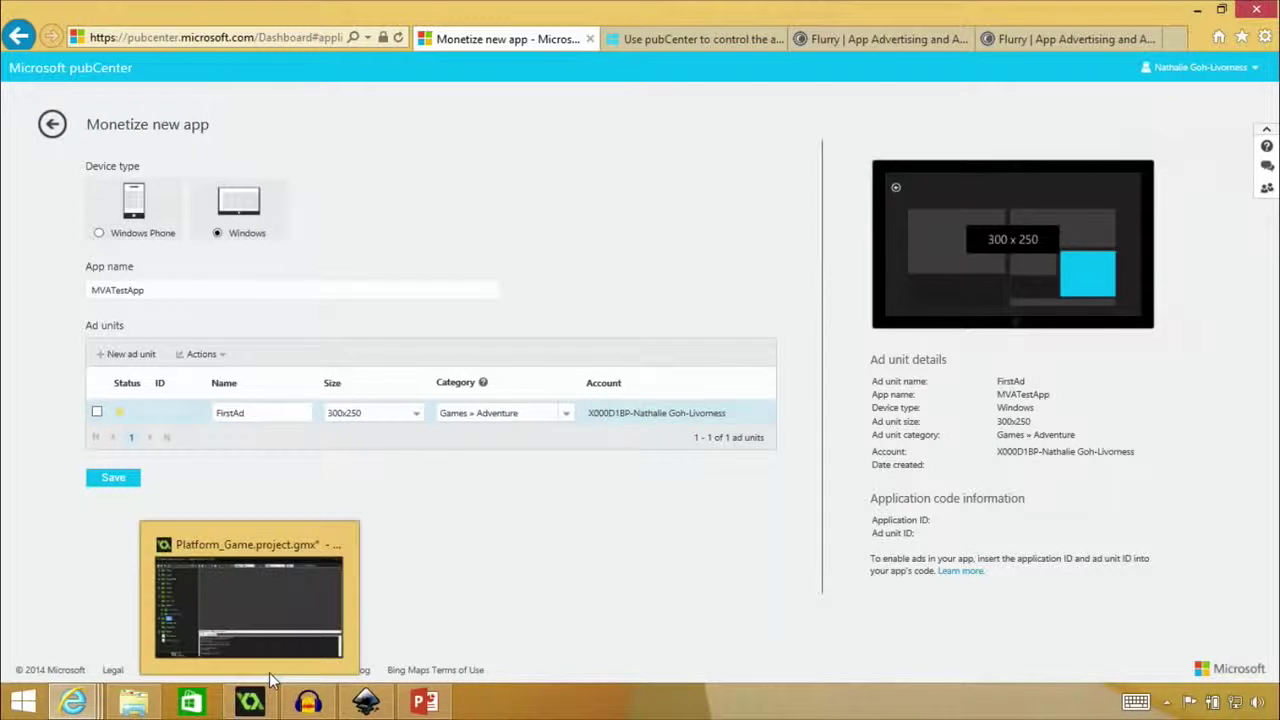
mouse_move(320, 622)
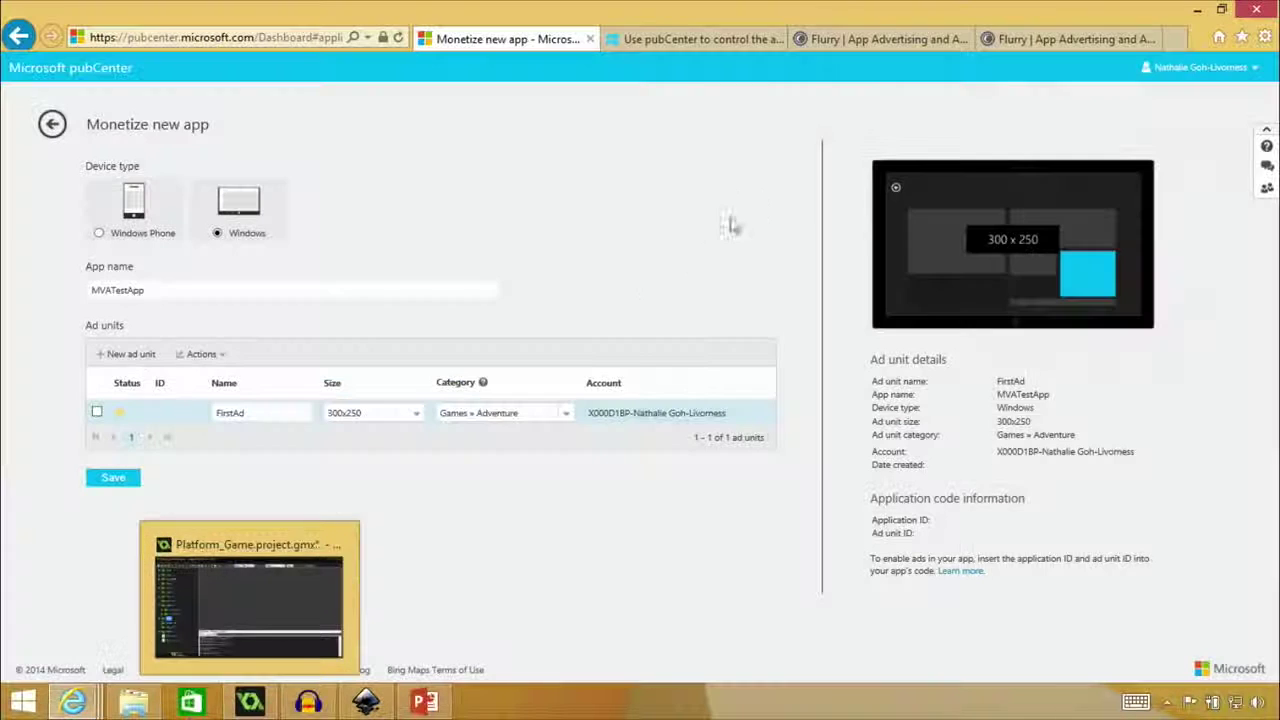
click(115, 478)
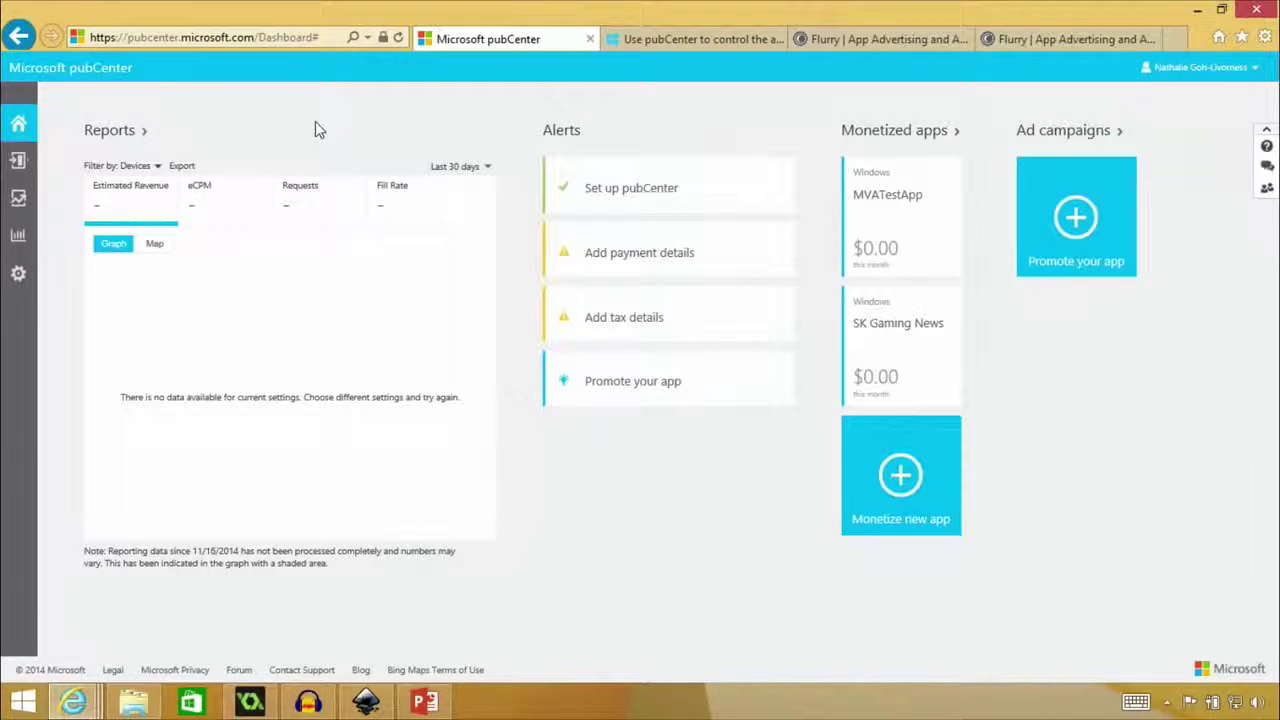
click(486, 168)
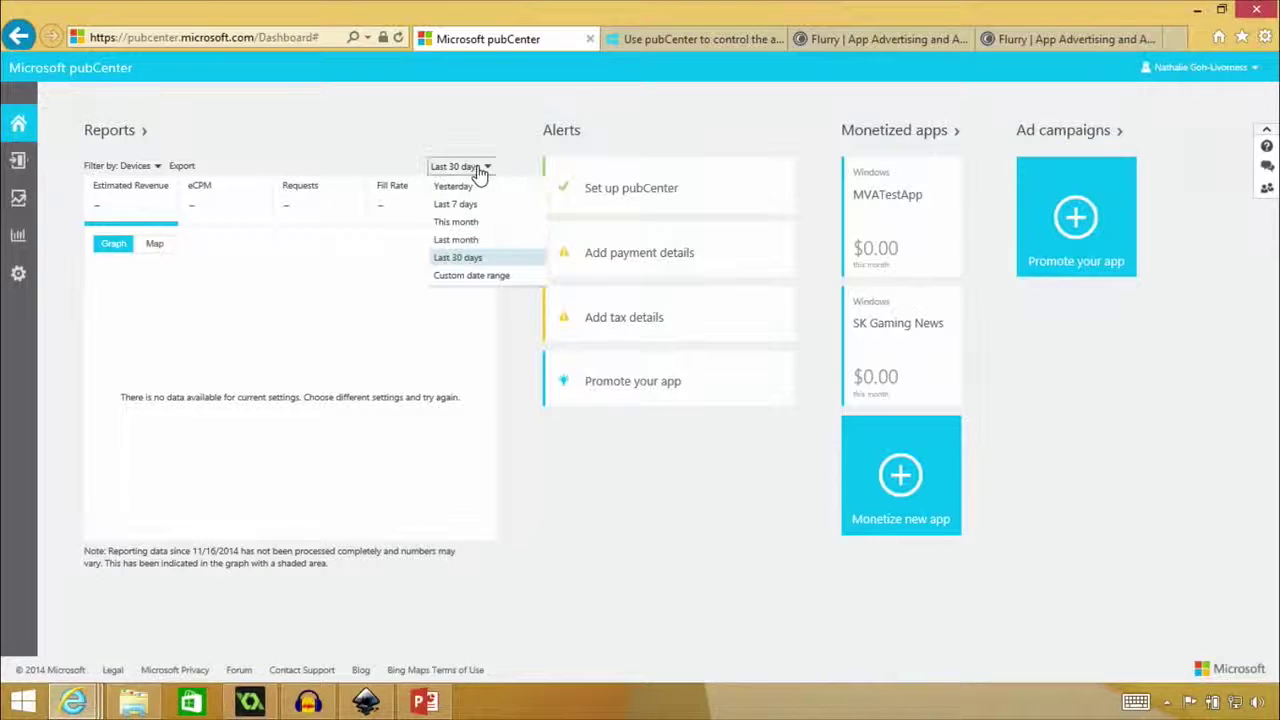
click(256, 133)
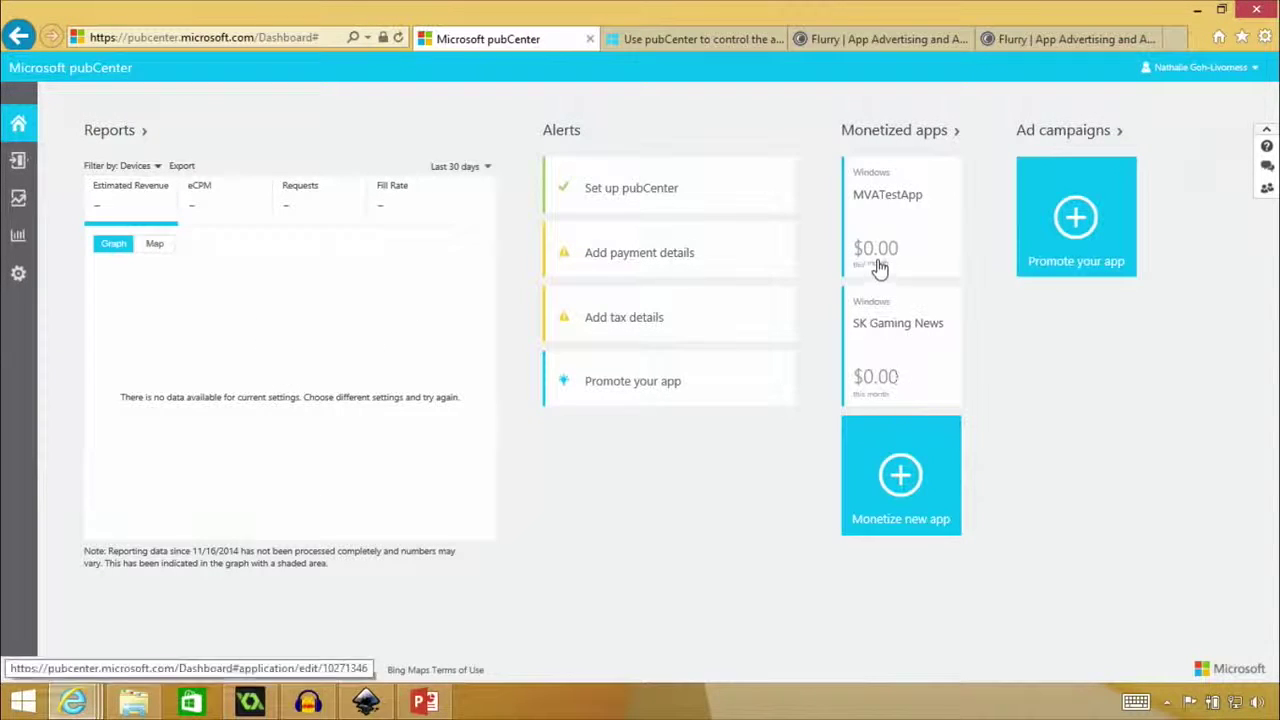
- Open MVATestApp's app and ad unit IDs, then return to the GameMaker Platform_Game project
click(910, 237)
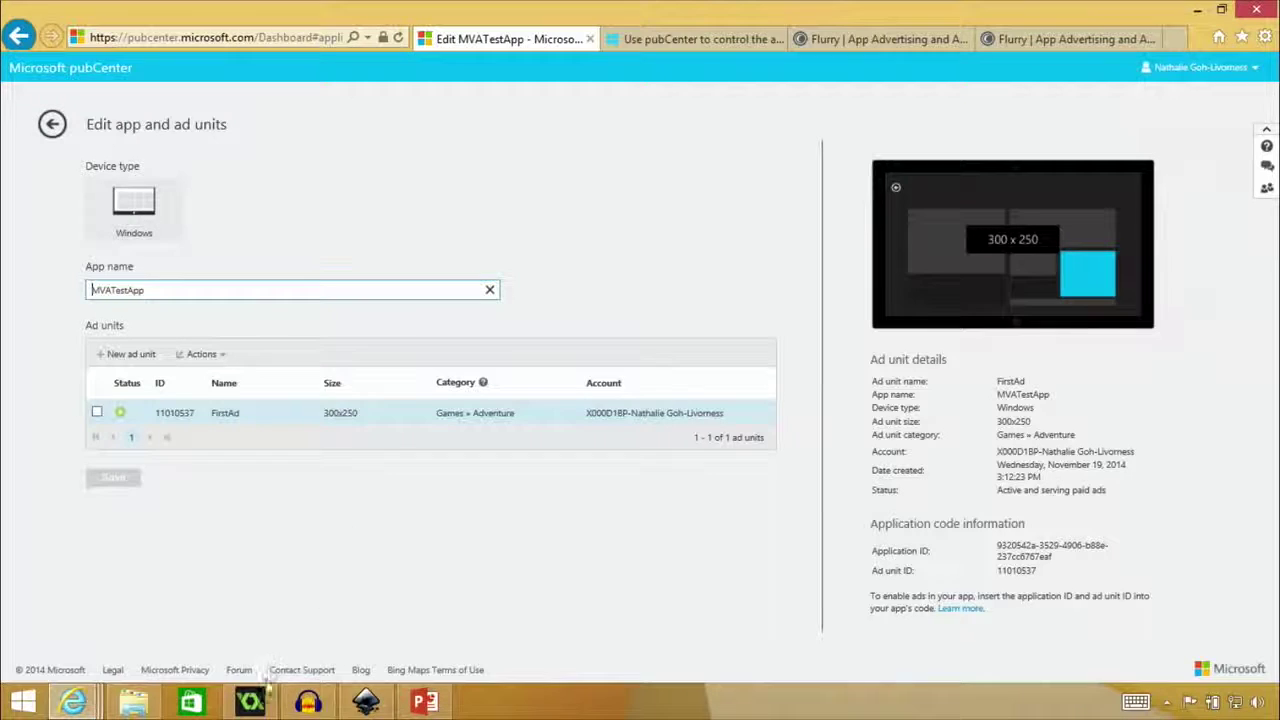
click(262, 706)
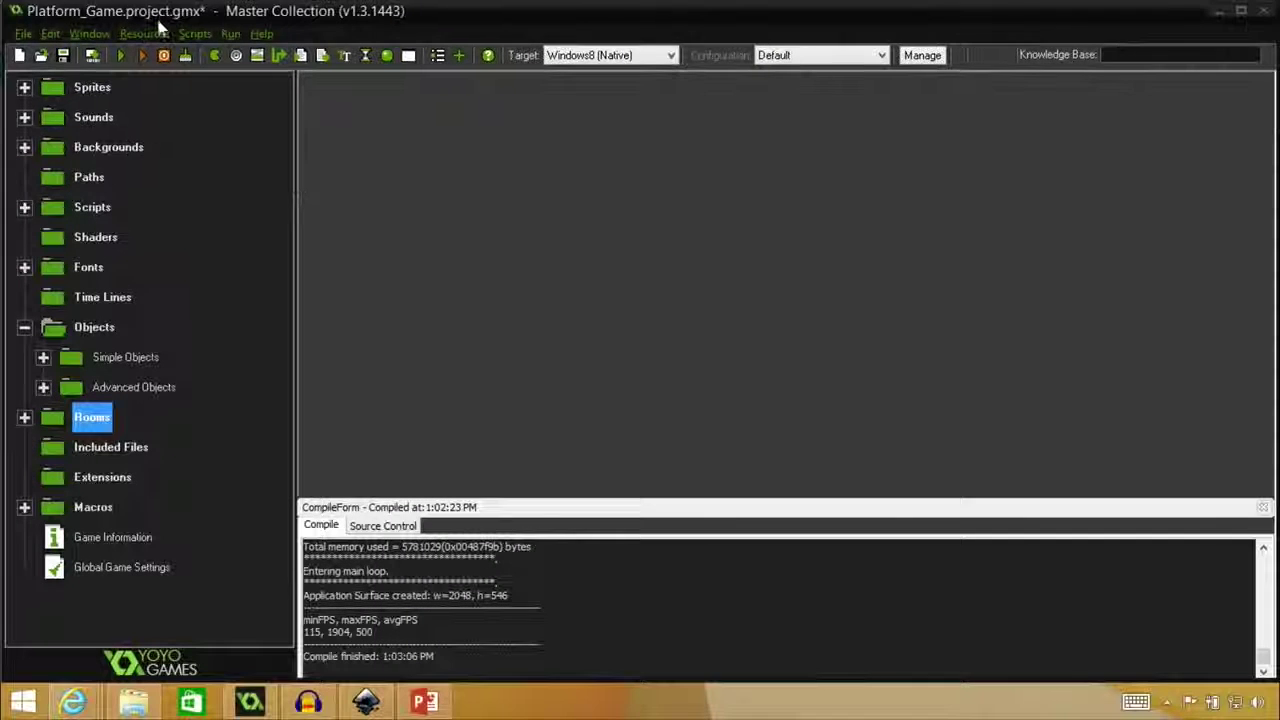
- Open Global Game Settings from the Resources menu on its Advertising tab
click(160, 33)
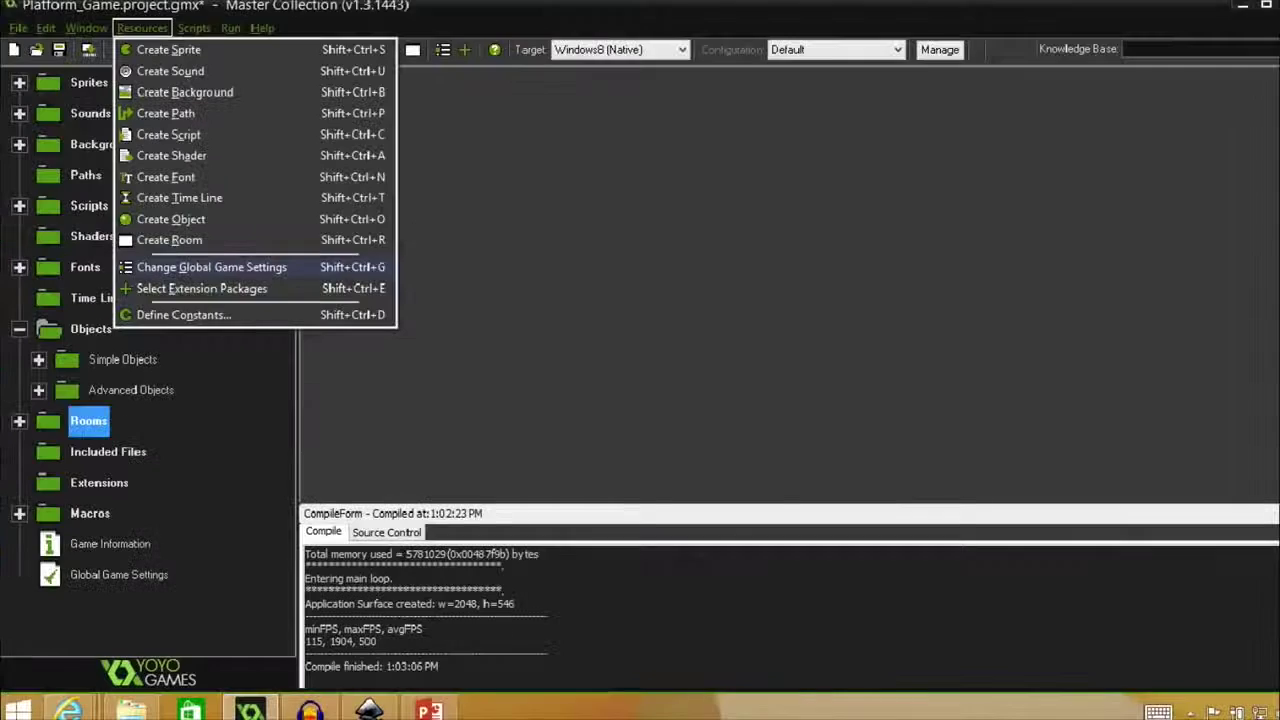
click(214, 270)
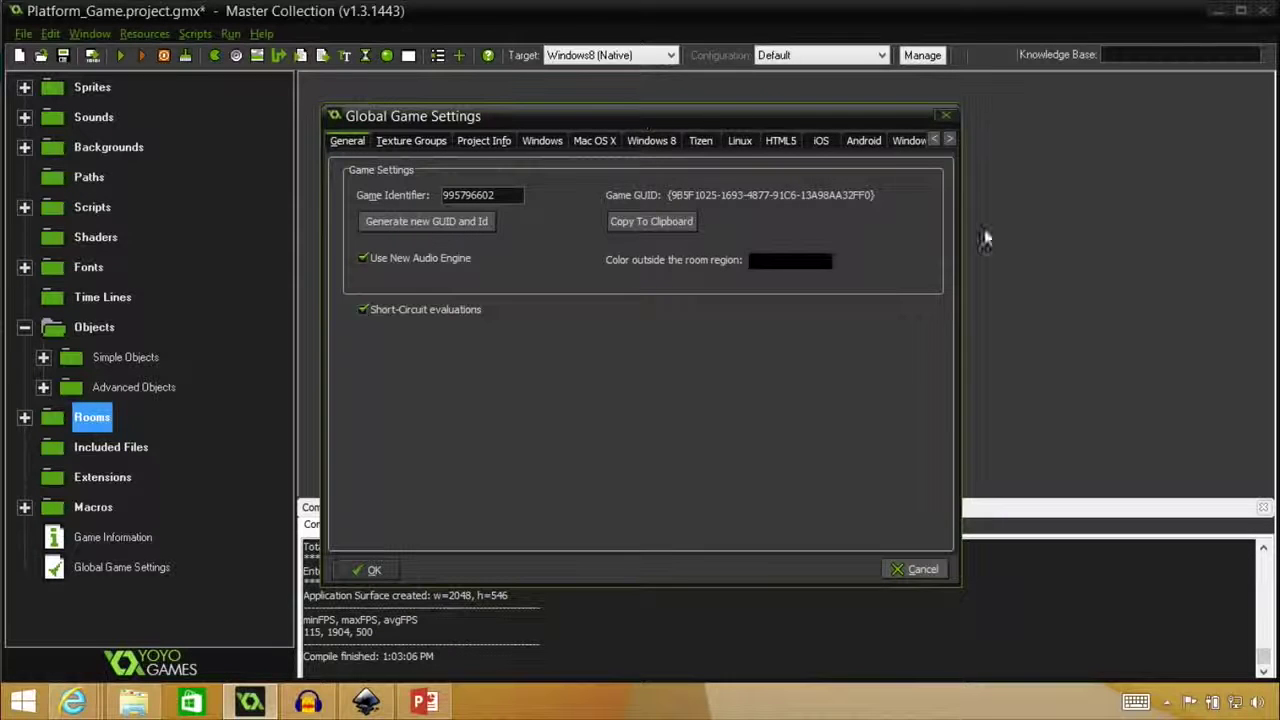
click(949, 141)
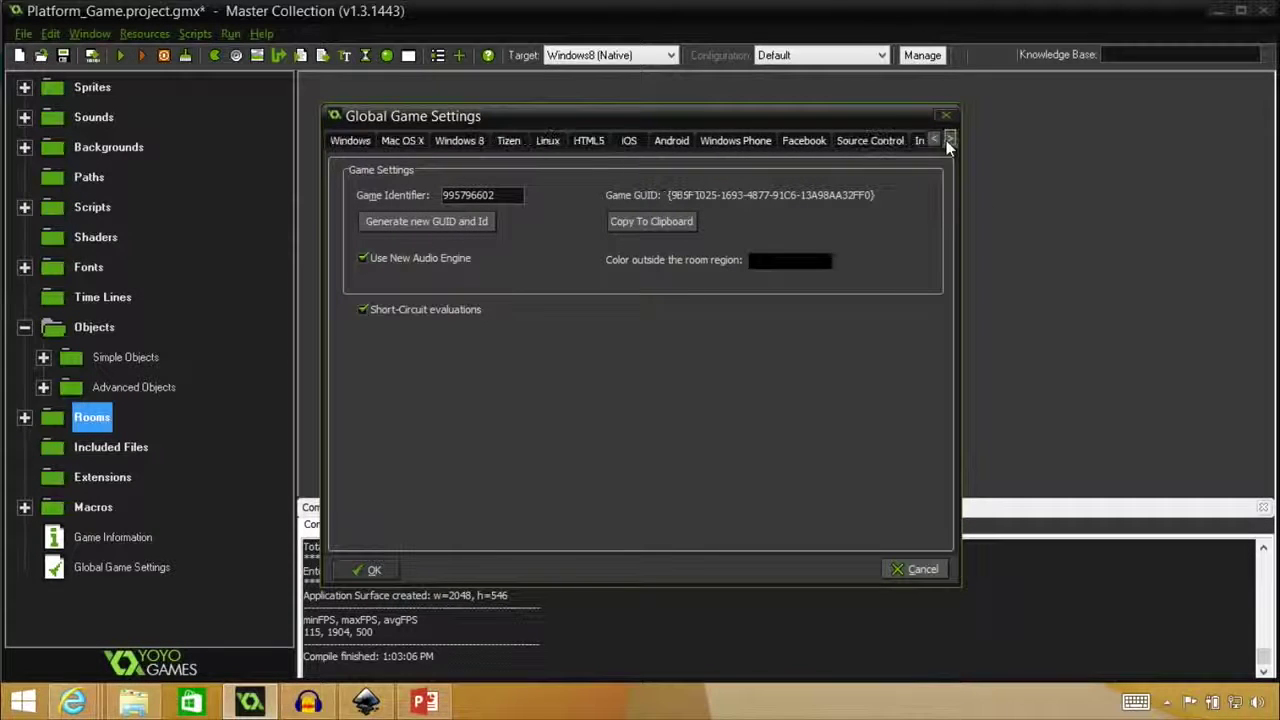
click(949, 141)
click(949, 141)
click(949, 141)
click(949, 141)
click(949, 141)
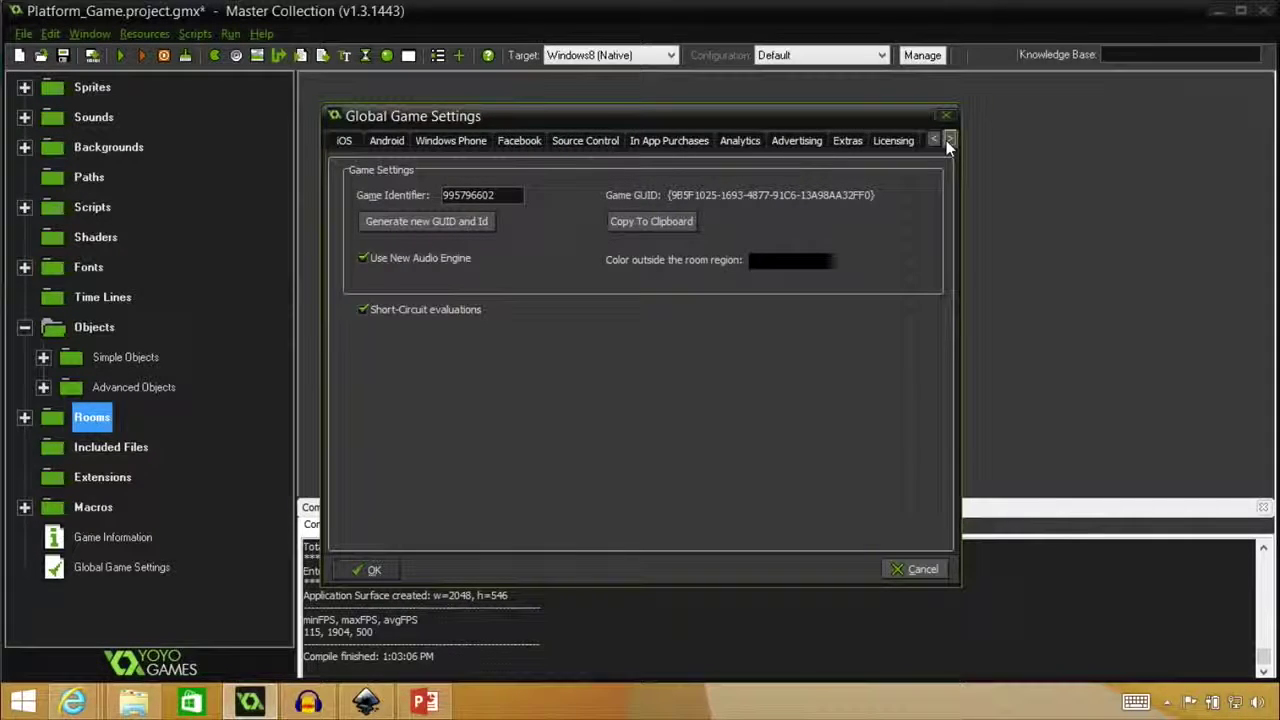
click(949, 141)
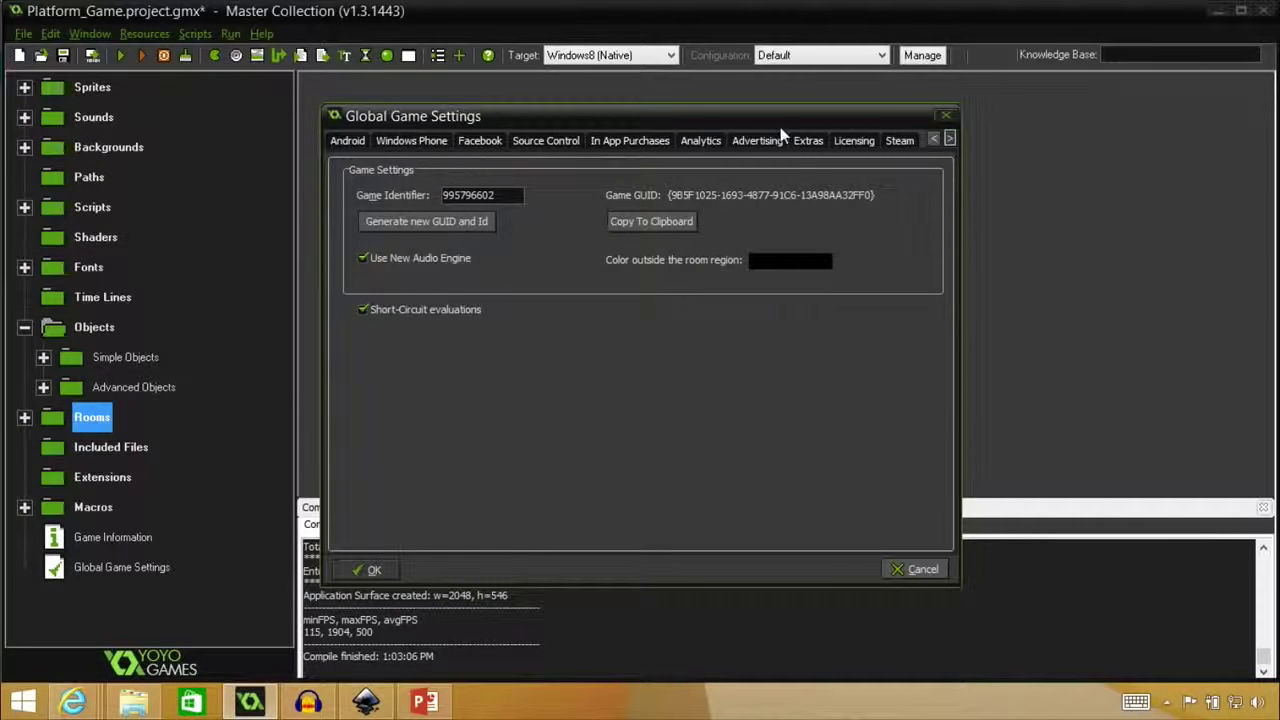
click(760, 144)
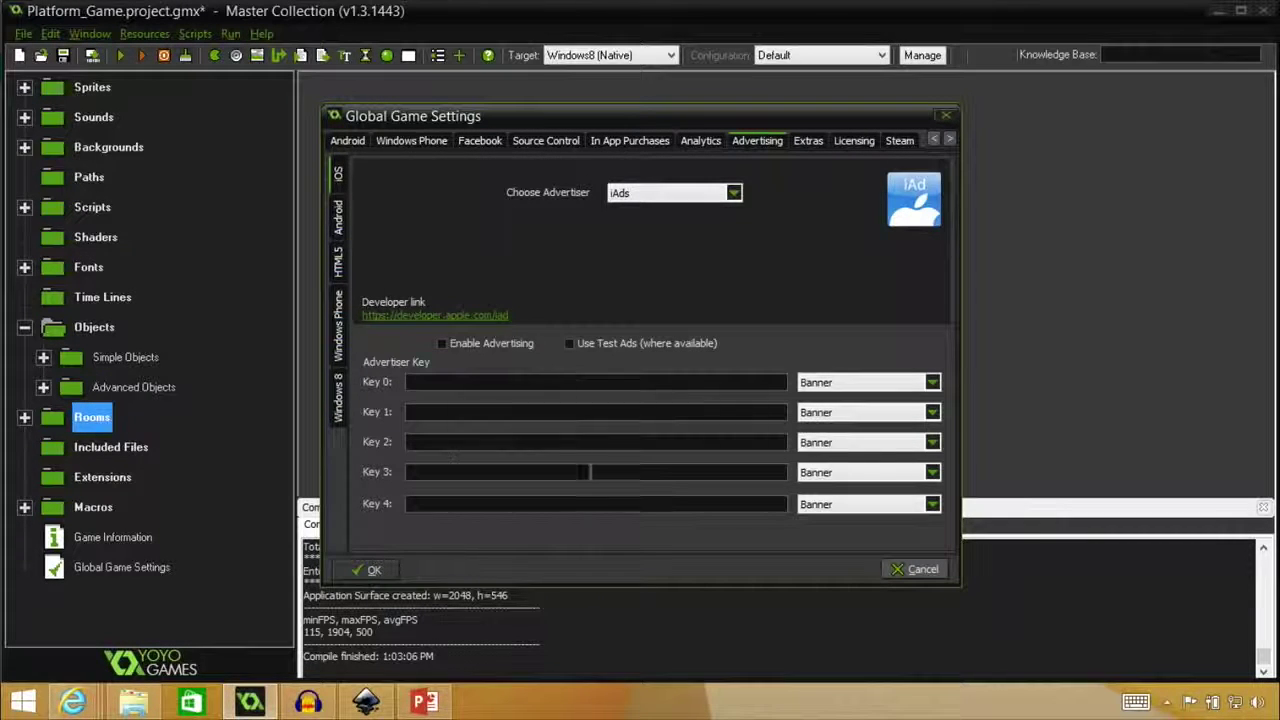
- Choose MS pubCenter as the Windows 8 advertiser instead of MS Advertising
click(72, 702)
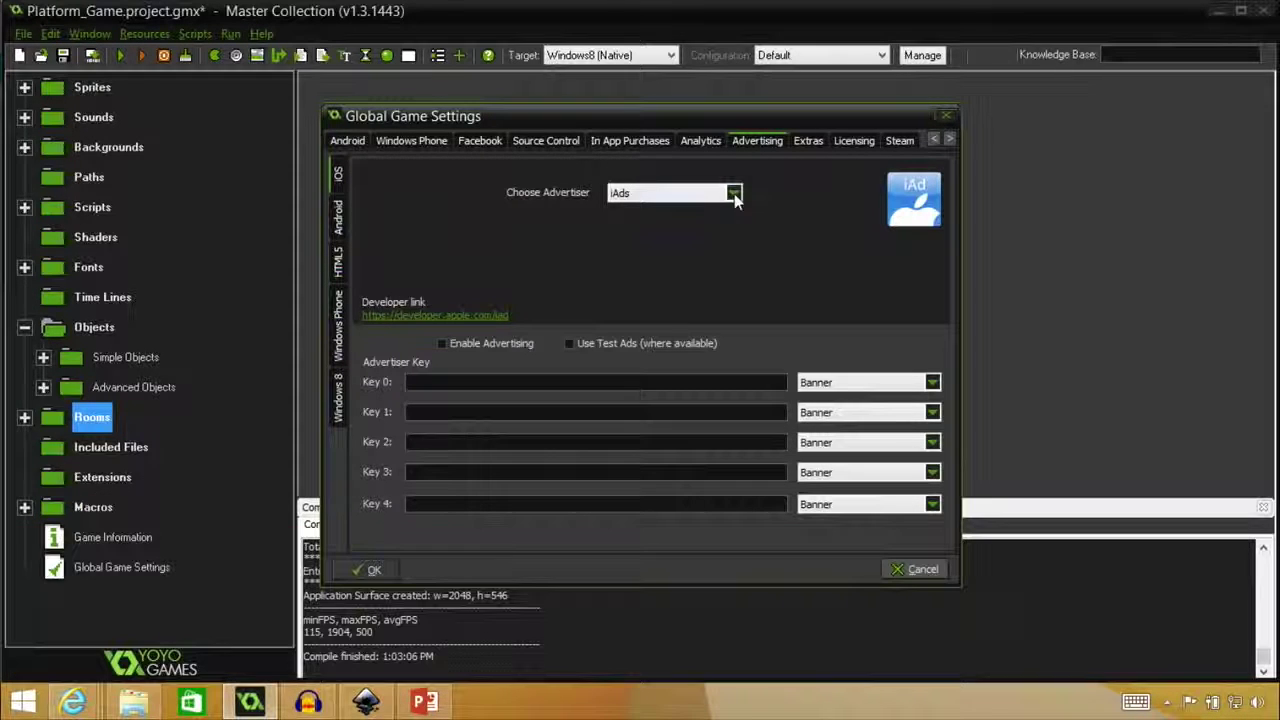
click(734, 193)
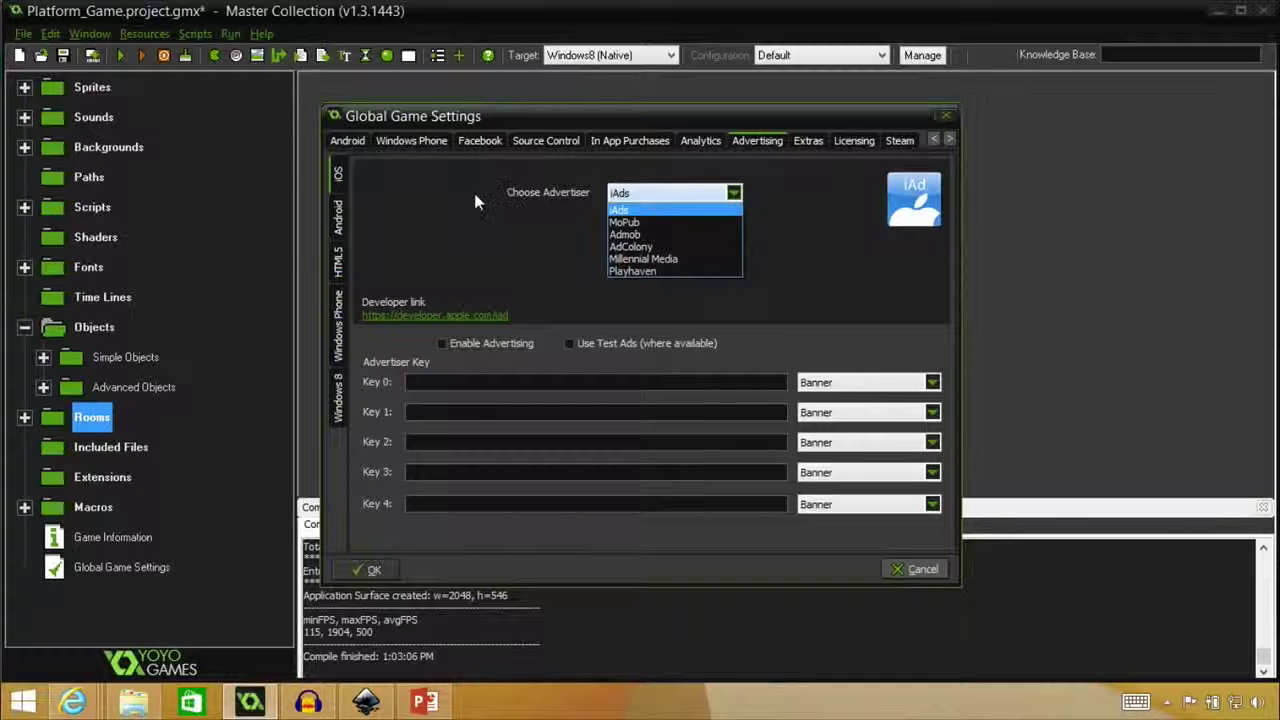
click(440, 180)
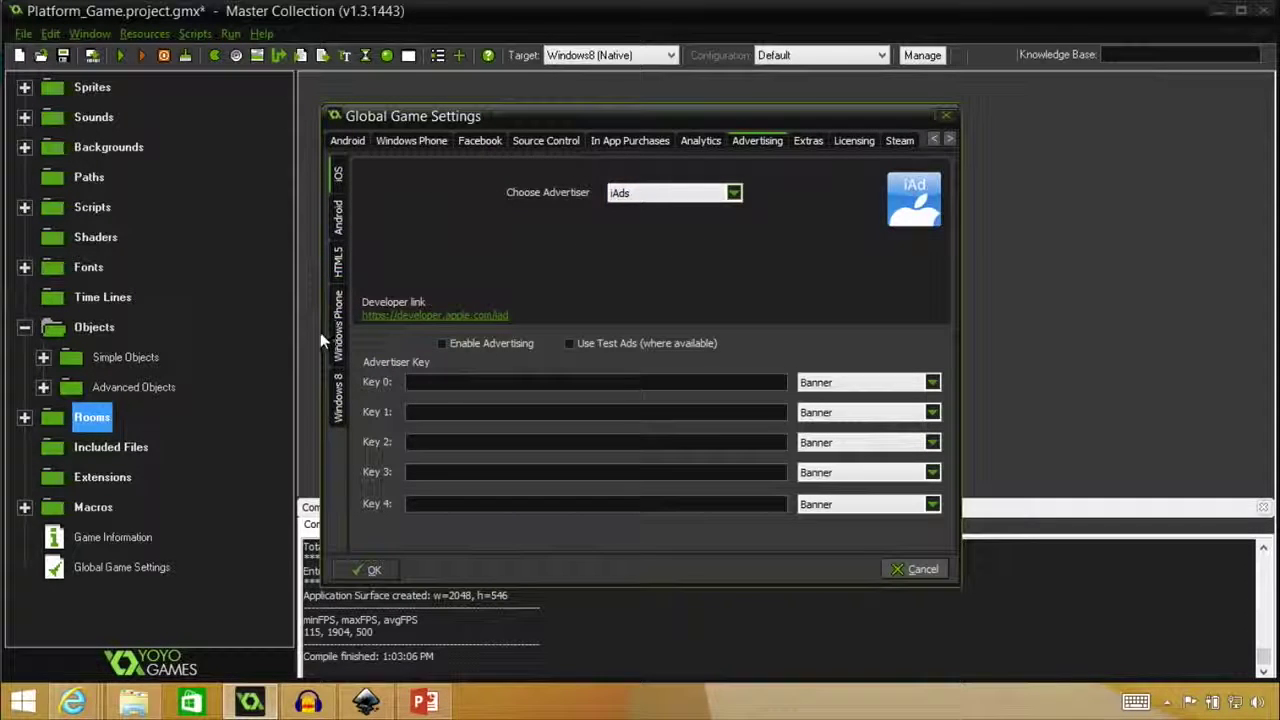
click(339, 396)
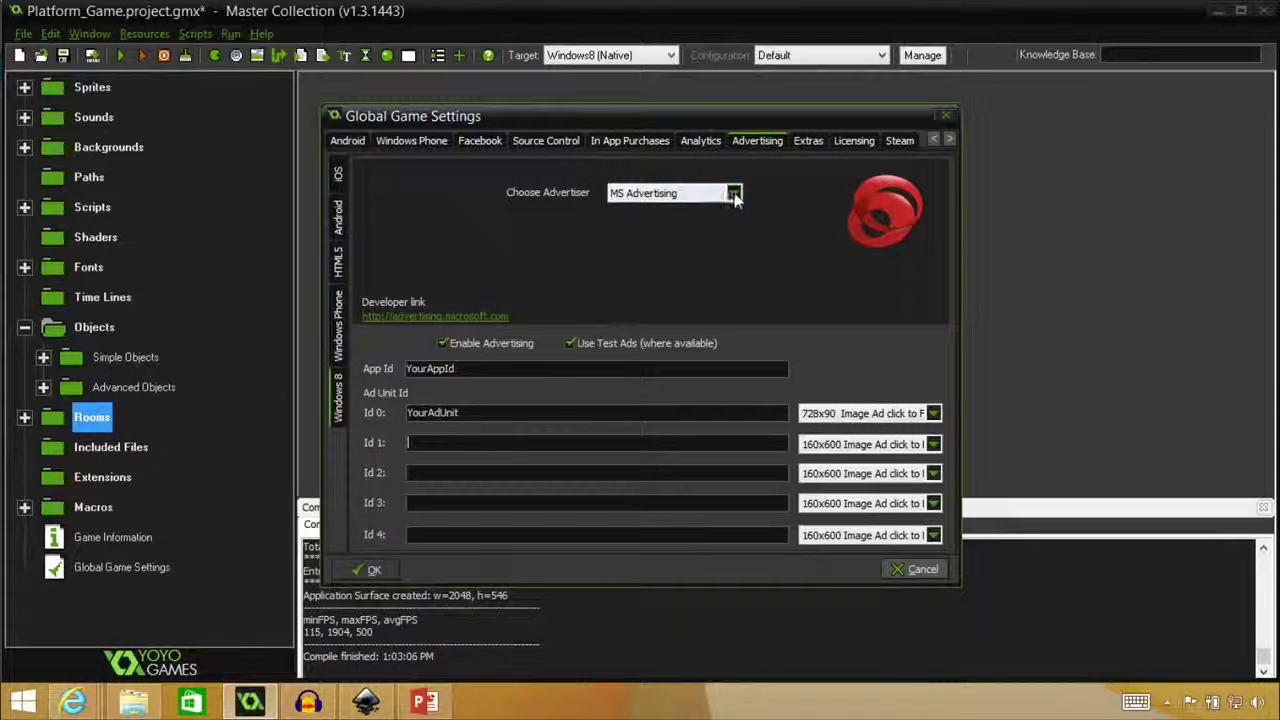
click(734, 193)
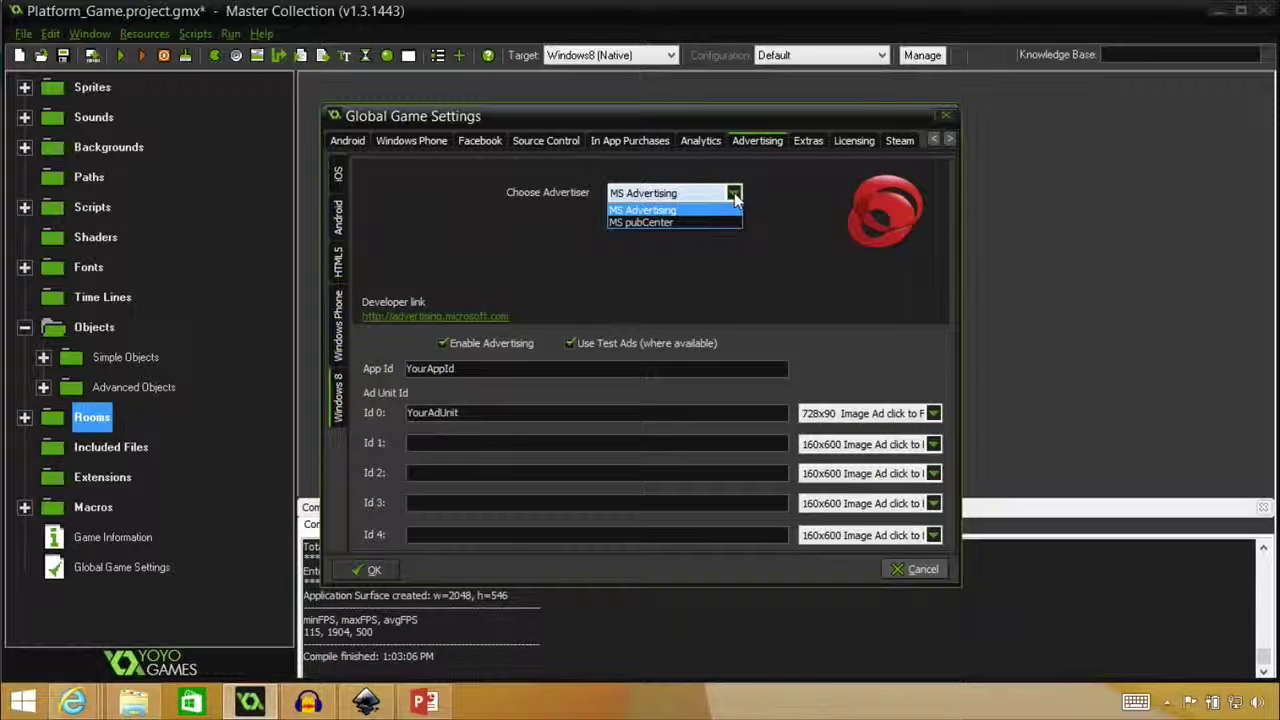
click(674, 220)
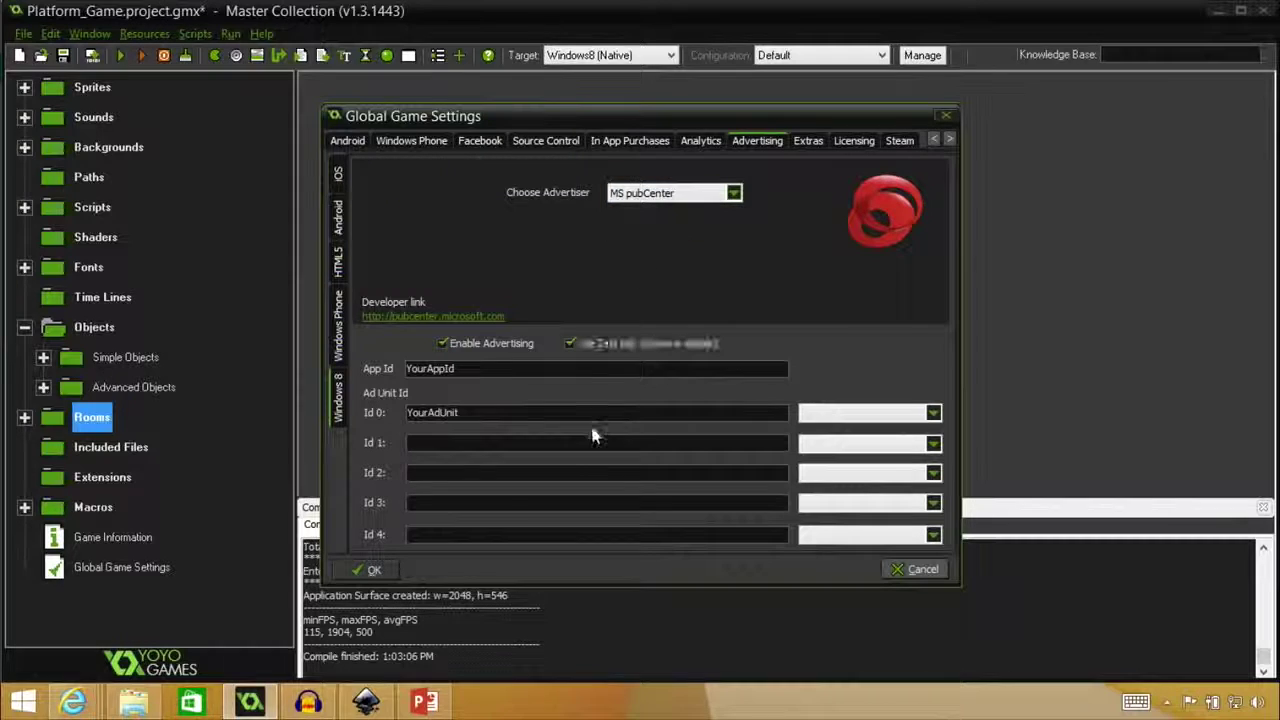
click(466, 413)
mouse_move(60, 700)
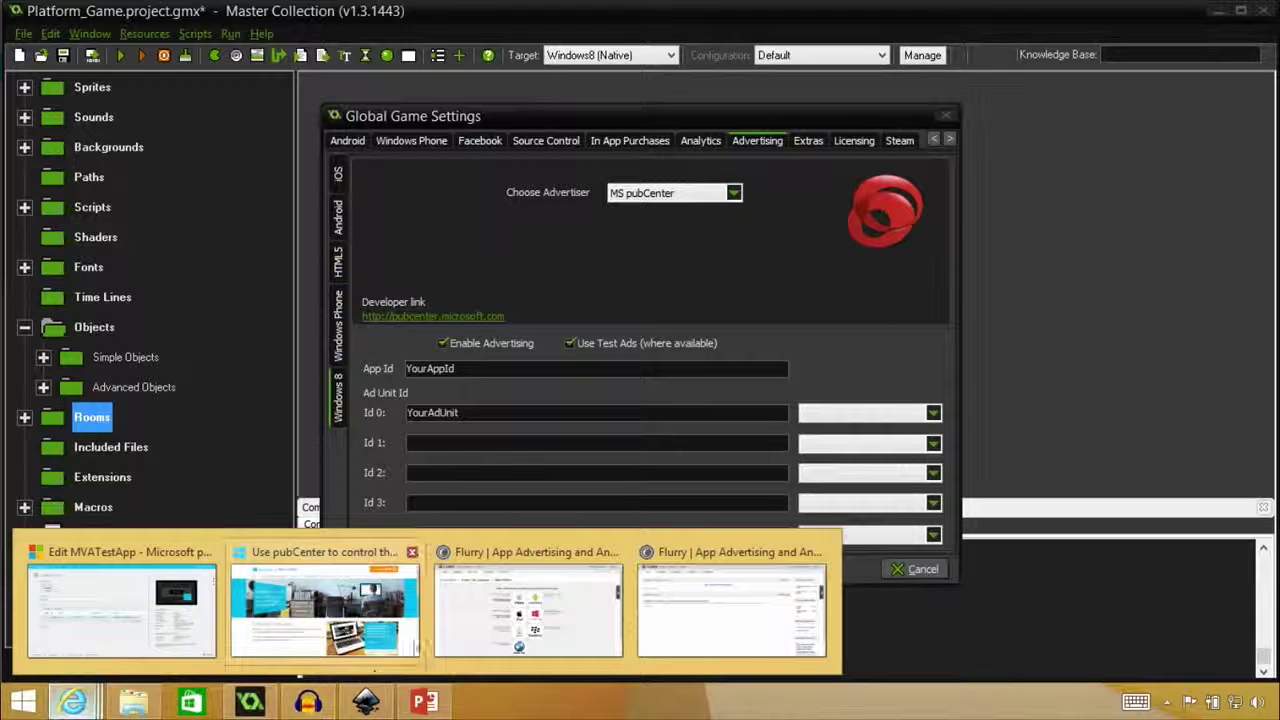
click(62, 634)
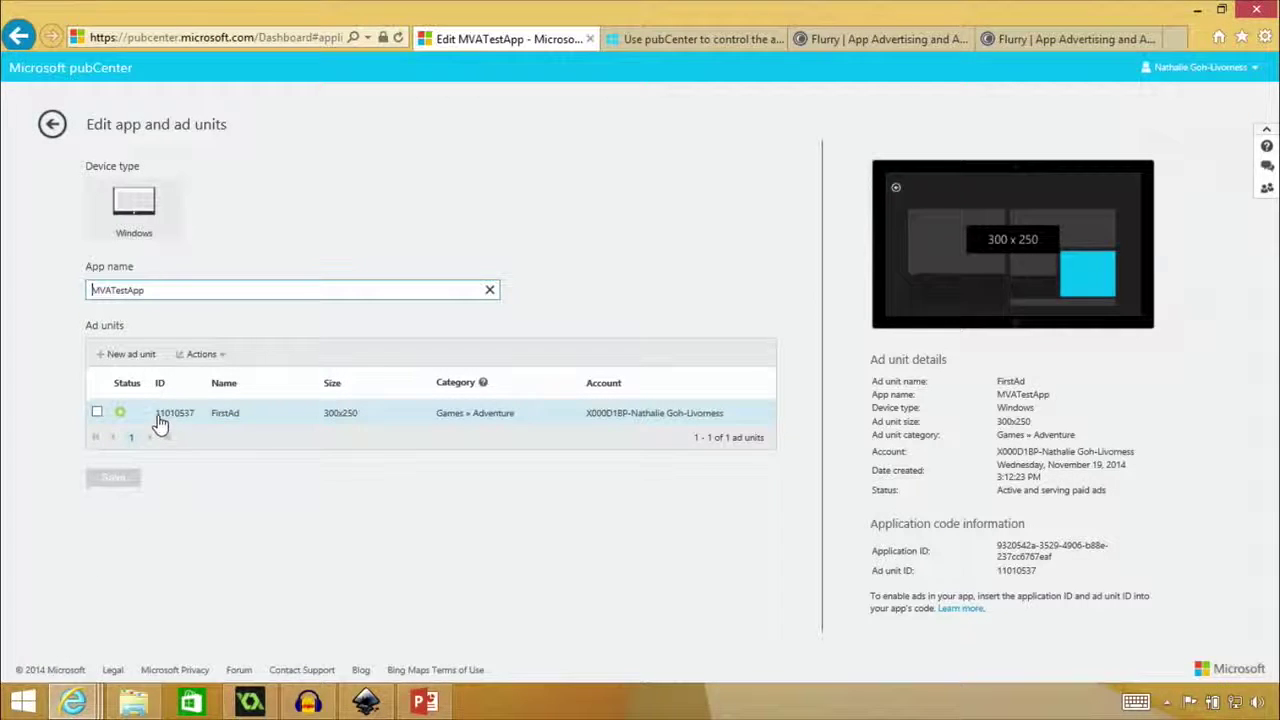
- Copy FirstAd's ad unit ID 11010537 and paste it over YourAdUnit in the Id 0 field
drag(155, 421, 200, 421)
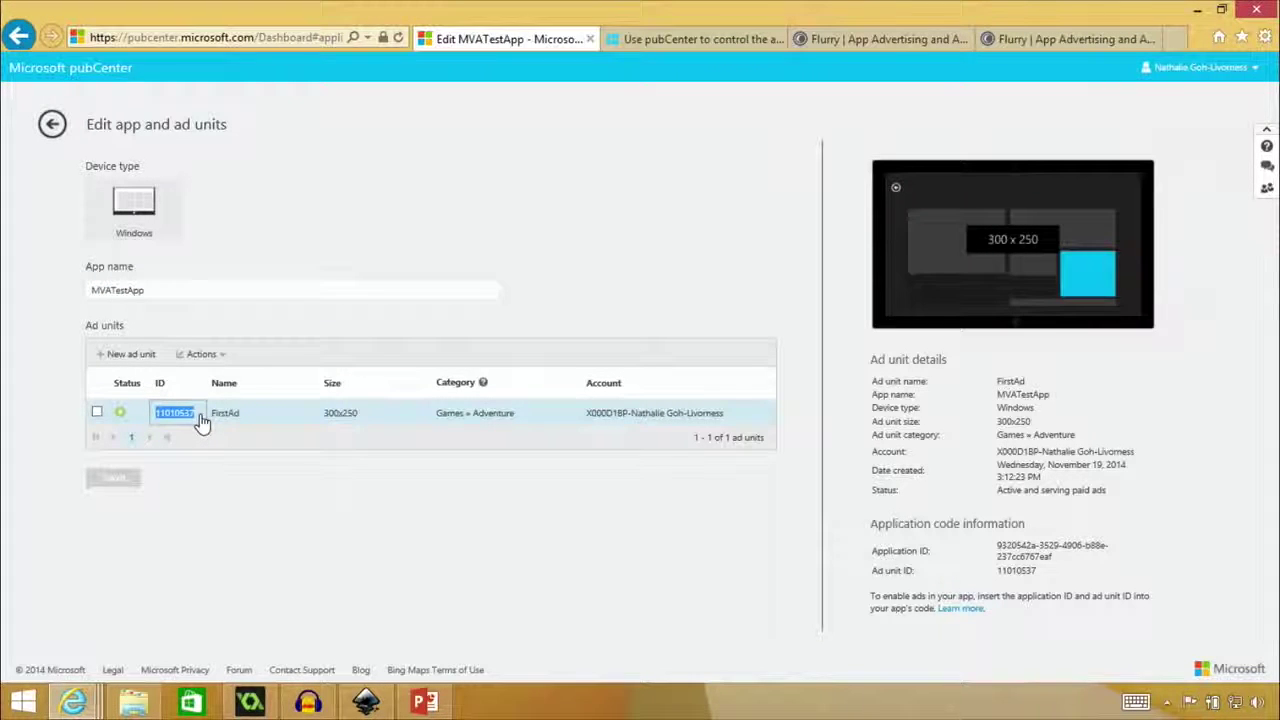
click(250, 702)
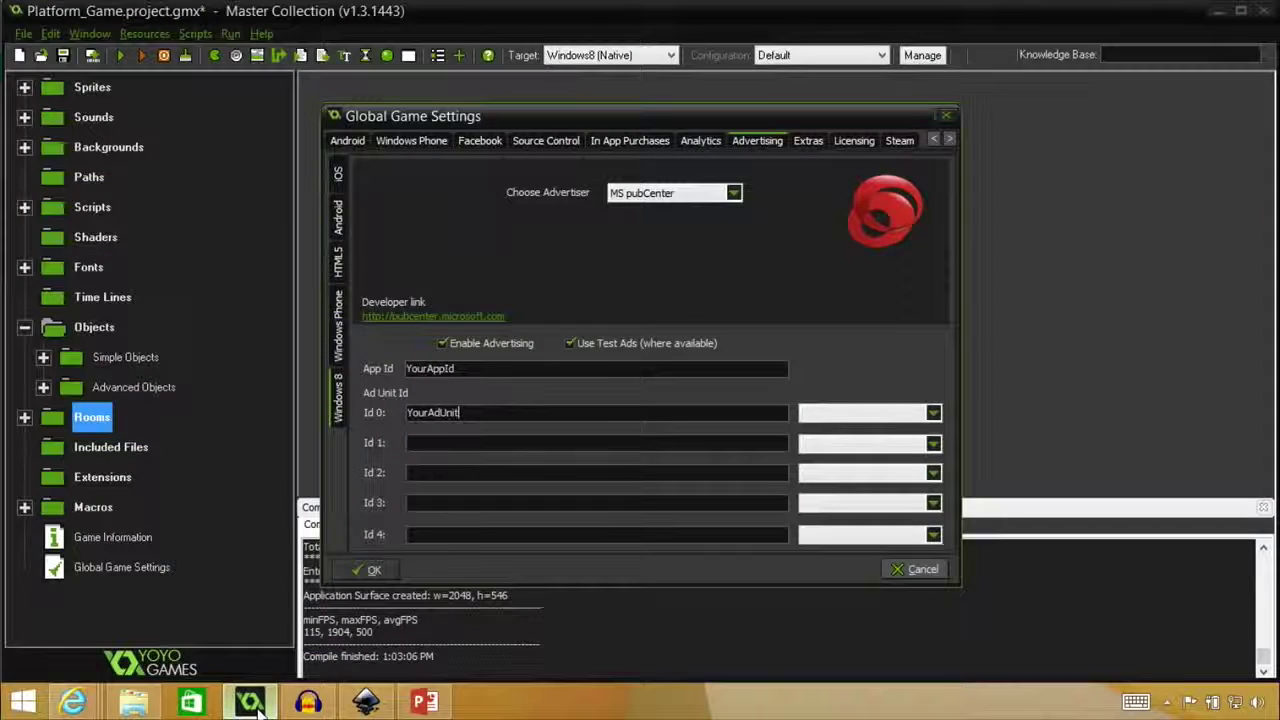
drag(489, 411, 385, 413)
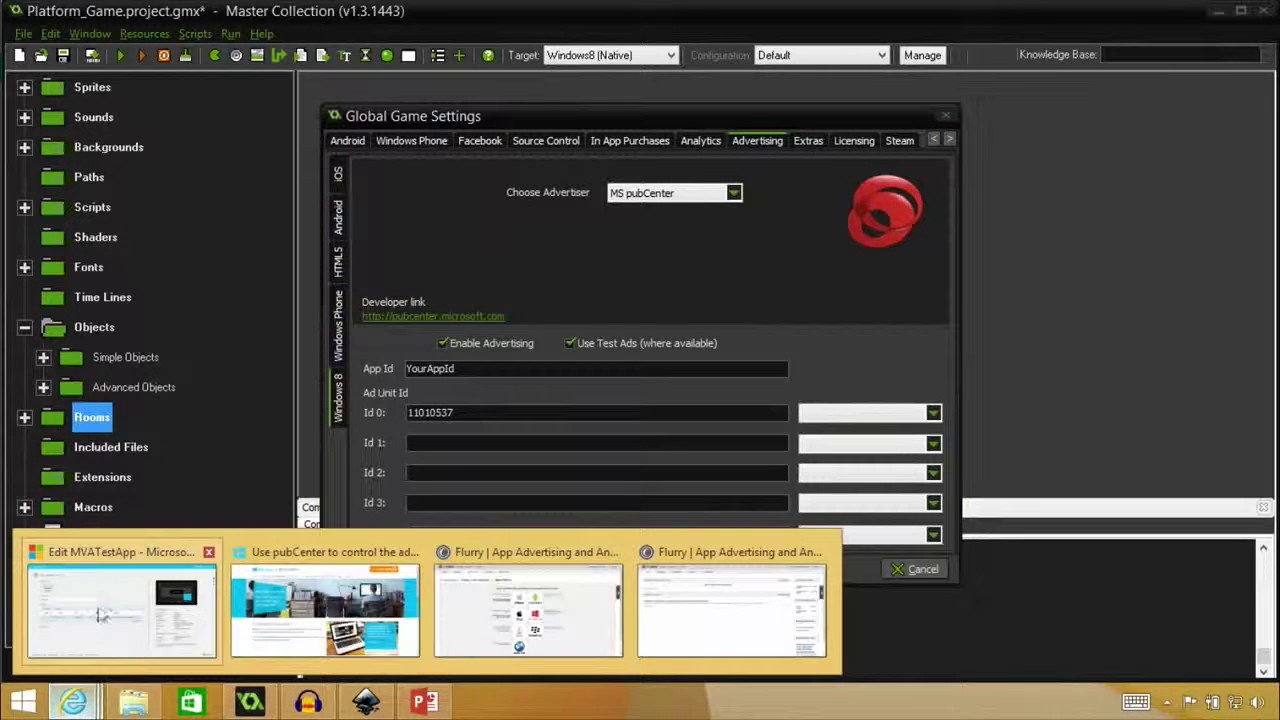
click(78, 607)
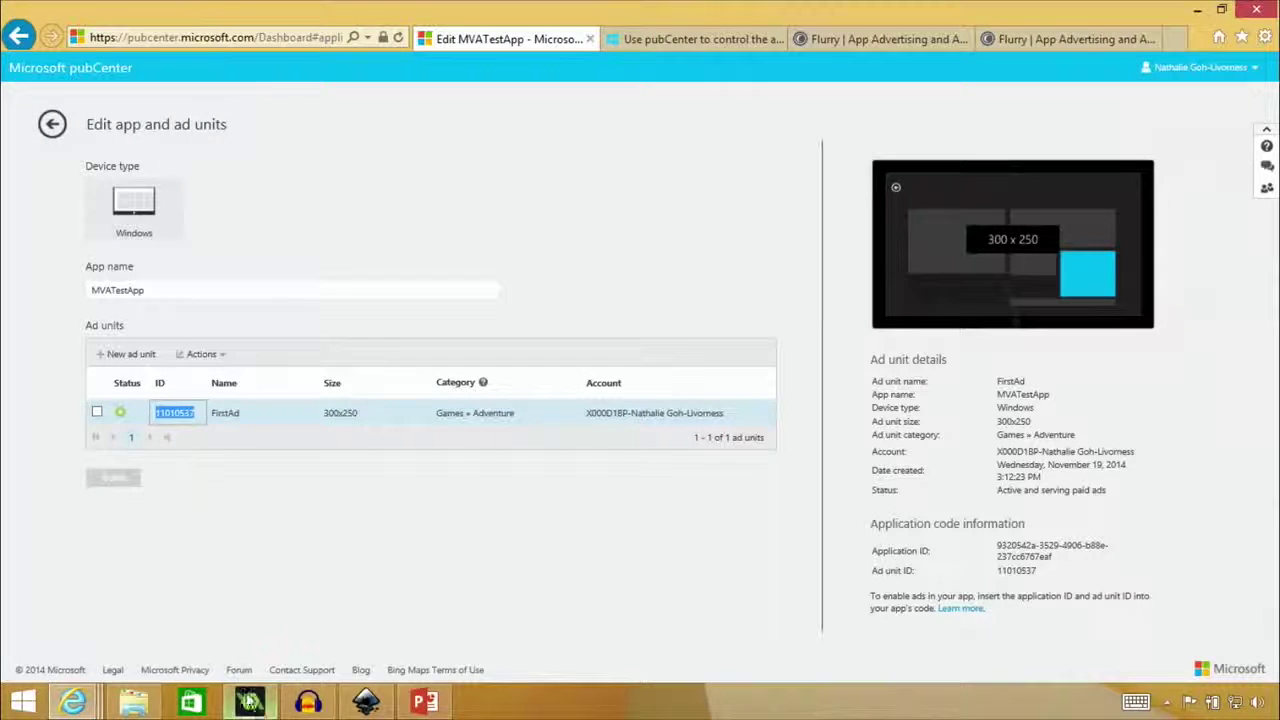
click(250, 700)
- Set the Id 0 ad size to 300x250 and confirm Global Game Settings with OK
click(933, 416)
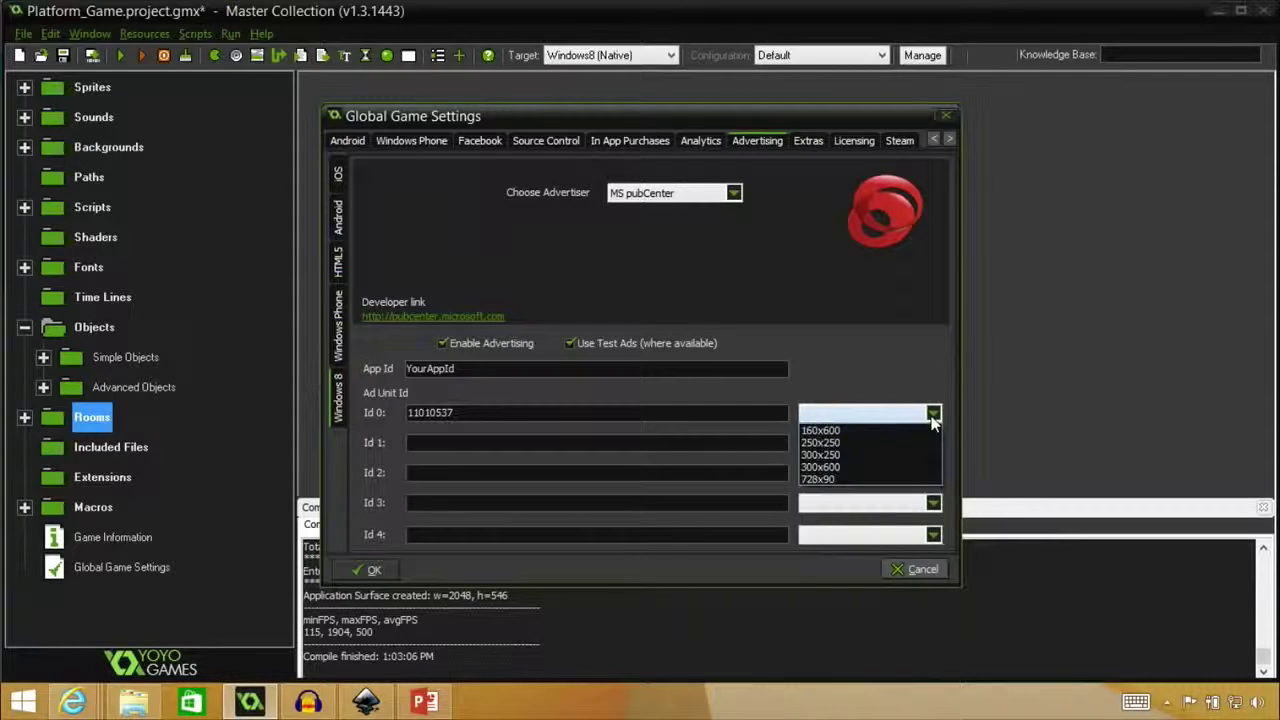
click(858, 459)
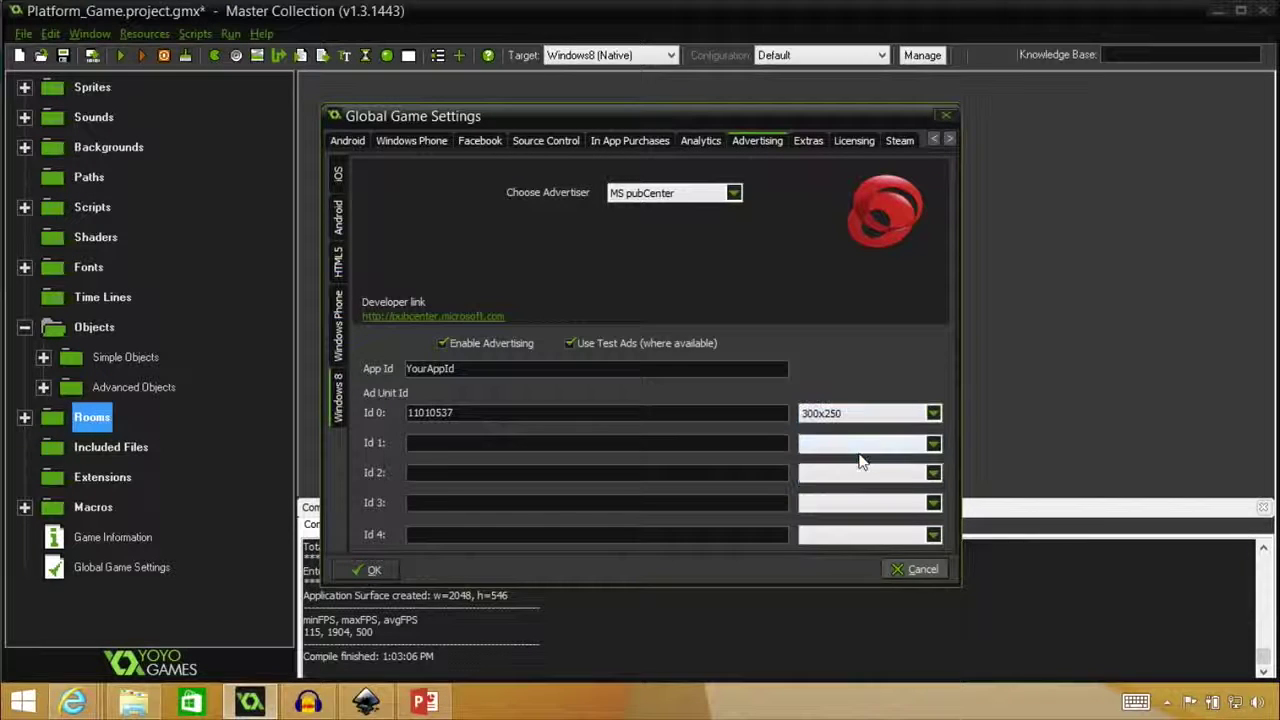
scroll(640, 320, down, 1)
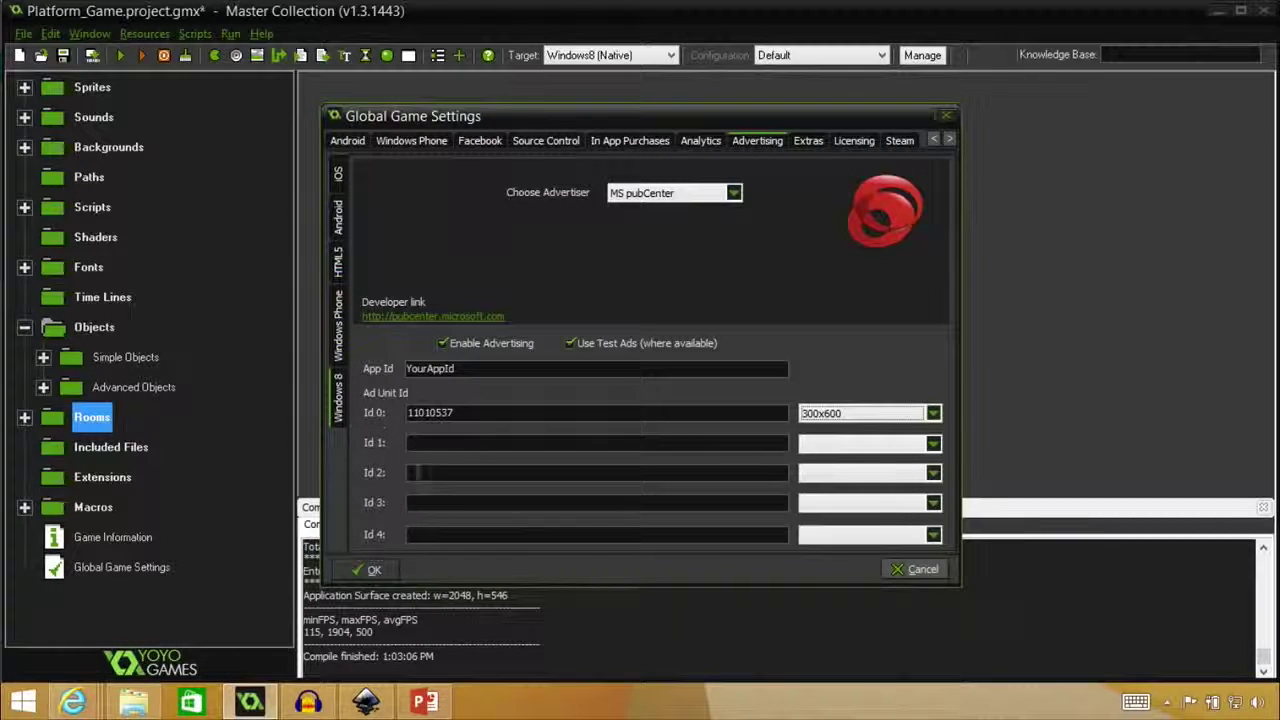
click(372, 571)
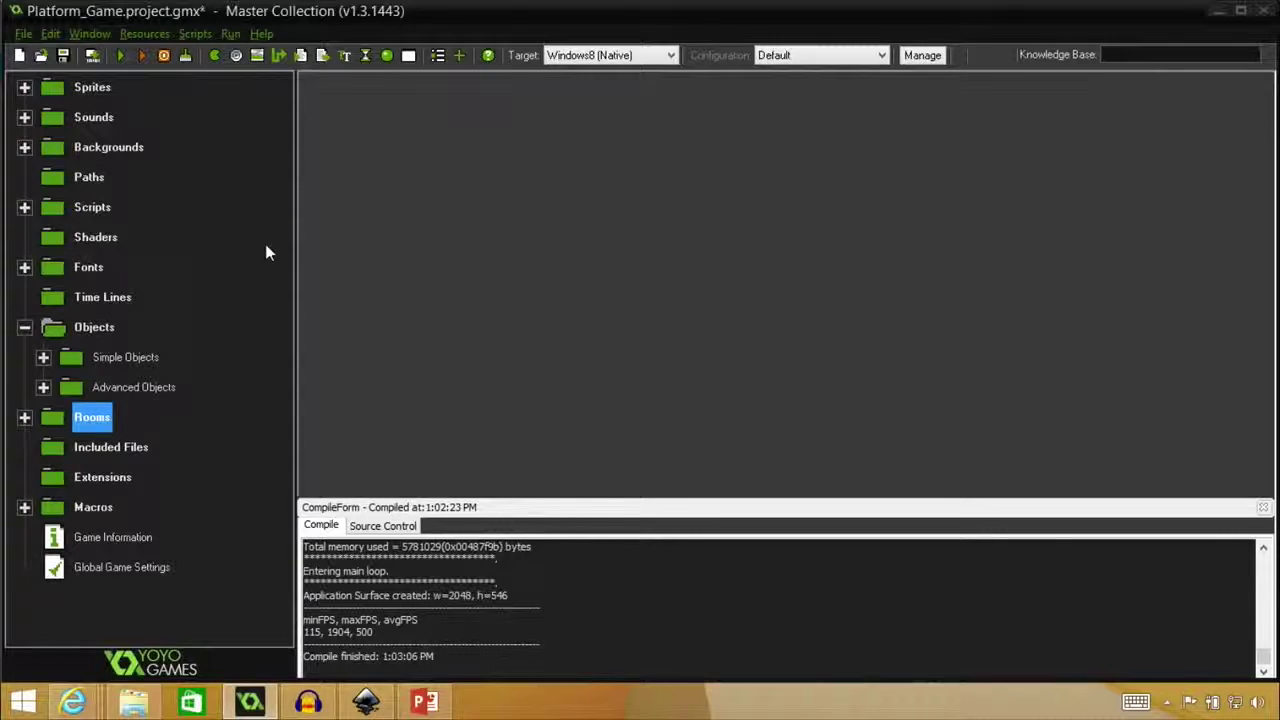
- Drag rmLevelOne above rmStartSplash in the Rooms folder and open its Room Properties
click(25, 420)
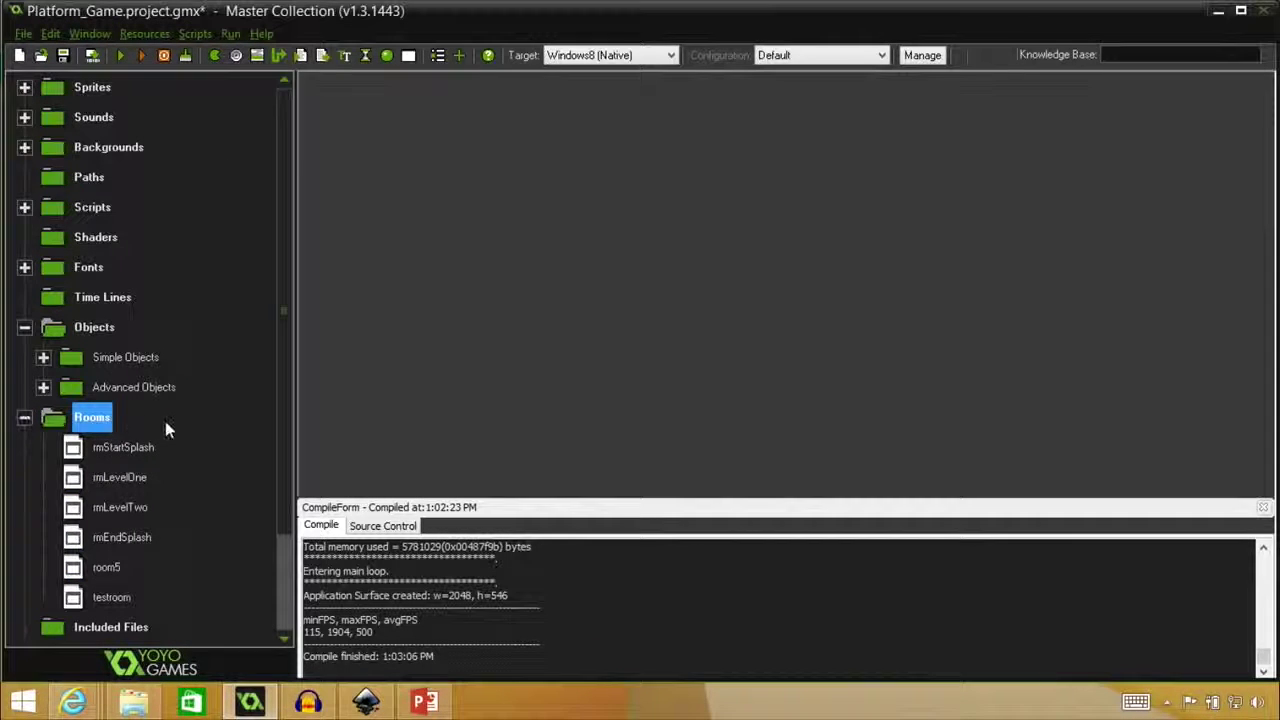
scroll(150, 430, down, 1)
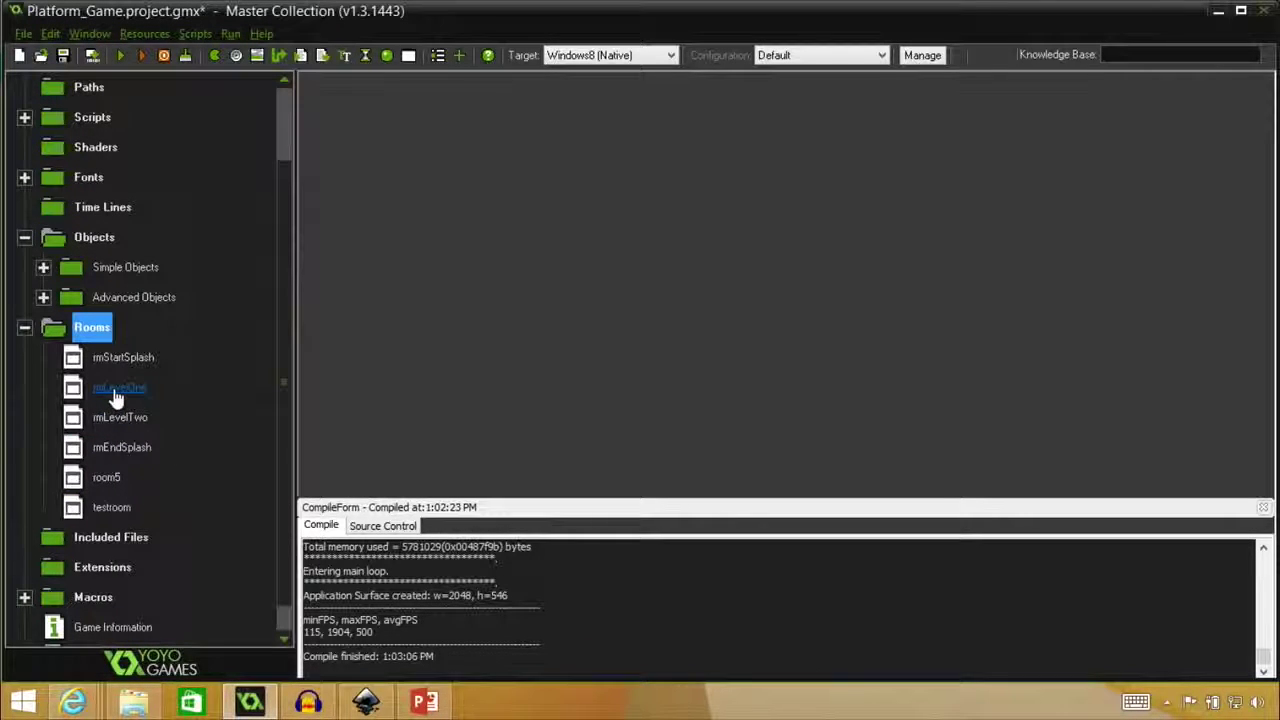
mouse_move(116, 396)
mouse_down()
mouse_move(100, 345)
mouse_move(97, 381)
mouse_up()
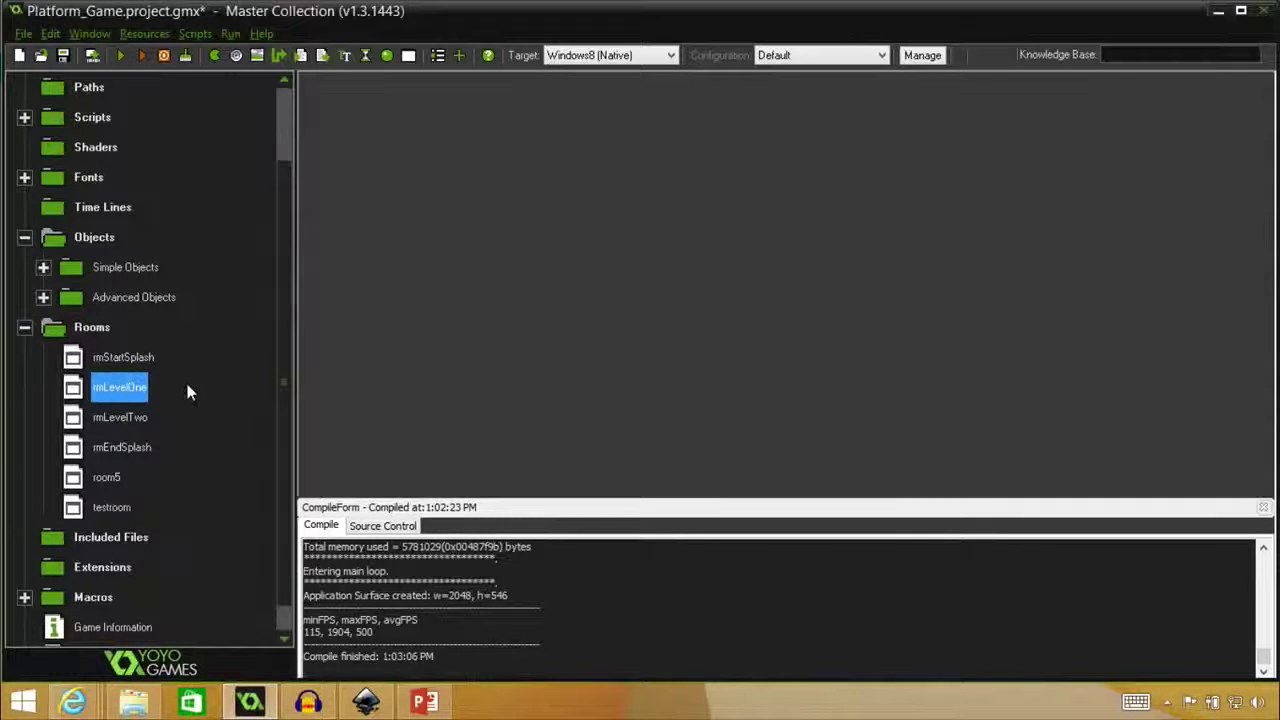
click(25, 328)
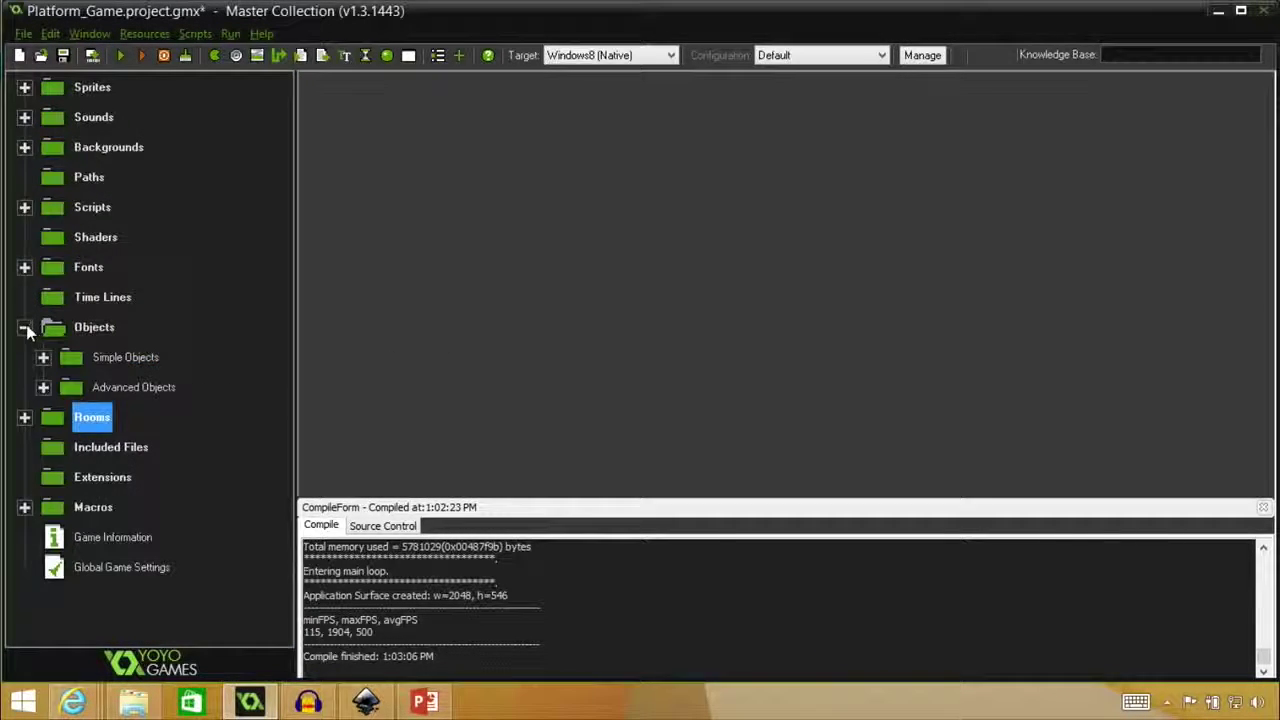
click(25, 328)
click(25, 328)
click(25, 328)
click(25, 357)
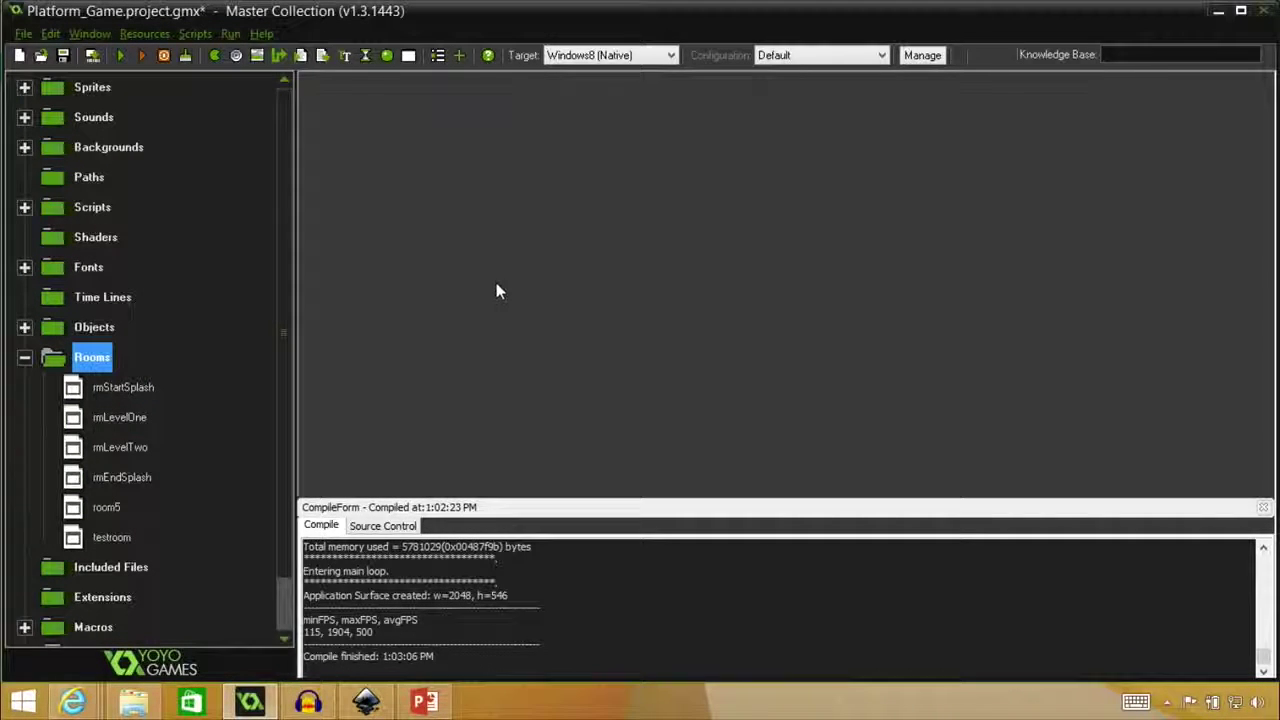
click(125, 418)
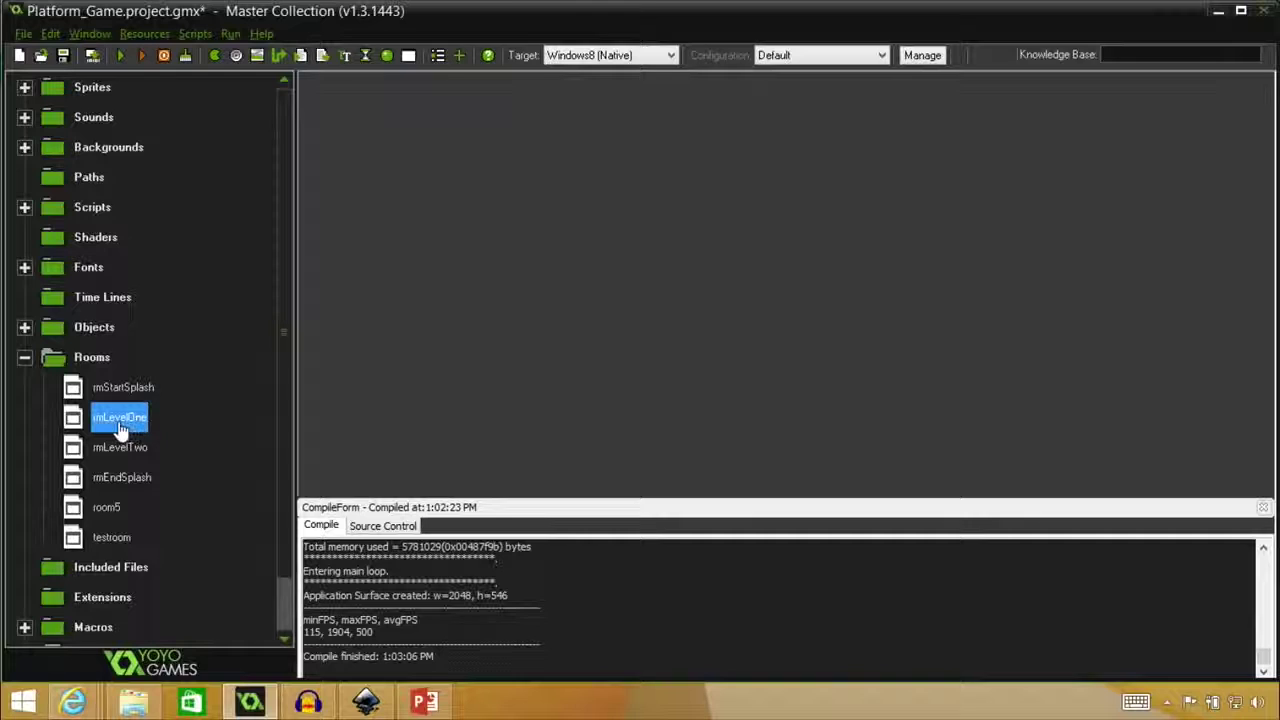
drag(118, 424, 123, 367)
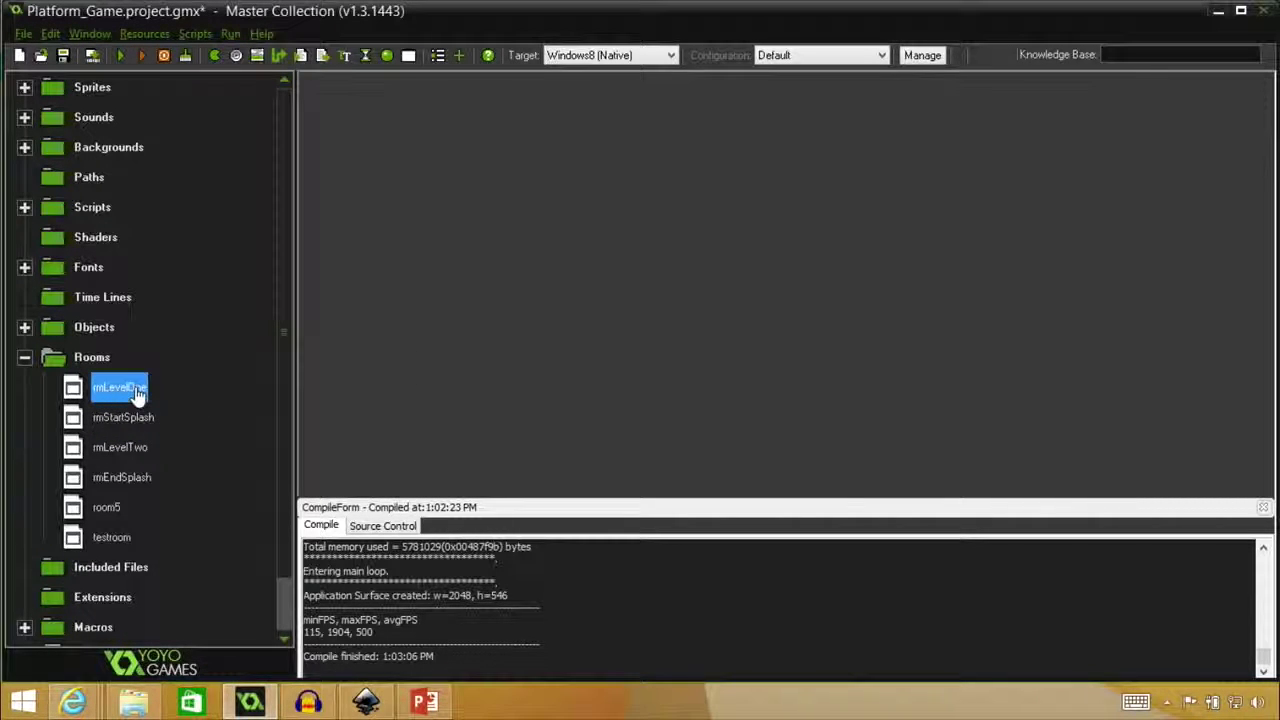
double_click(137, 395)
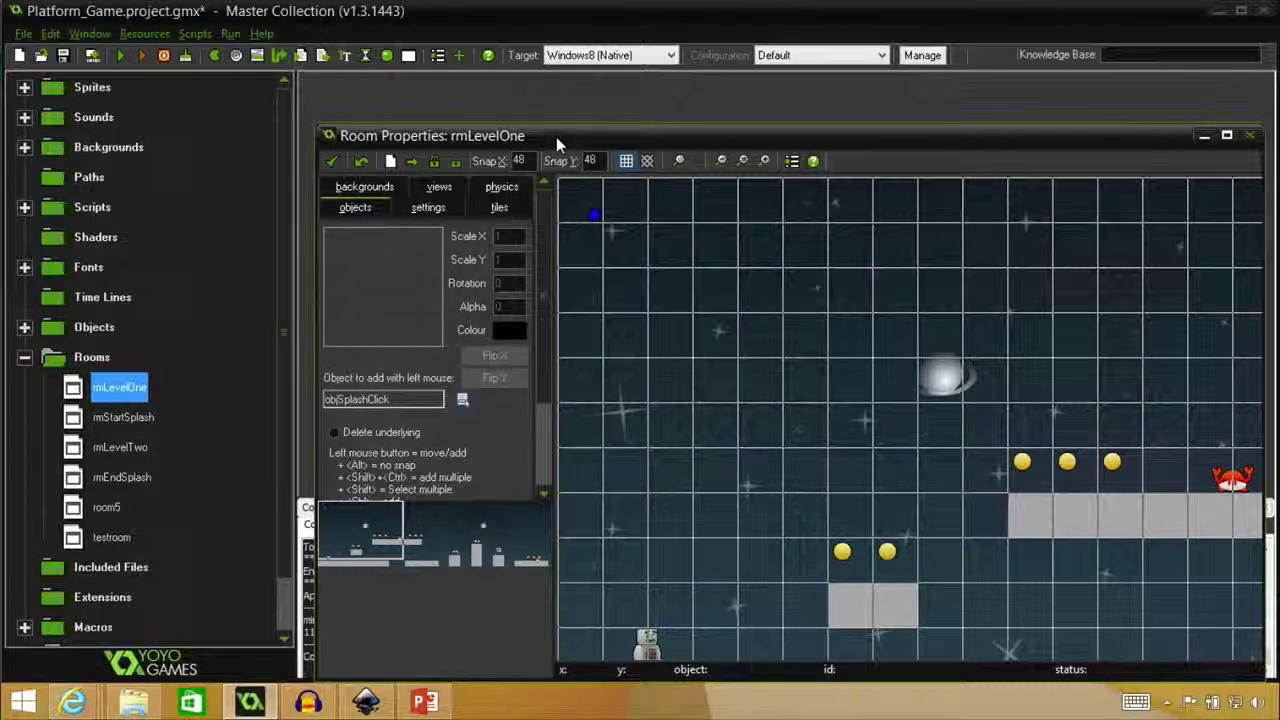
- Reposition the rmLevelOne room editor and look through its views and objects settings
drag(556, 137, 468, 78)
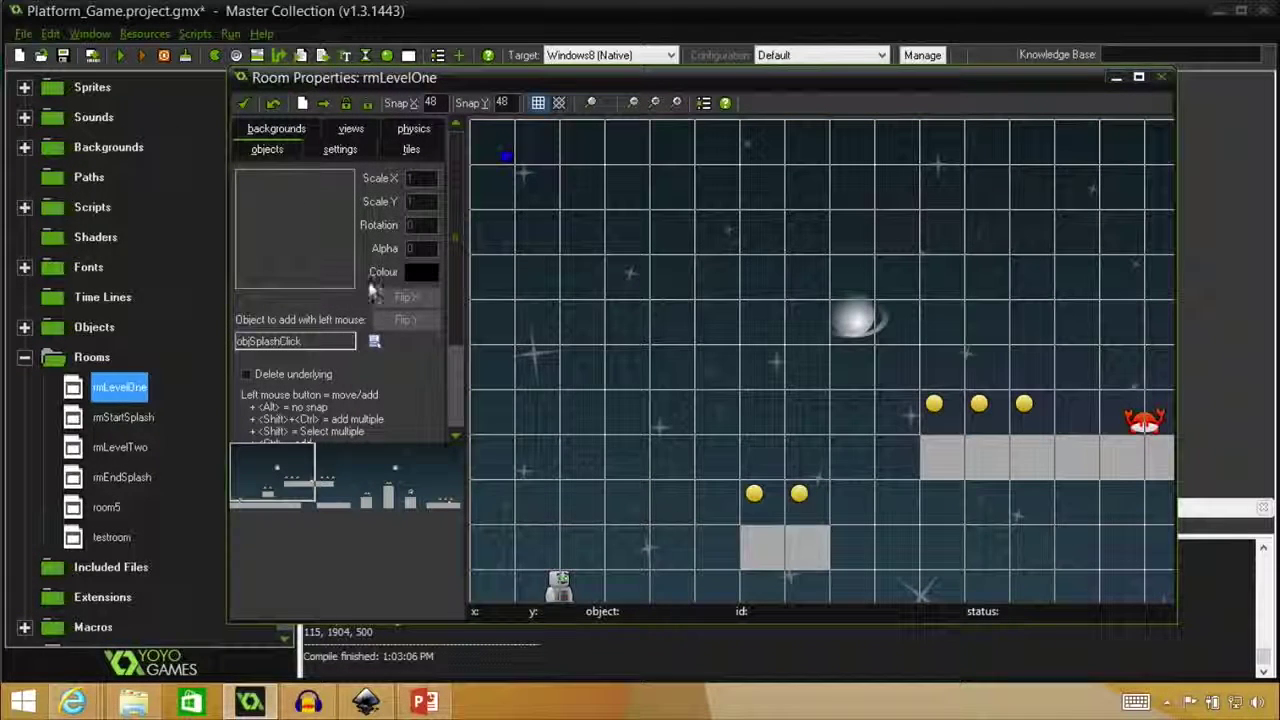
drag(460, 350, 448, 379)
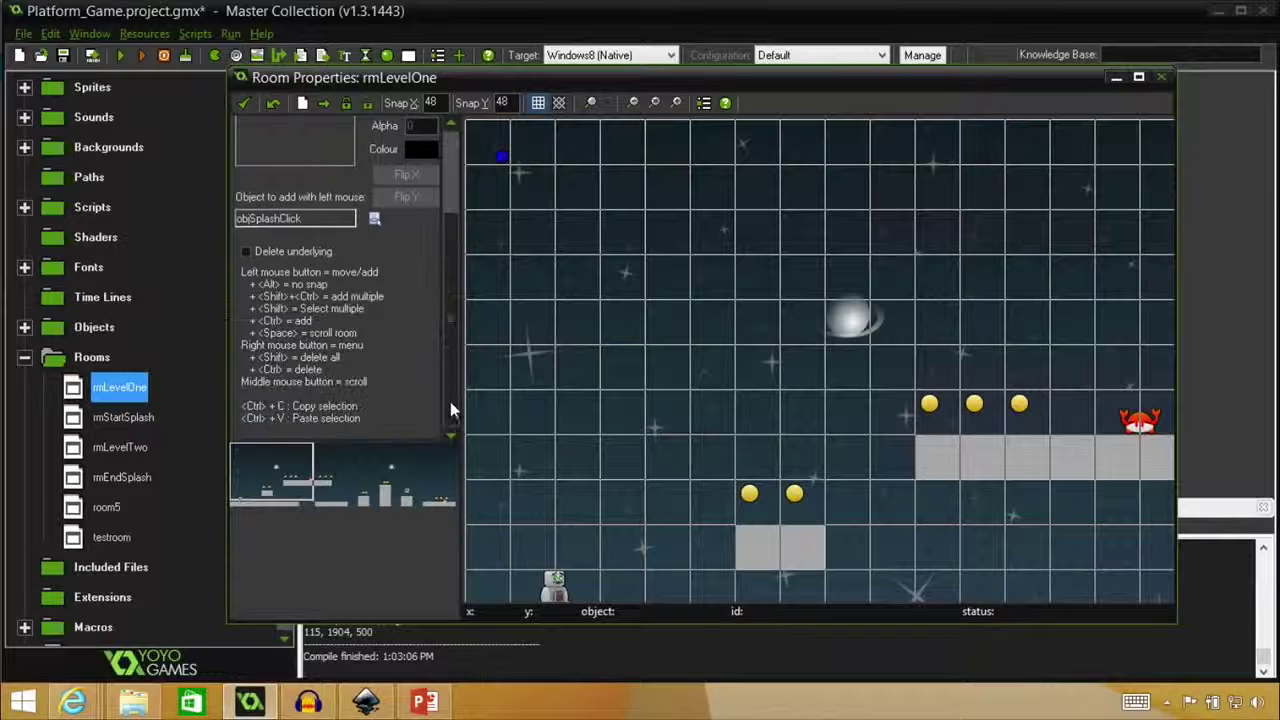
scroll(450, 401, down, 3)
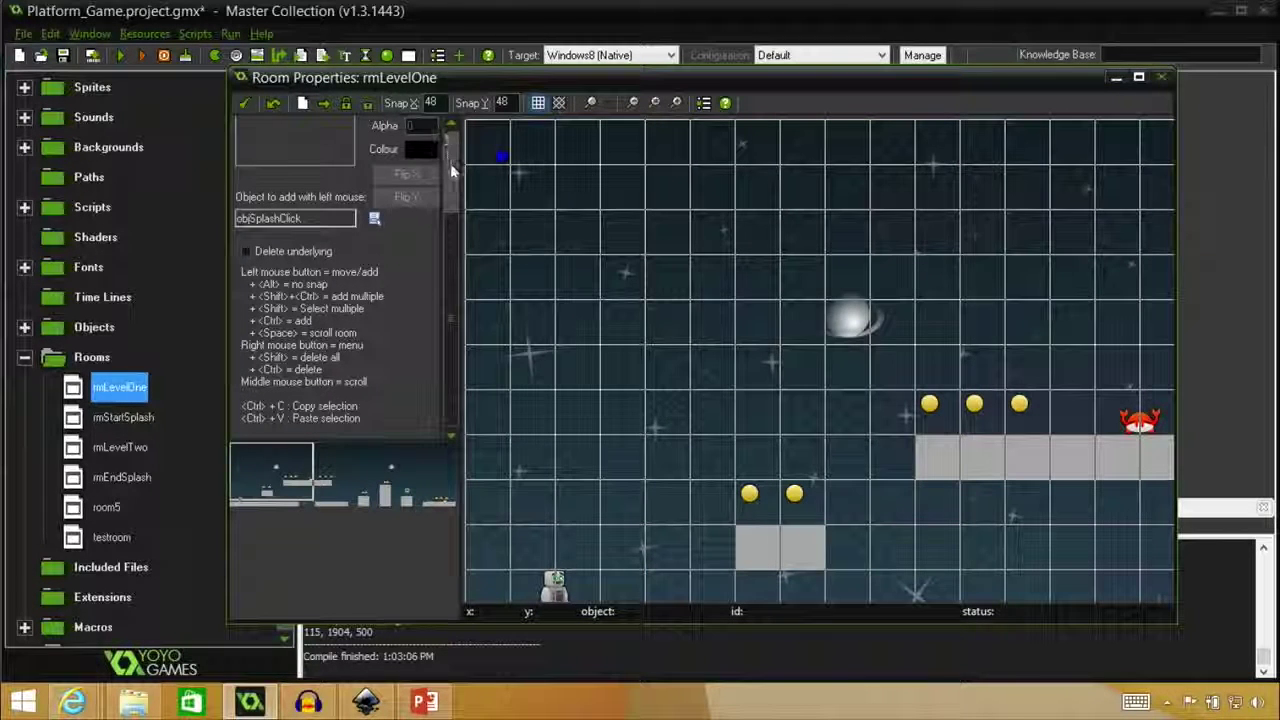
ctrl+scroll(466, 168, up, 1)
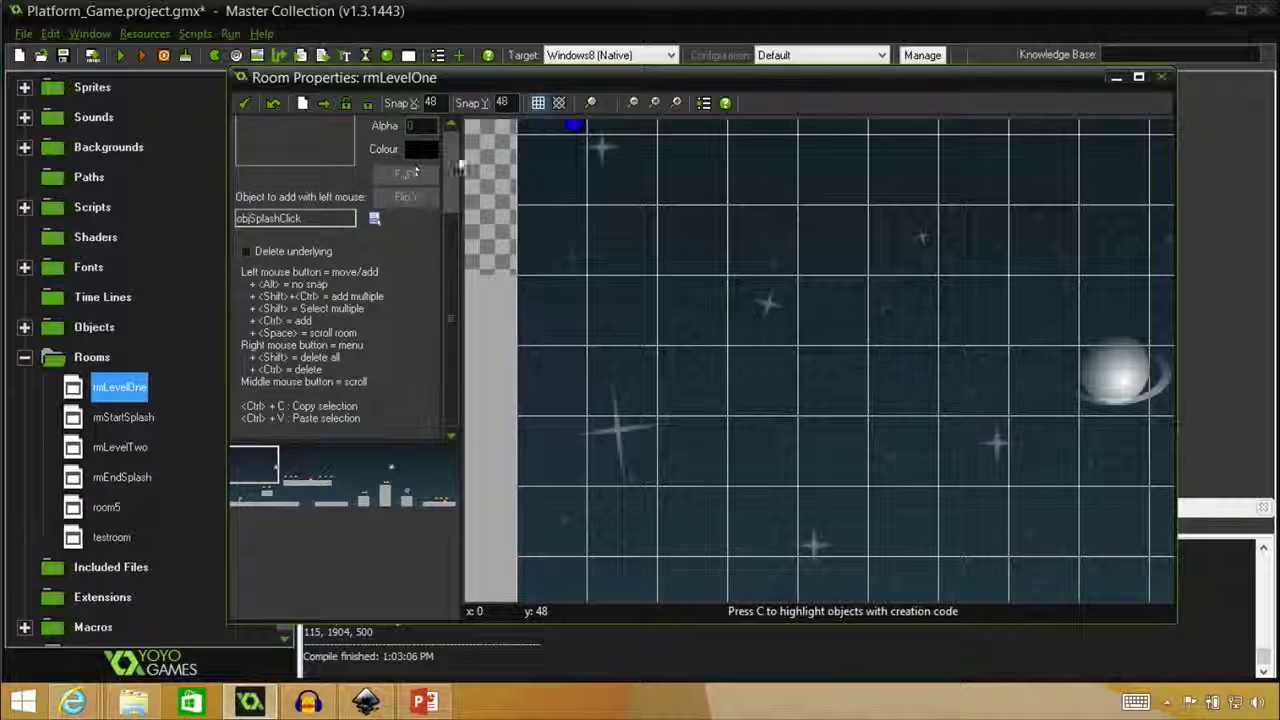
drag(451, 199, 448, 121)
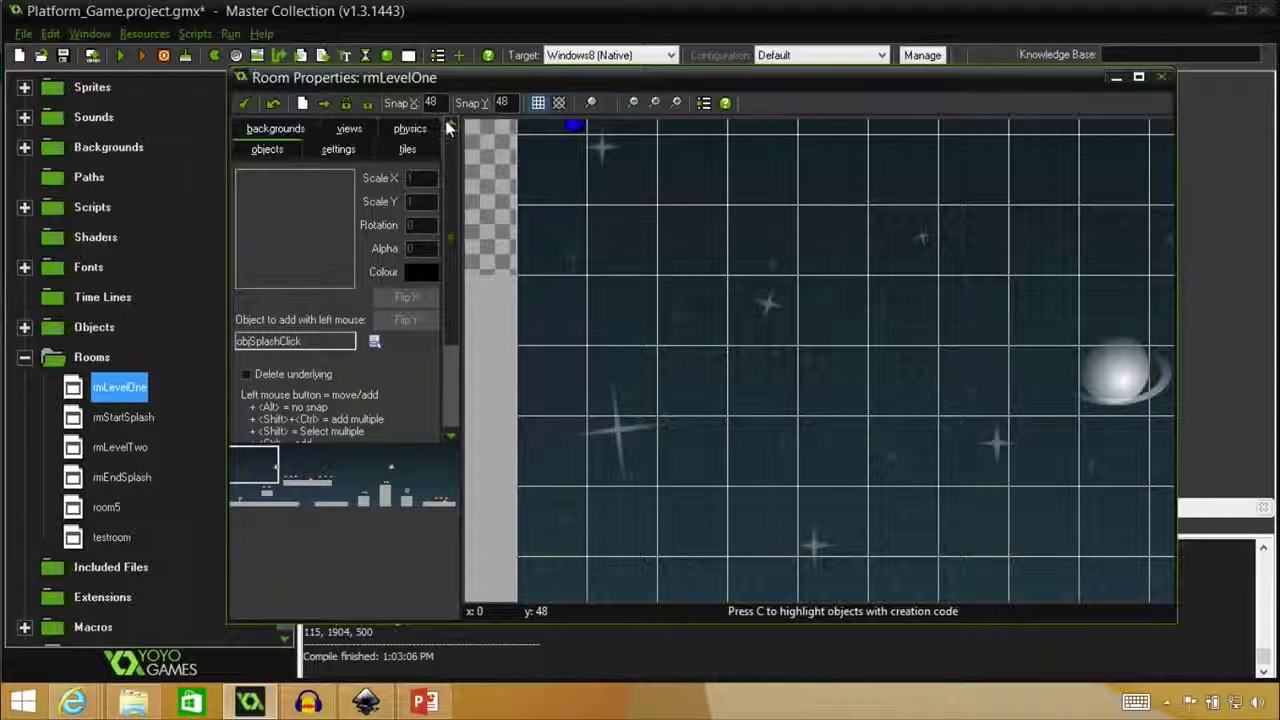
click(349, 130)
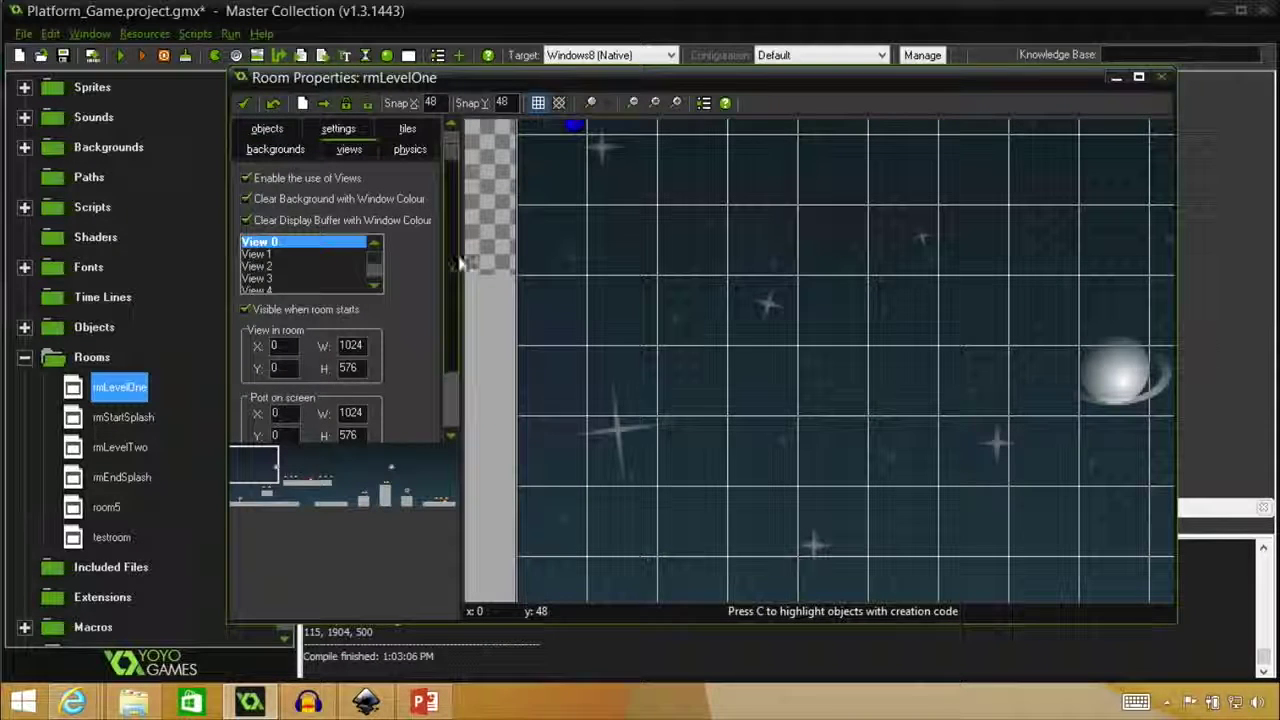
click(451, 400)
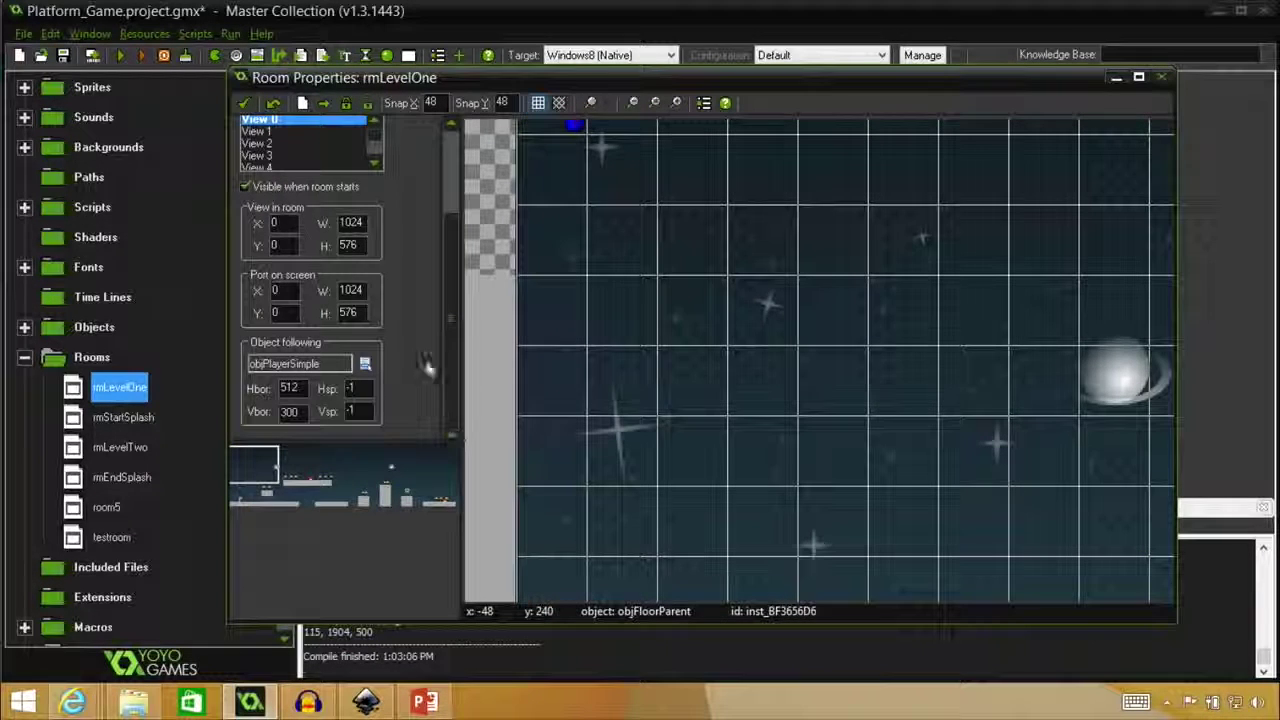
click(453, 155)
click(267, 128)
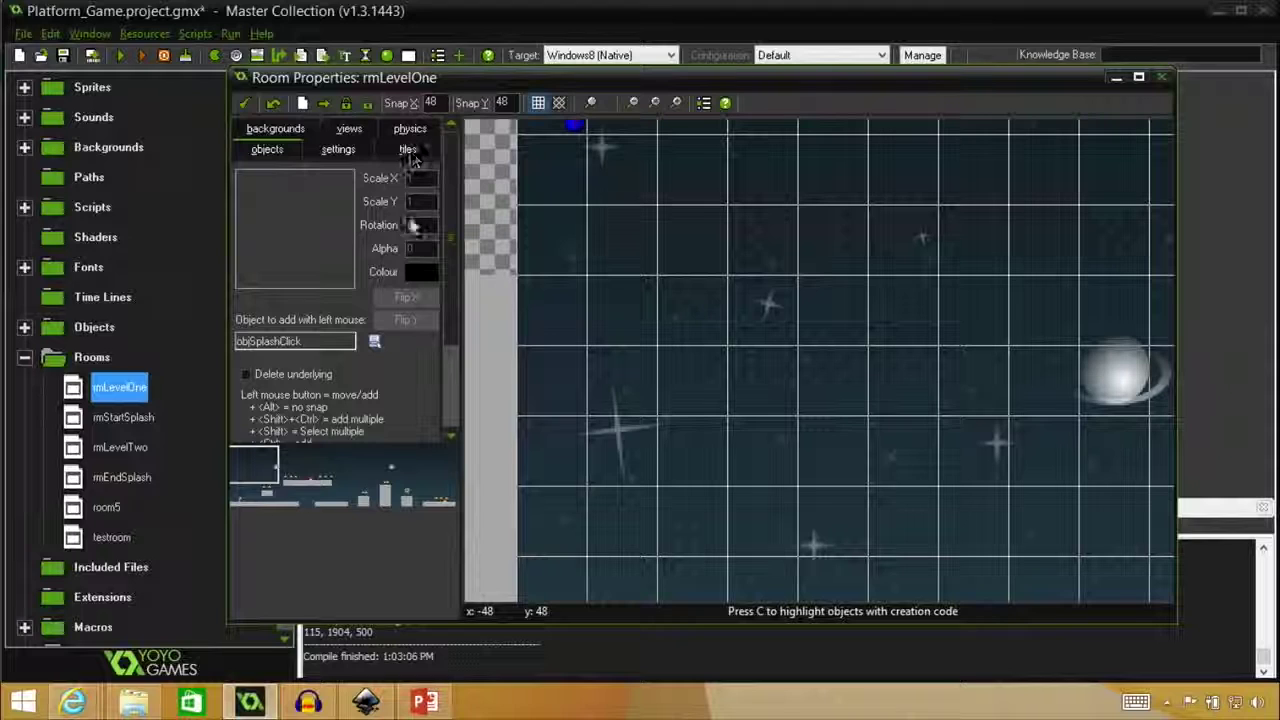
click(452, 415)
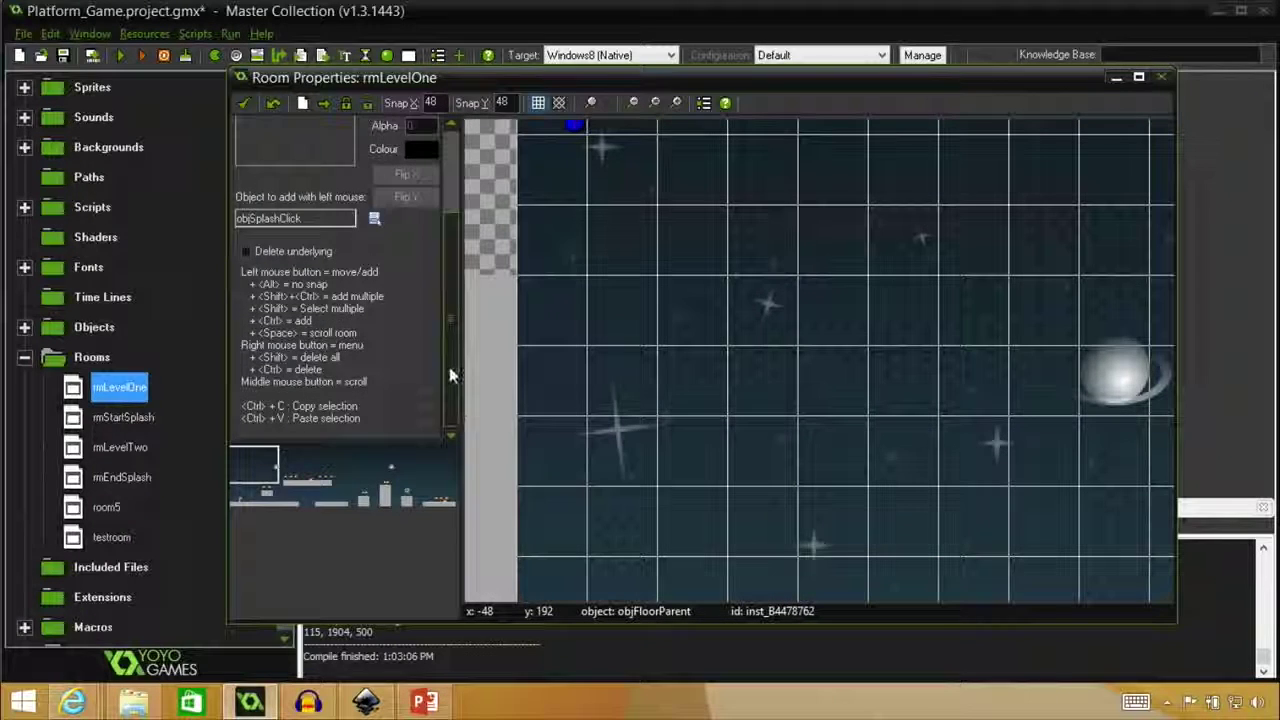
click(451, 160)
- Go to rmLevelOne's settings page and open its creation code editor
click(410, 149)
click(410, 128)
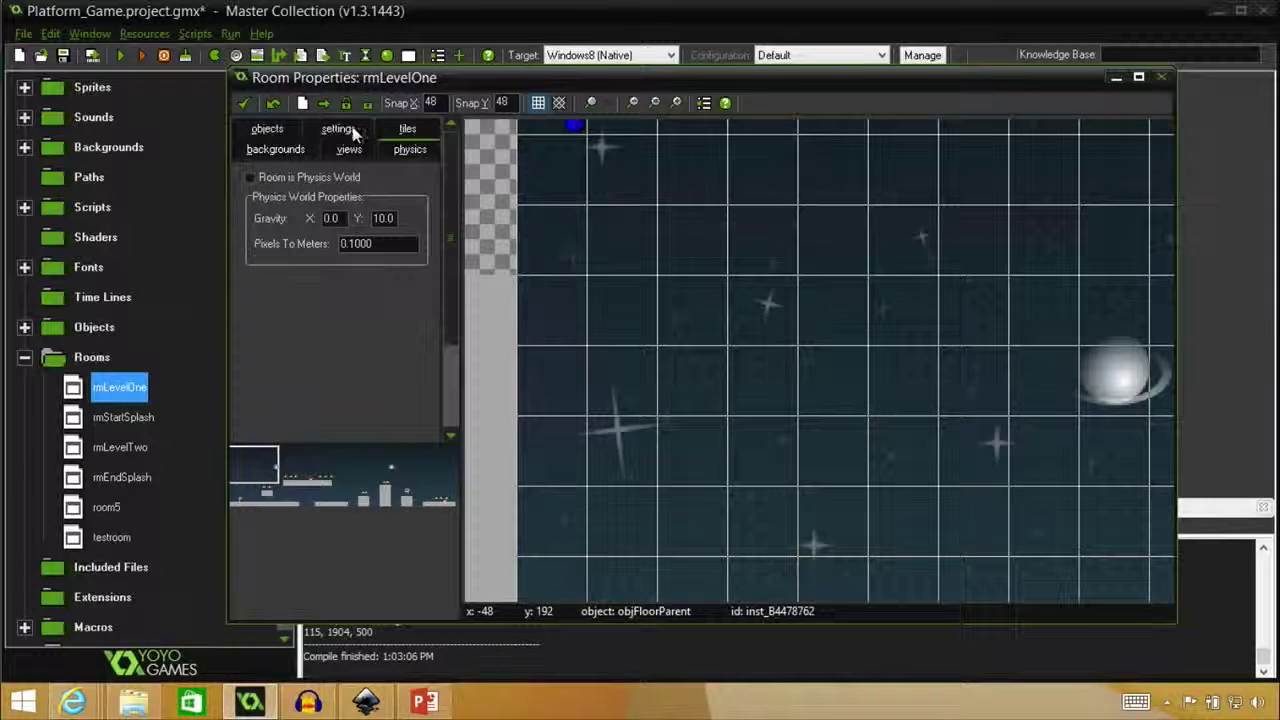
click(338, 129)
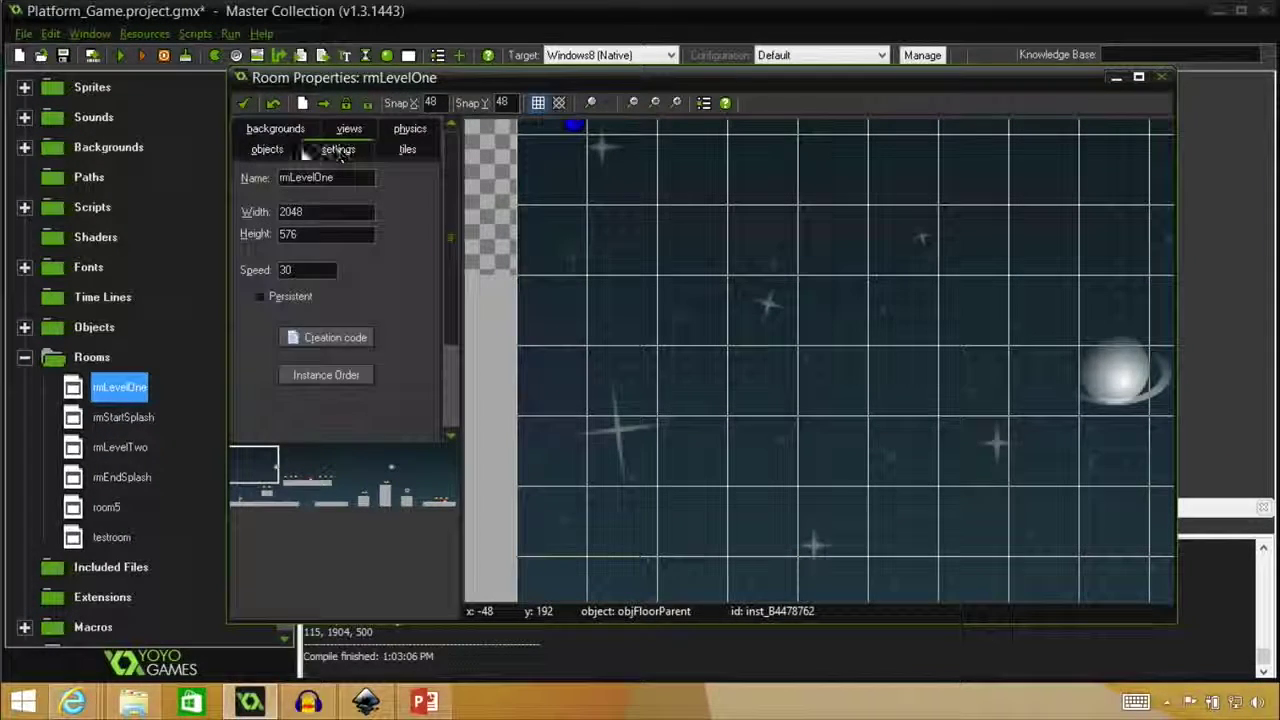
click(337, 337)
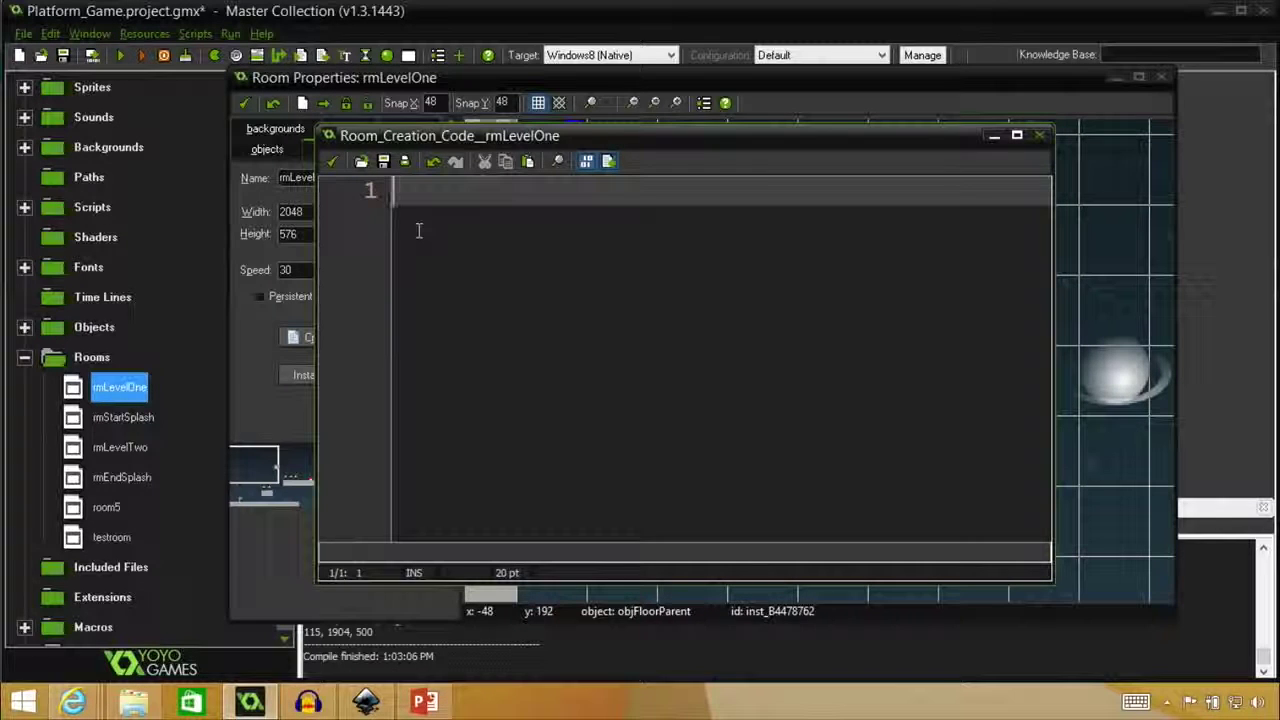
- Write ads_enable(950,10,0) into rmLevelOne's creation code and close the code editor
text(ads_ena)
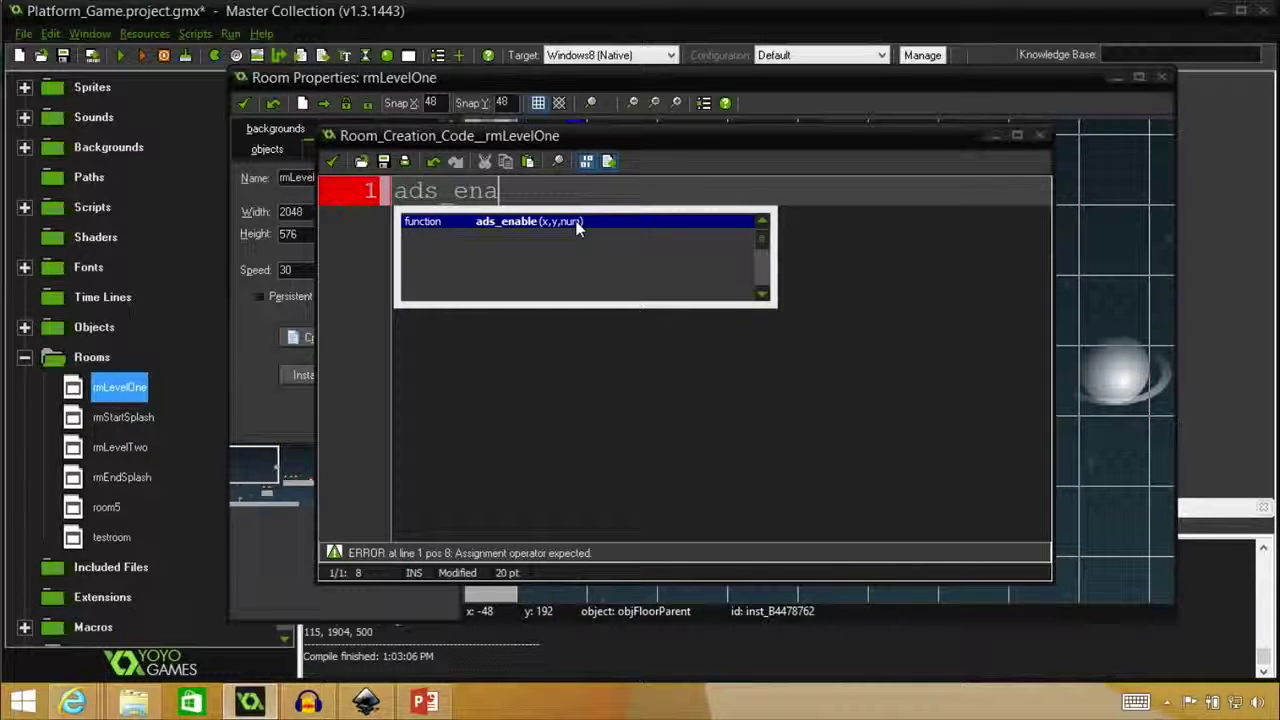
click(552, 221)
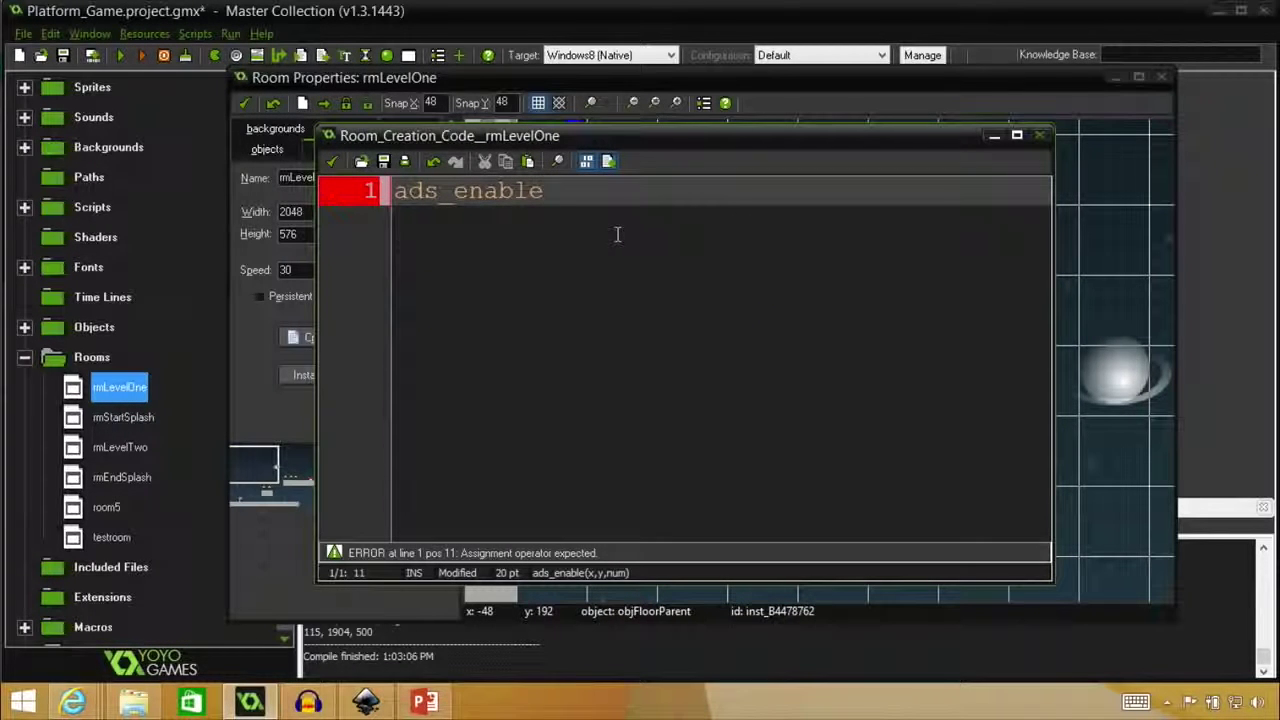
text(()
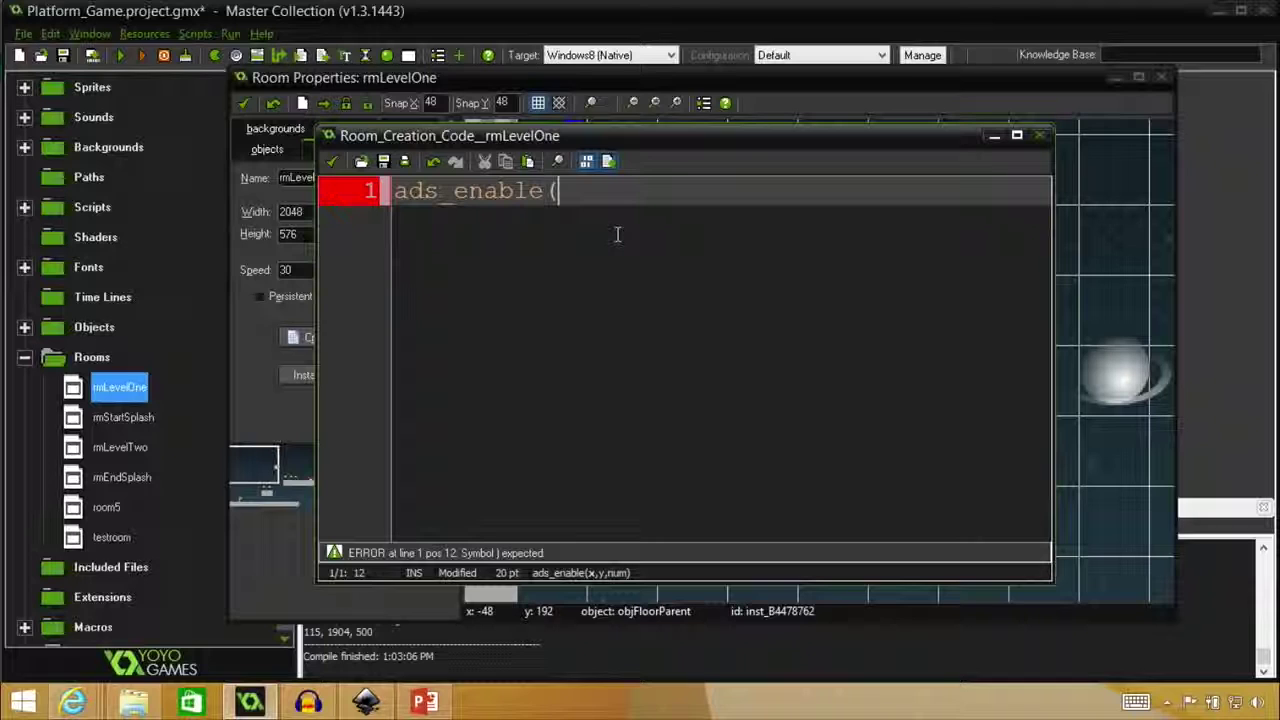
text(950)
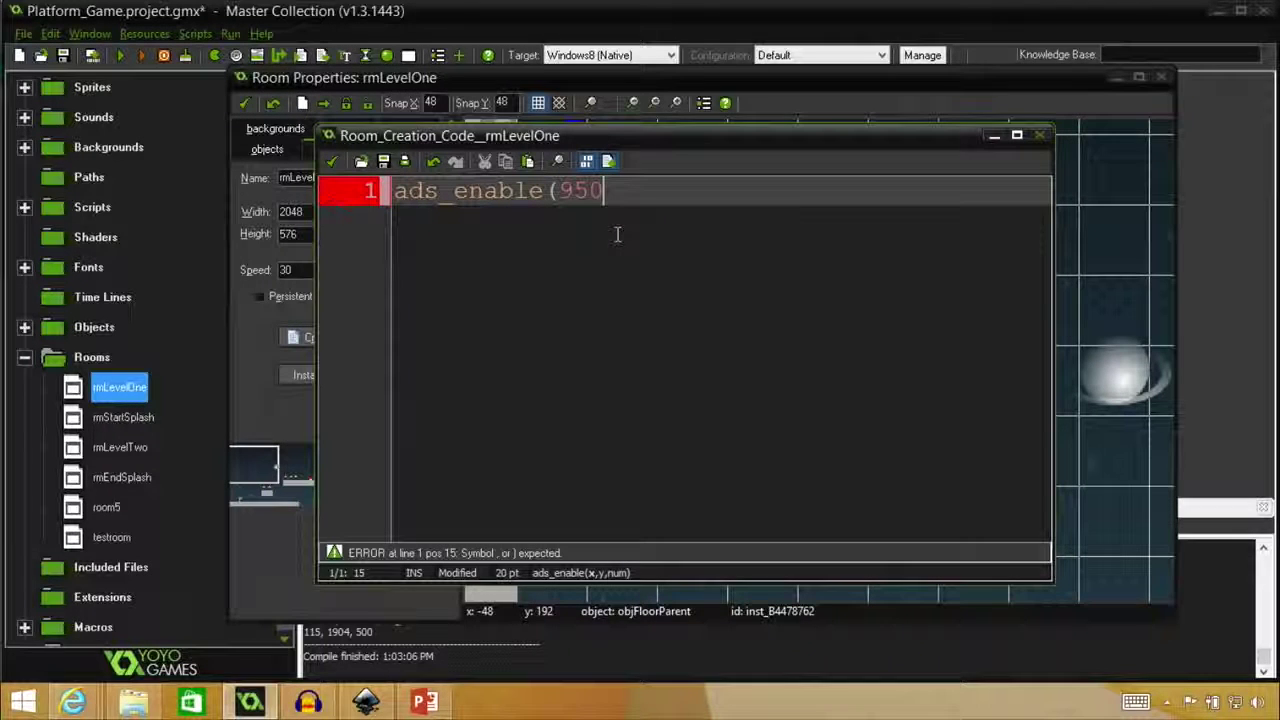
text(, 10,)
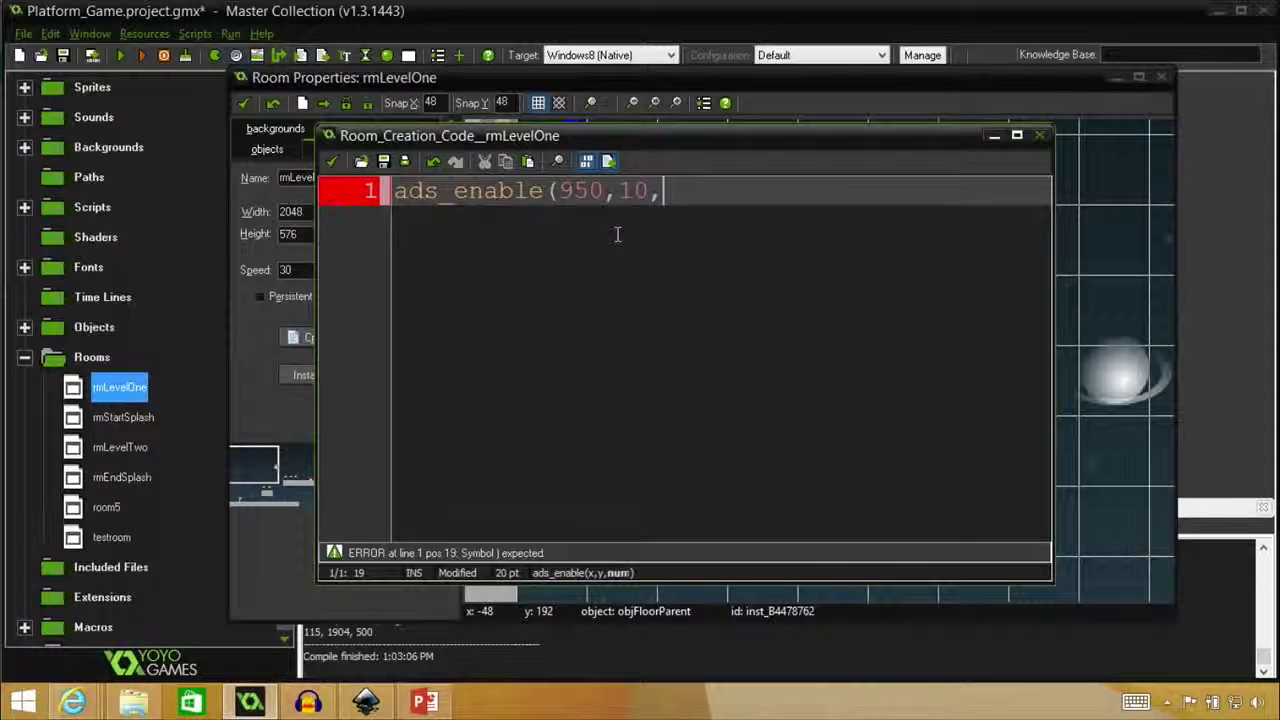
text(0))
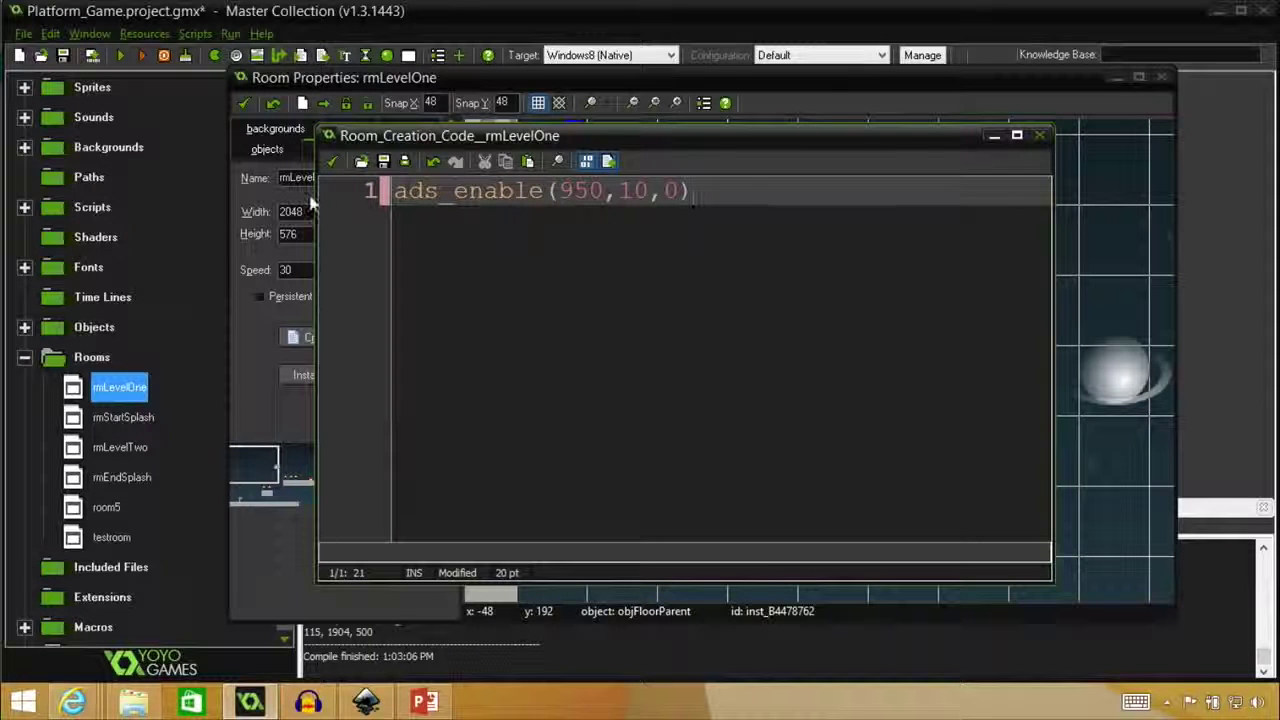
click(334, 164)
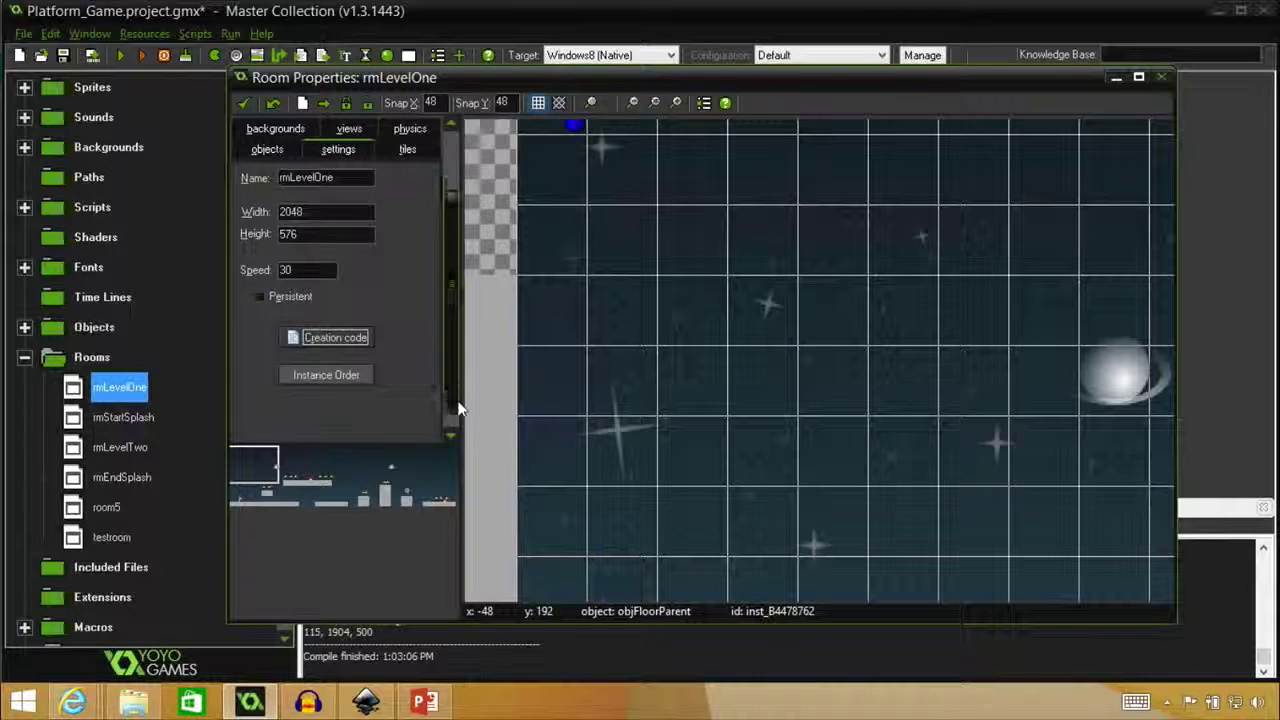
- Close the room properties and build the game for Windows 8, dismissing the build error message
scroll(450, 320, down, 2)
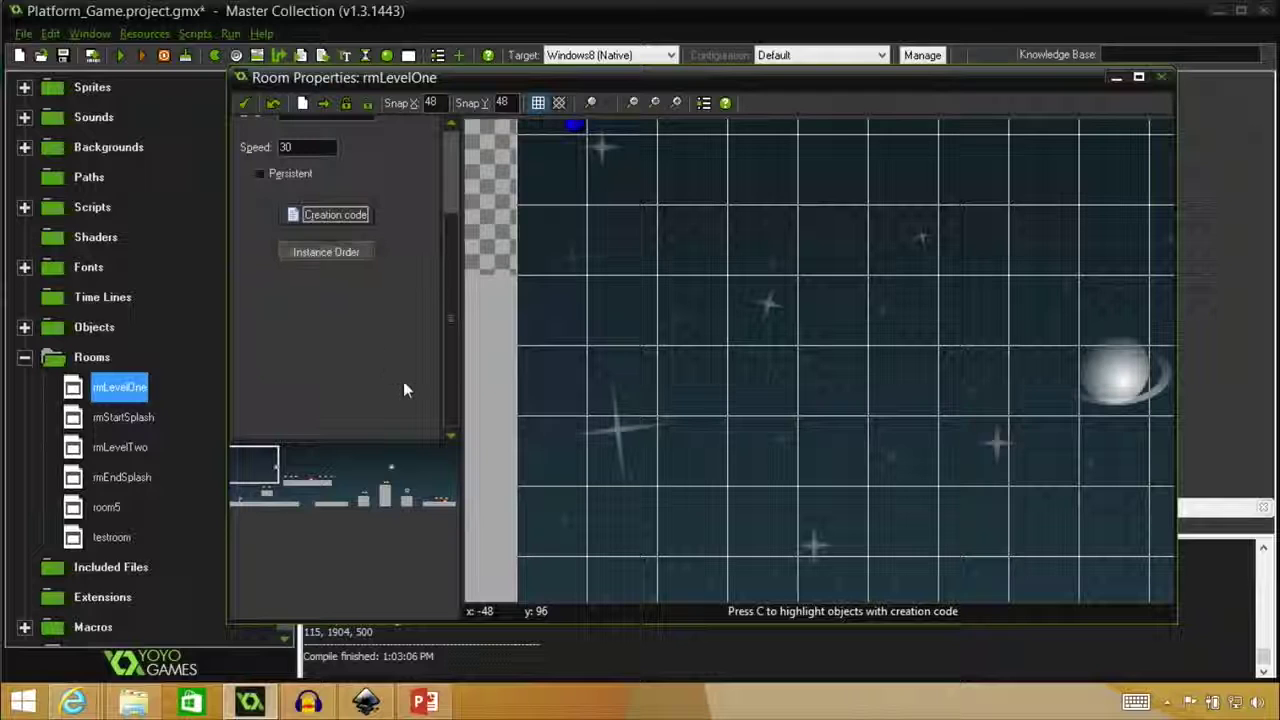
click(245, 105)
click(119, 56)
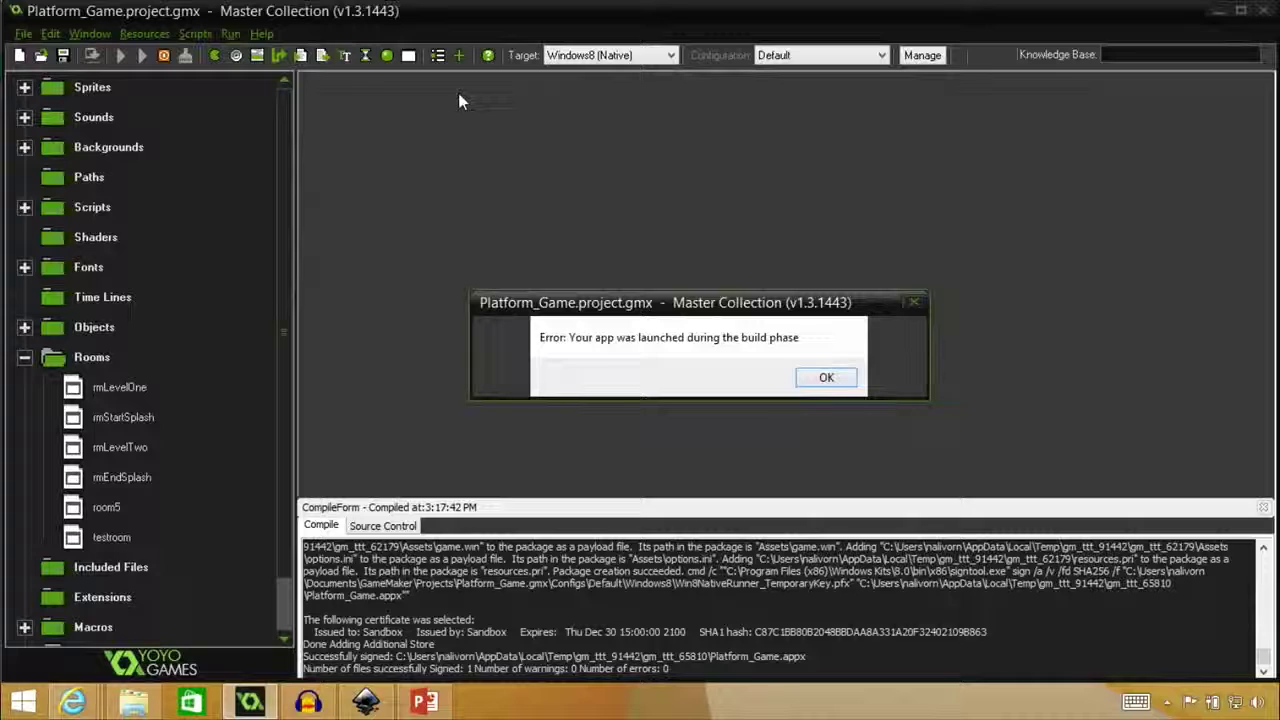
click(826, 377)
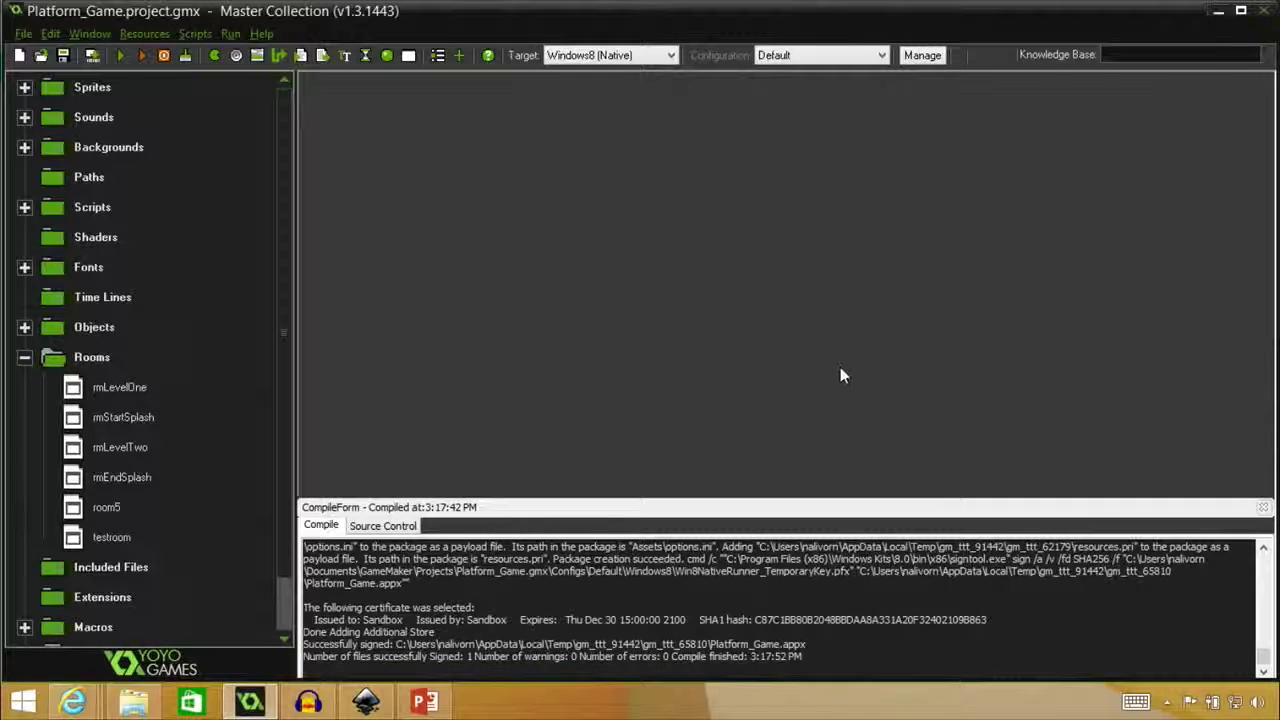
- Uninstall the old Platform Game_native_test app from the Windows 8 Apps list
key(super)
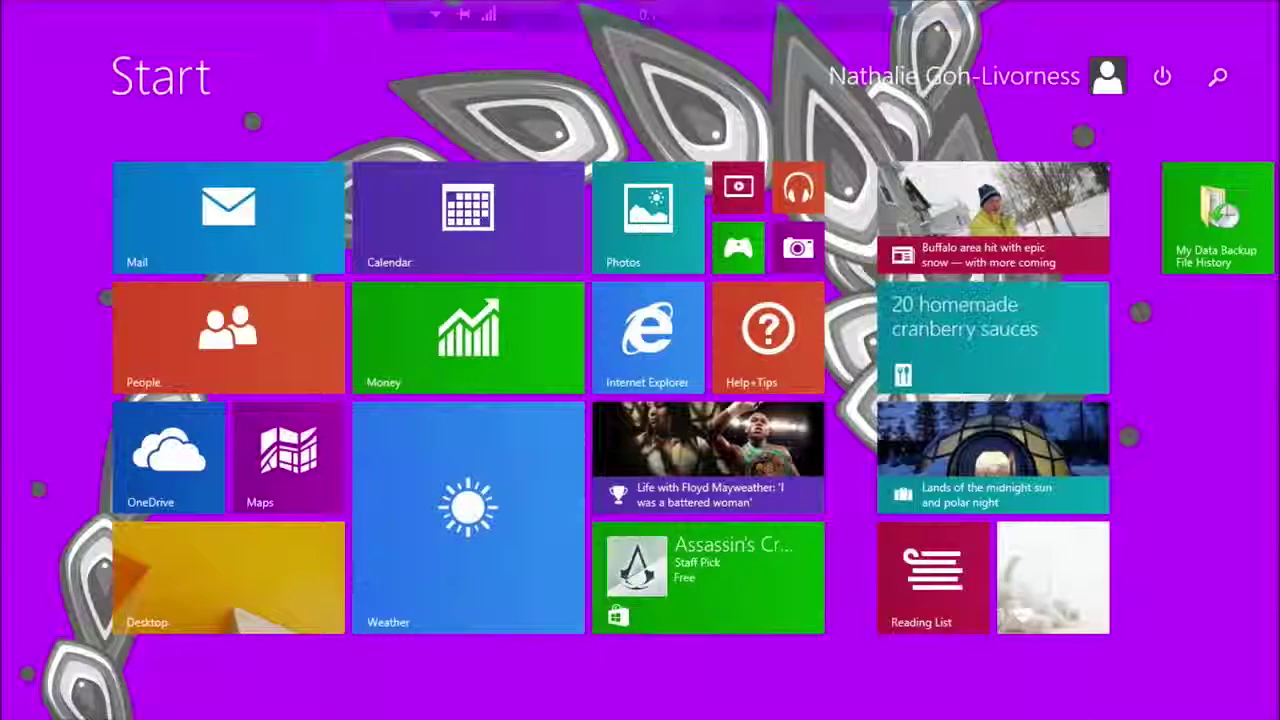
key(ctrl+Tab)
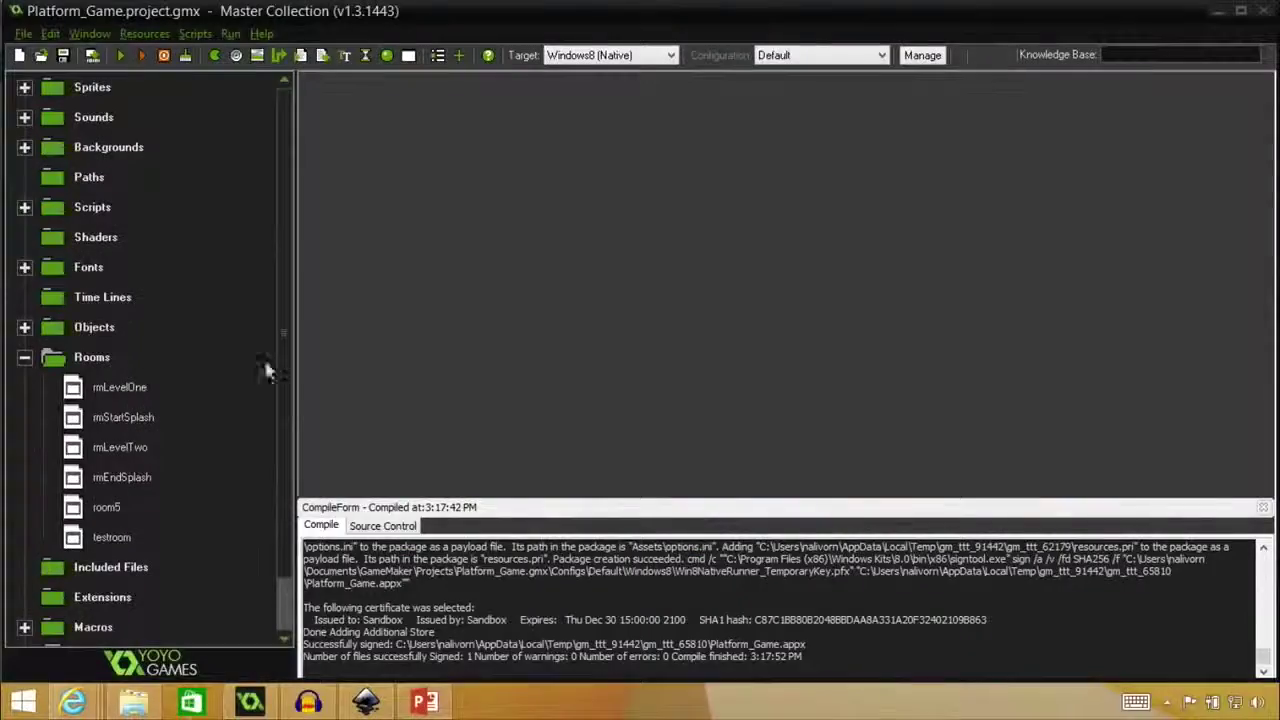
key(super)
key(ctrl+Tab)
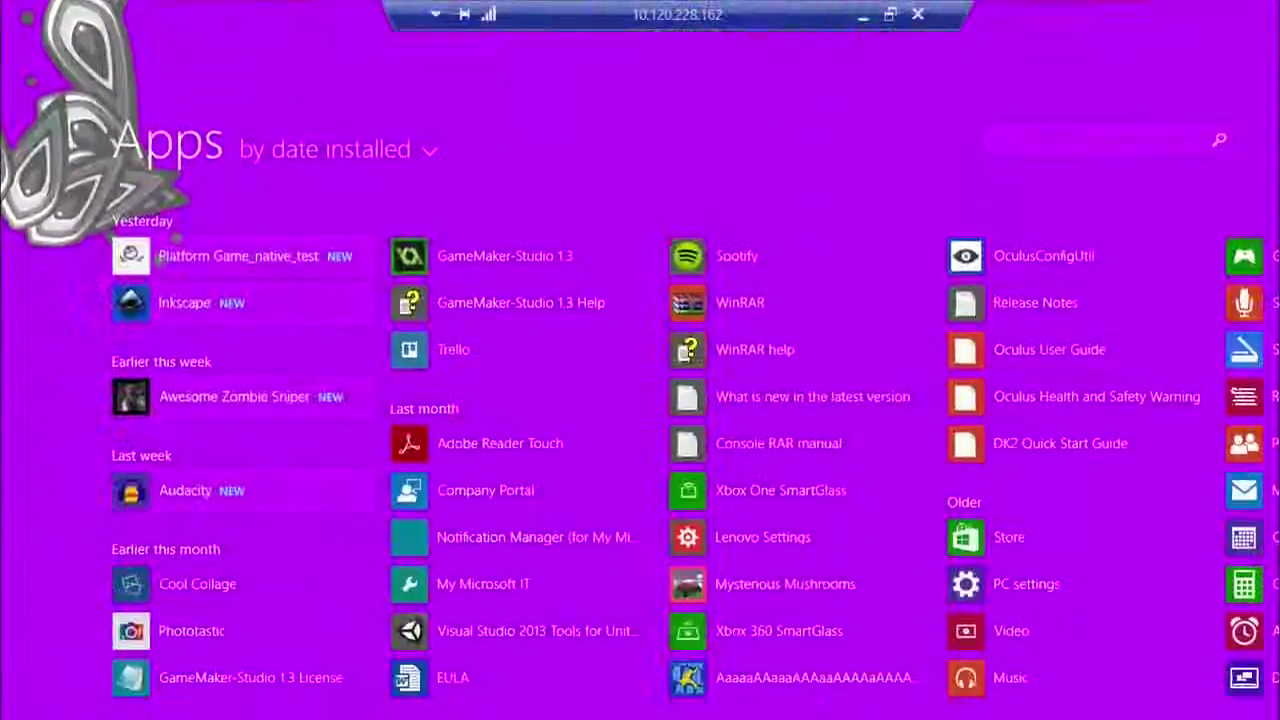
right_click(214, 191)
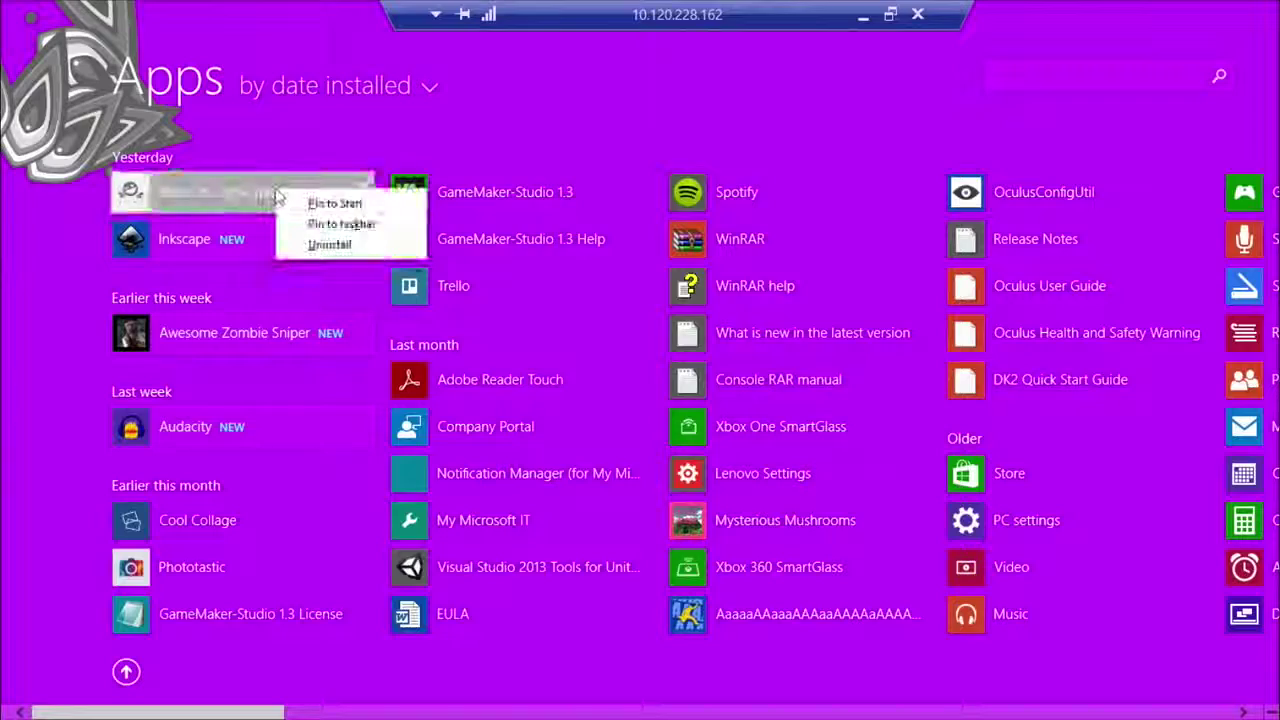
click(330, 245)
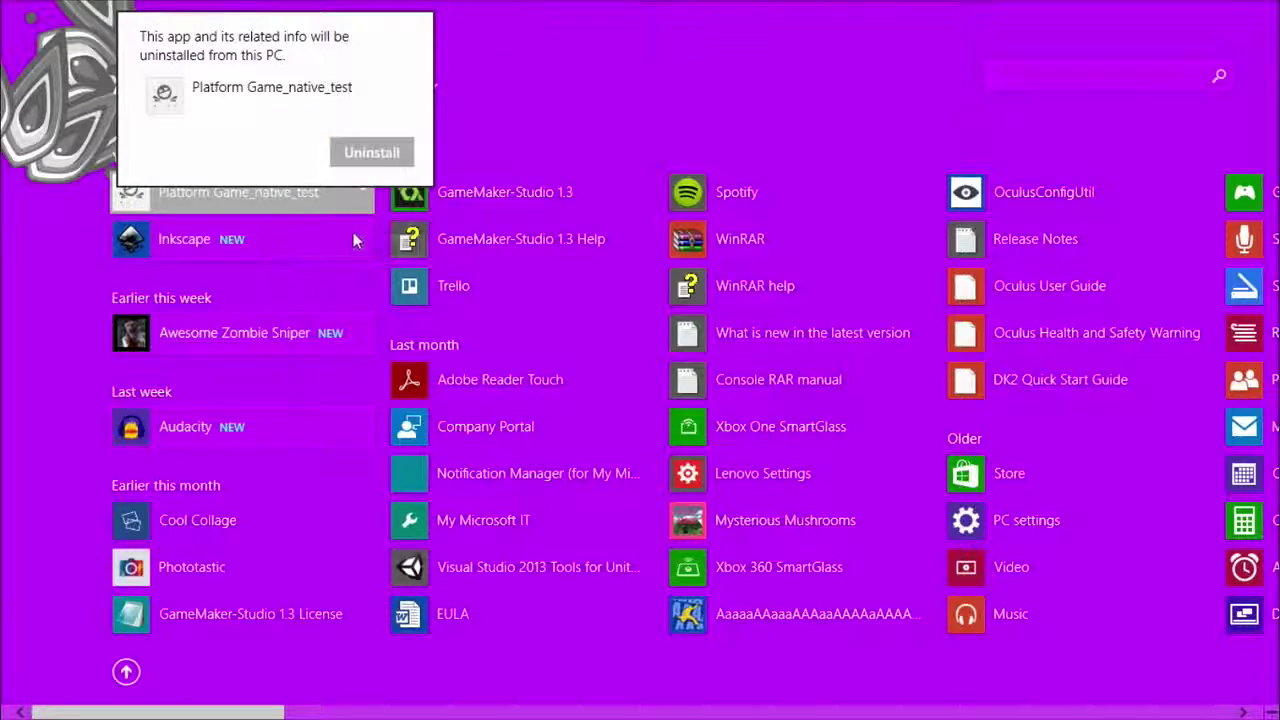
click(376, 151)
- Return to the desktop and rebuild and launch the game
key(ctrl+Tab)
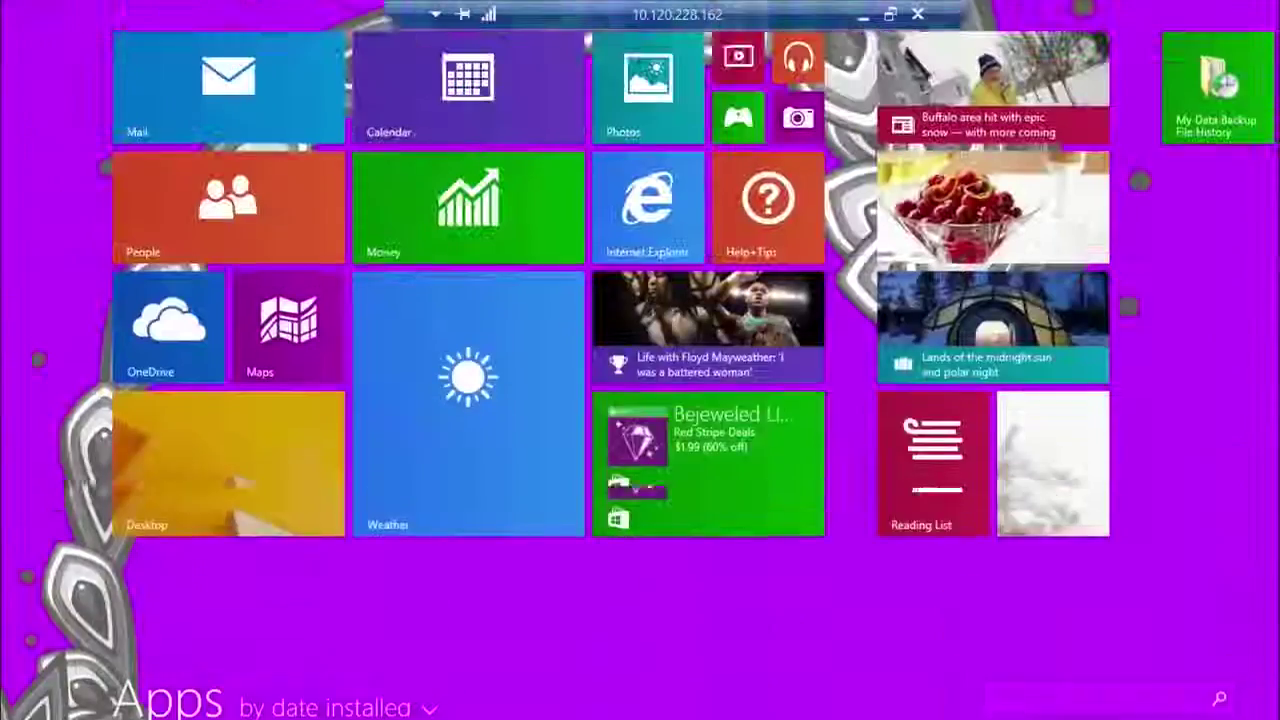
click(196, 579)
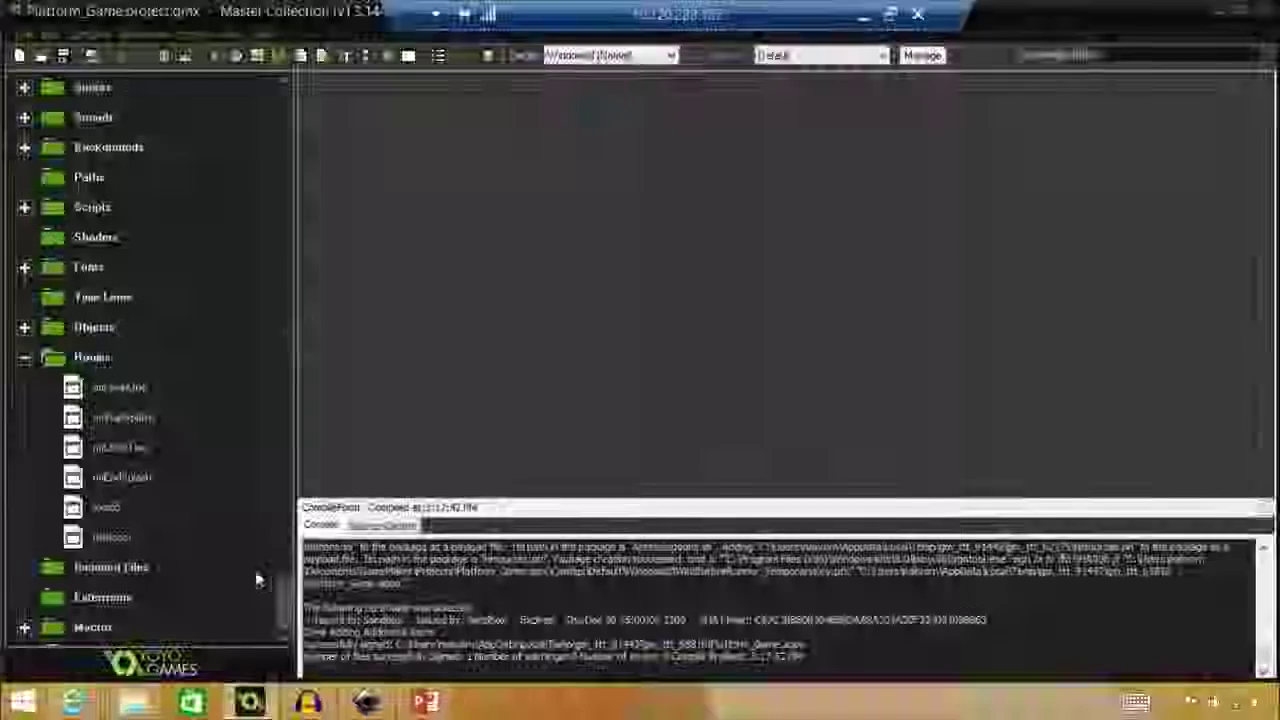
click(141, 57)
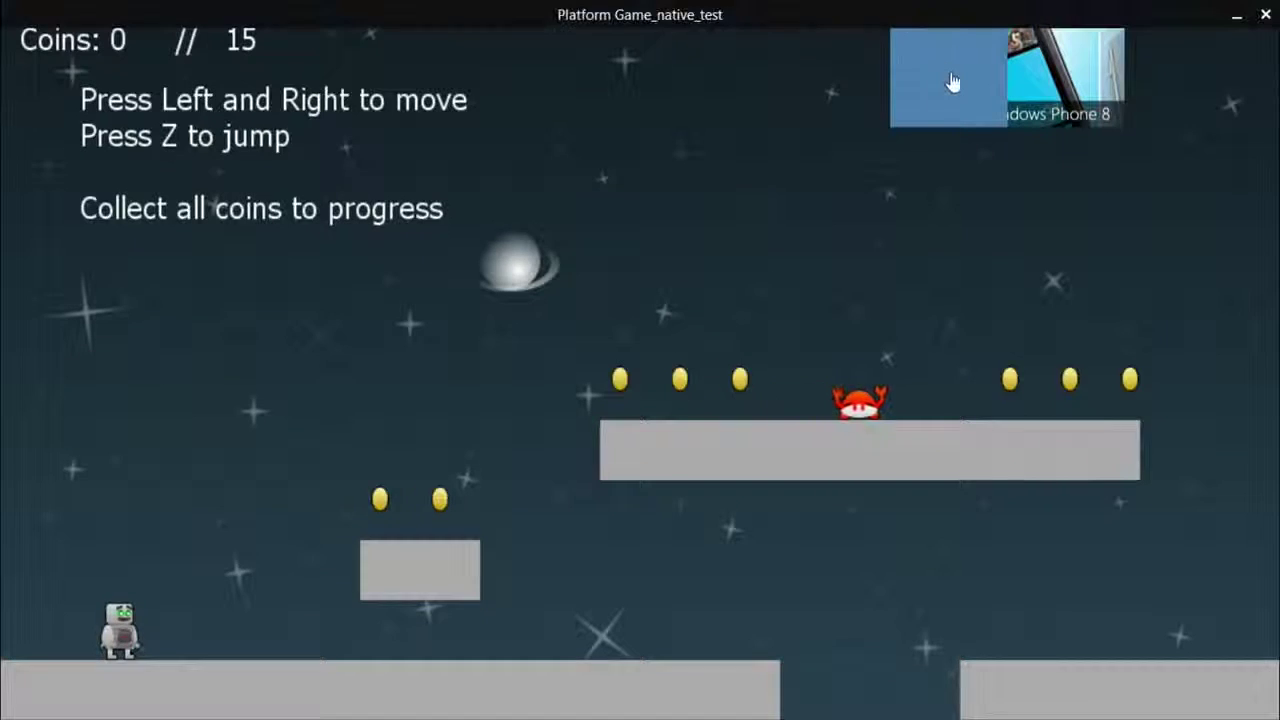
- Walk and jump the robot onto the long platform, collecting its coins
key(Right)
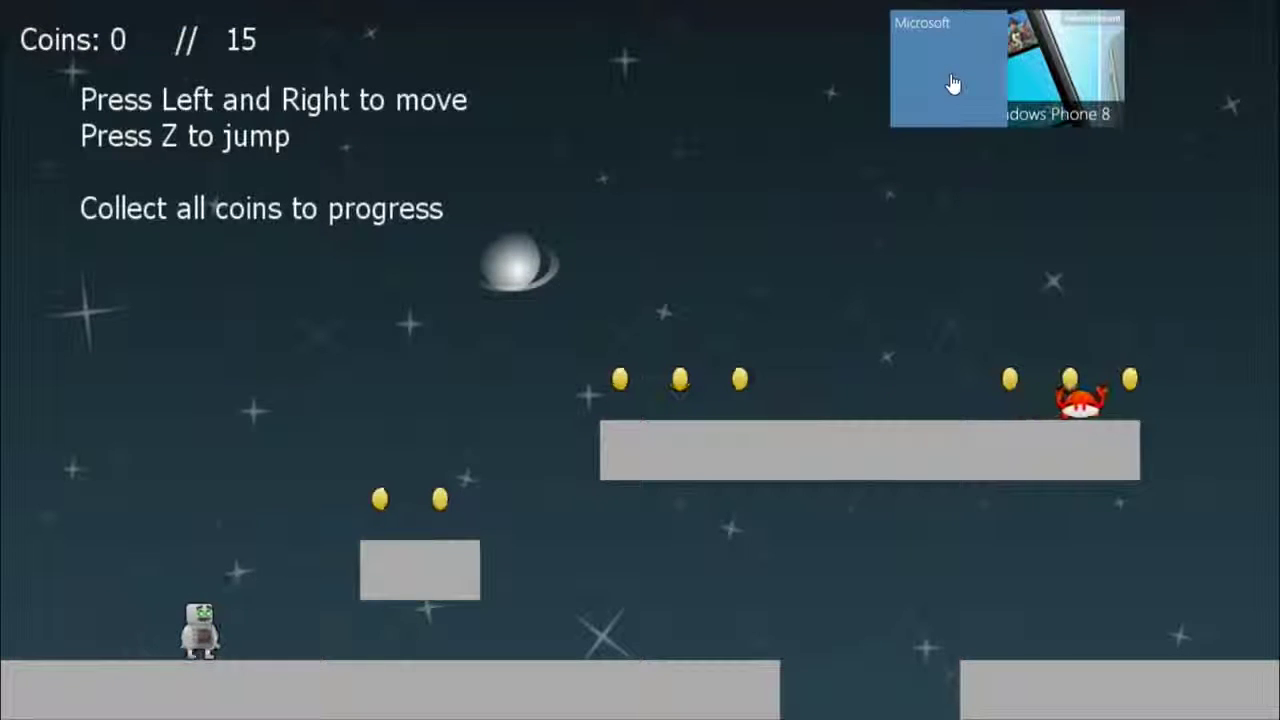
key(z)
key(z)
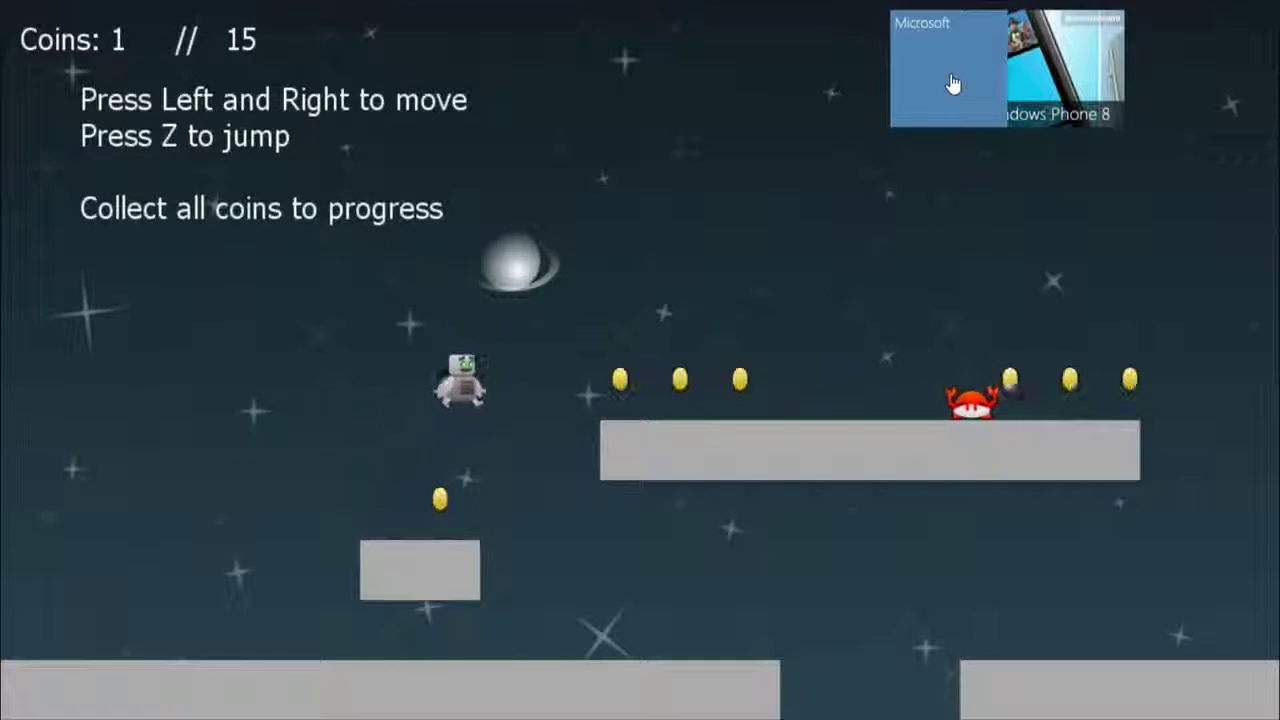
key(z)
key(Right)
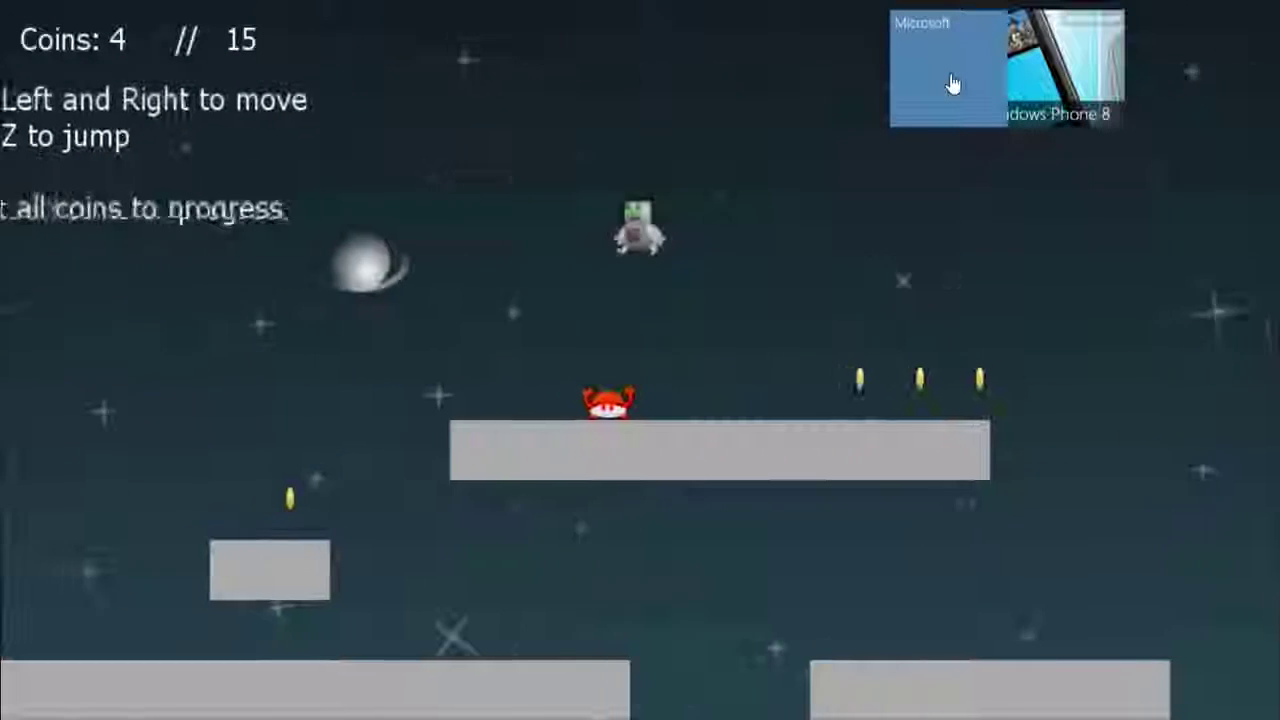
key(Left)
key(z)
key(Left)
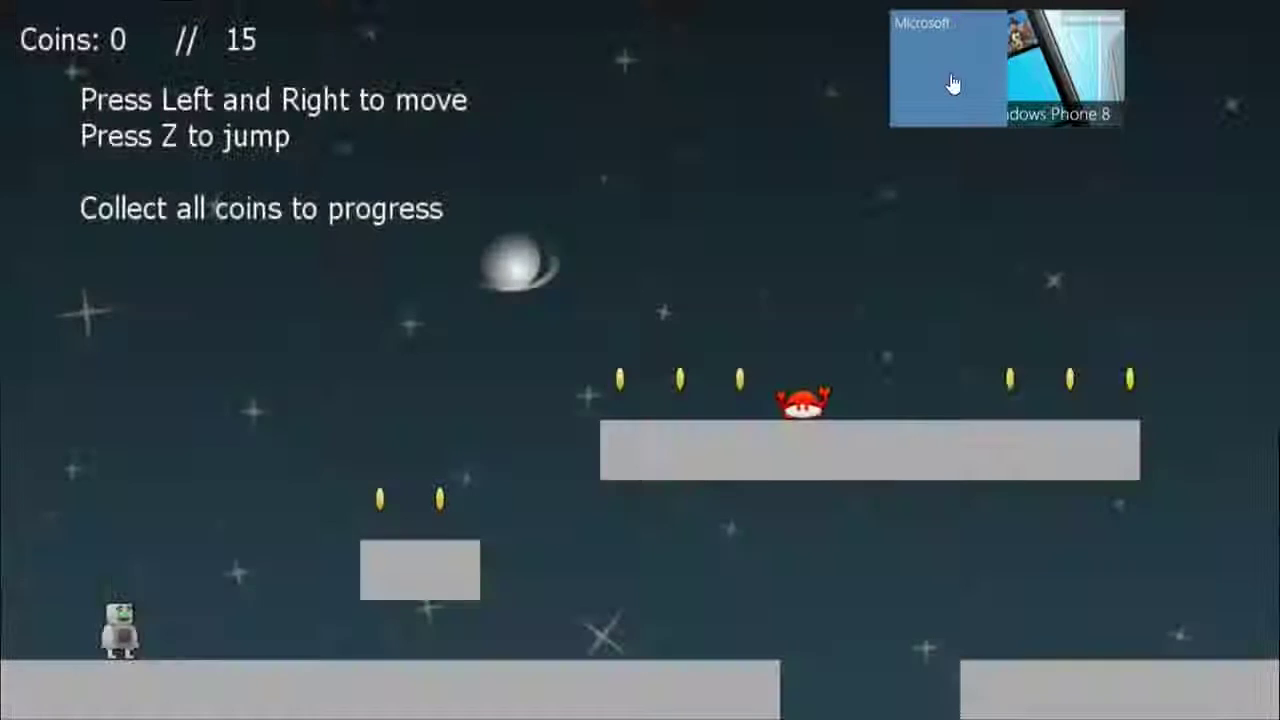
- From the restart point, jump across the small and big platforms collecting coins up to 5/15
key(Right)
key(z)
key(Right)
key(z)
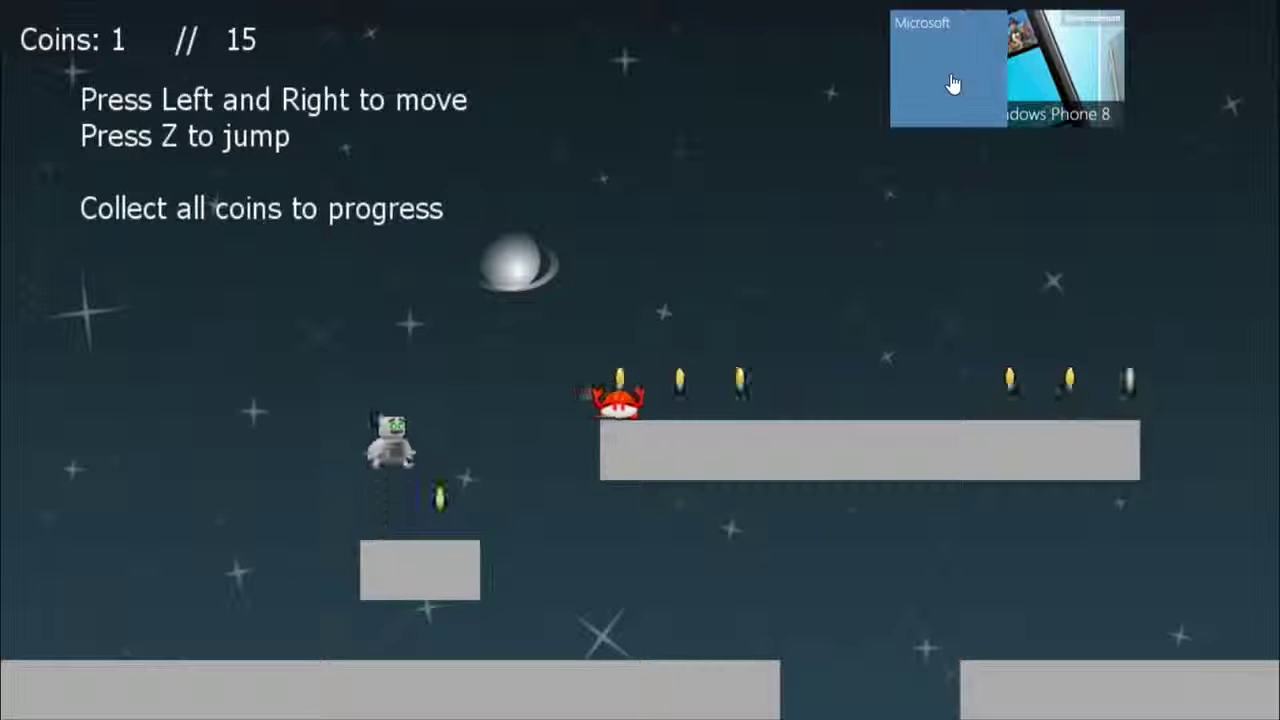
key(Right)
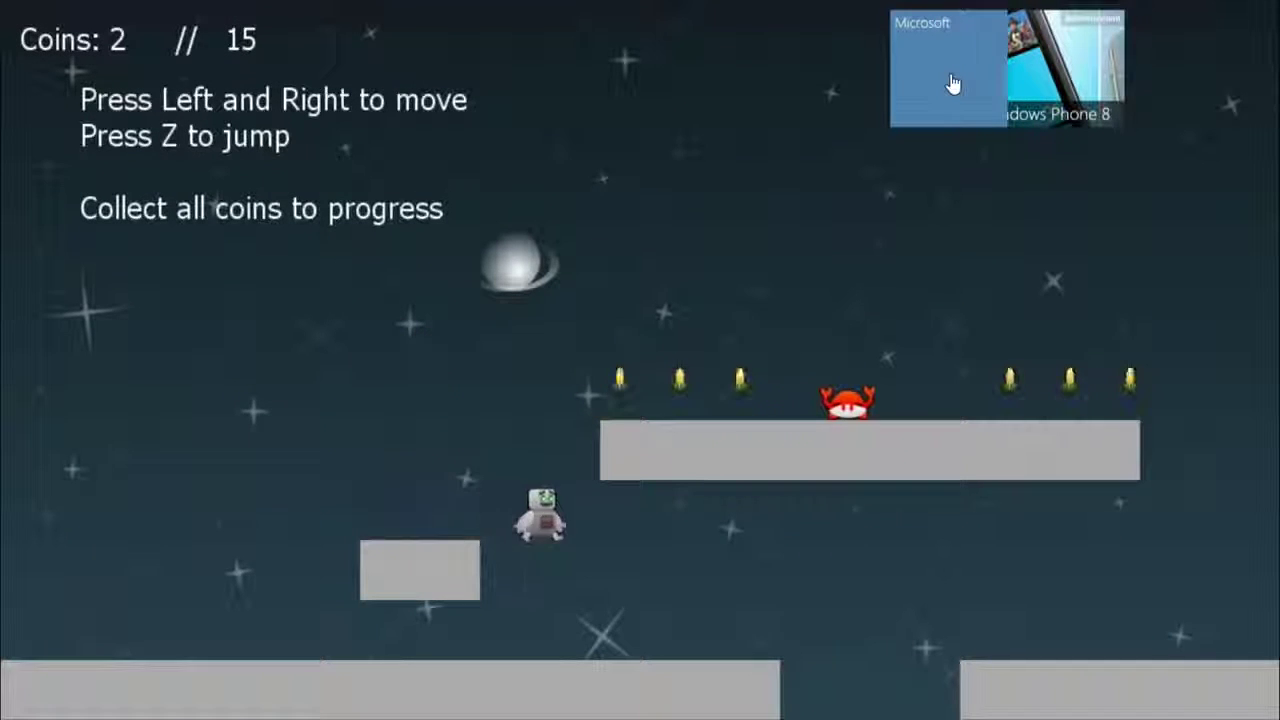
key(Left)
key(z)
key(Left)
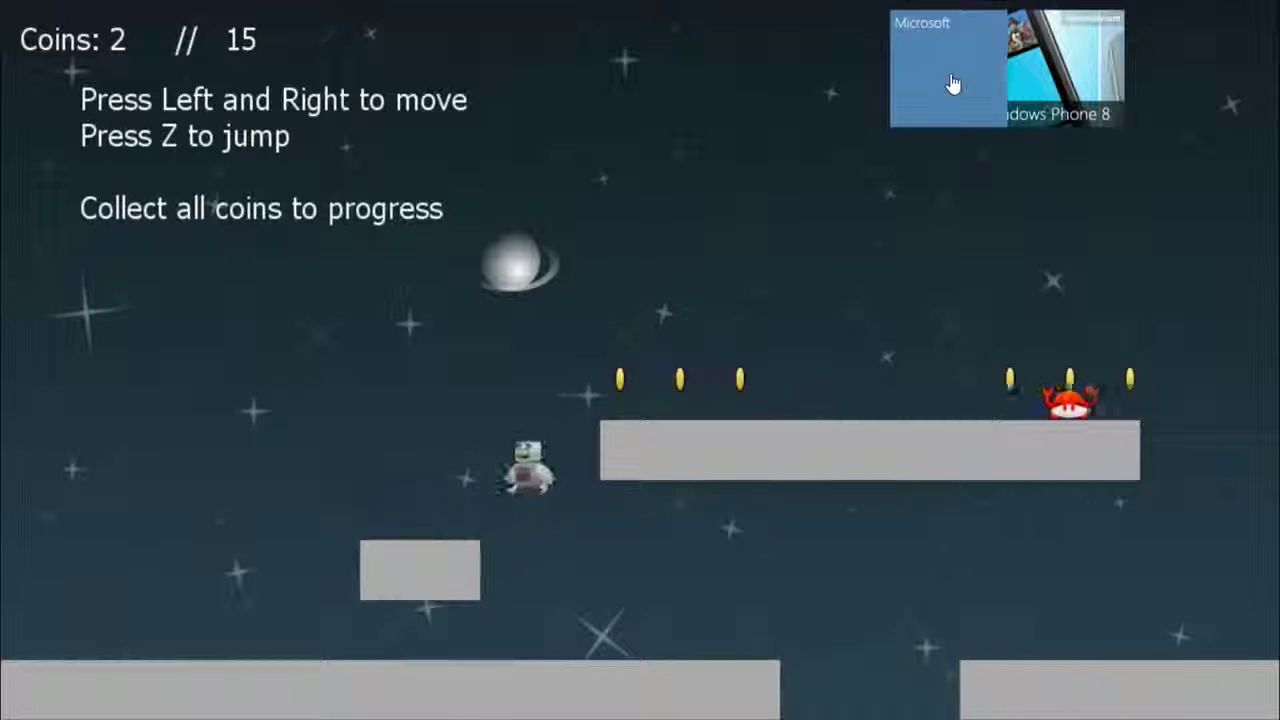
key(z)
key(Right)
key(Right)
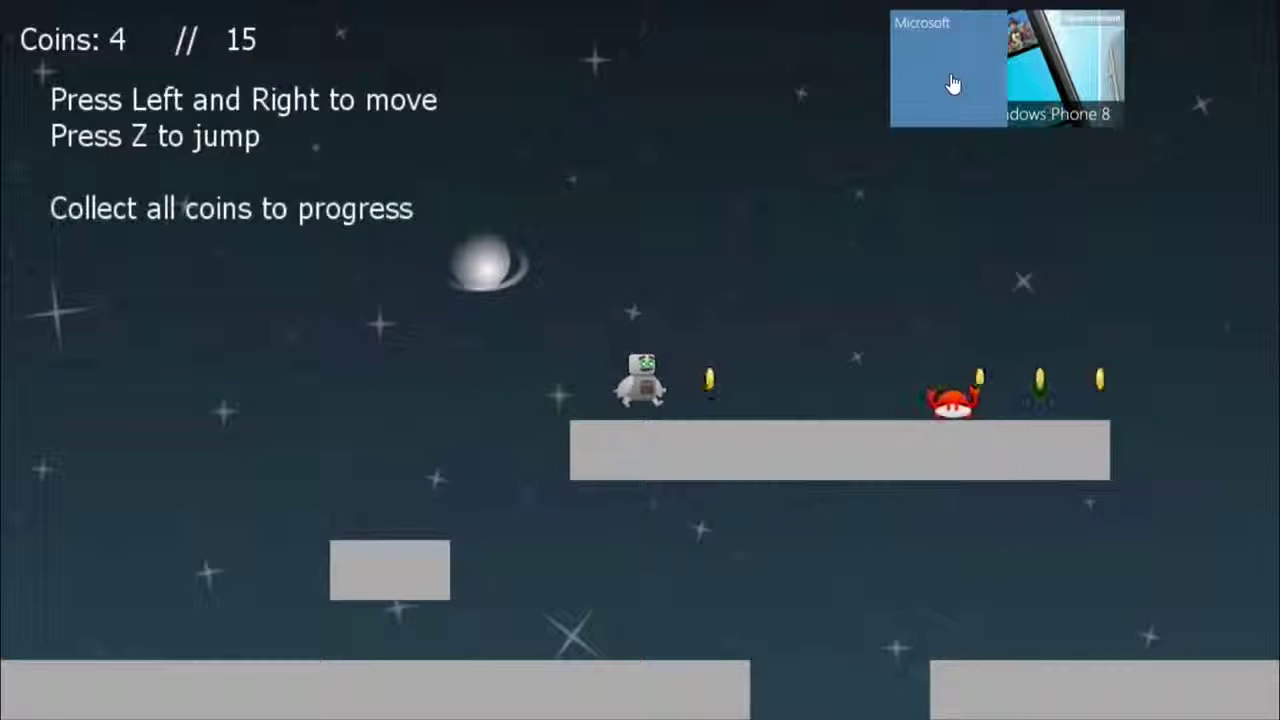
key(z)
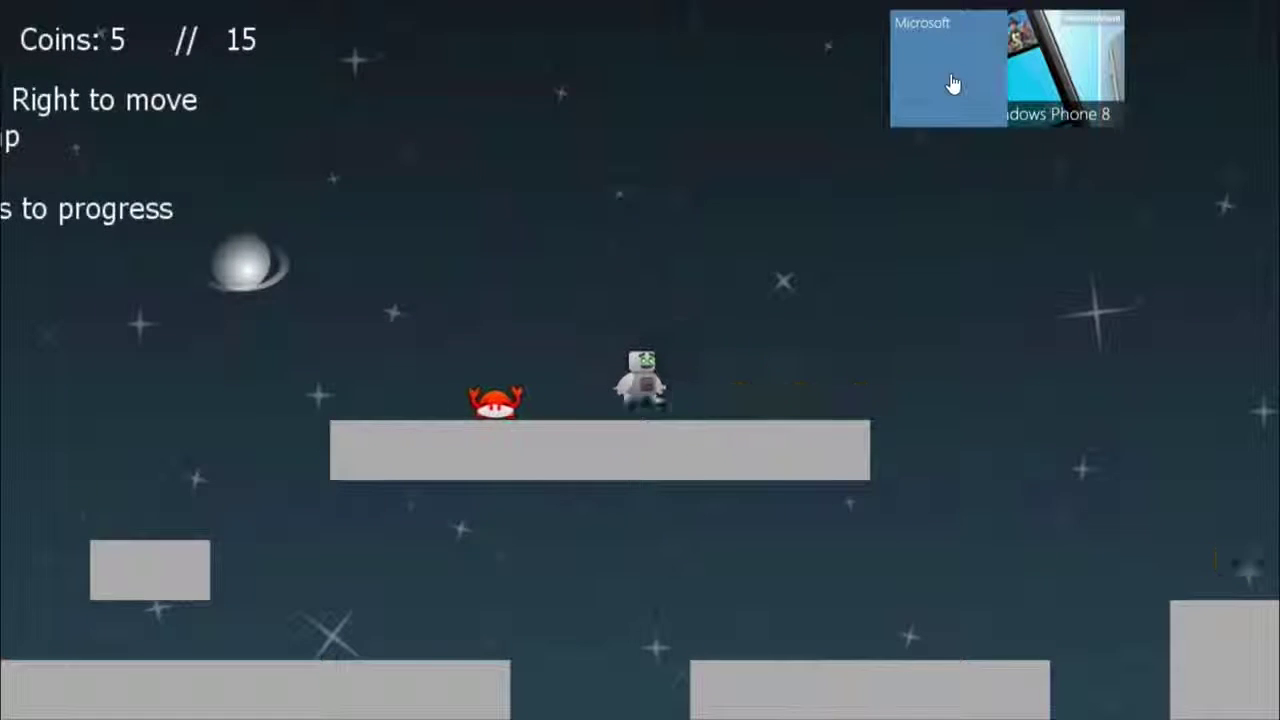